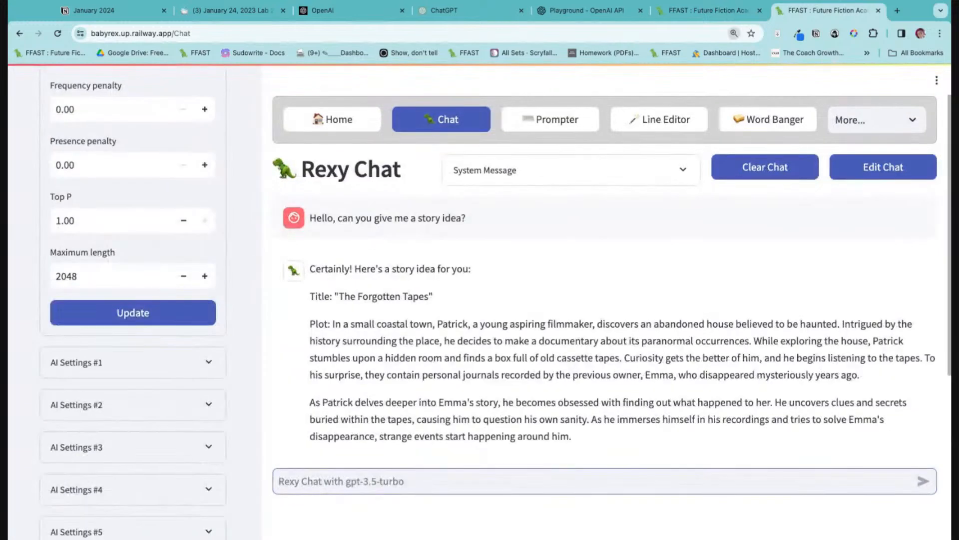
pyautogui.hotkey('ctrl', '+')
# Clear the existing story-idea conversation and expand the chat's System Message box.
pyautogui.hotkey('ctrl', '-')
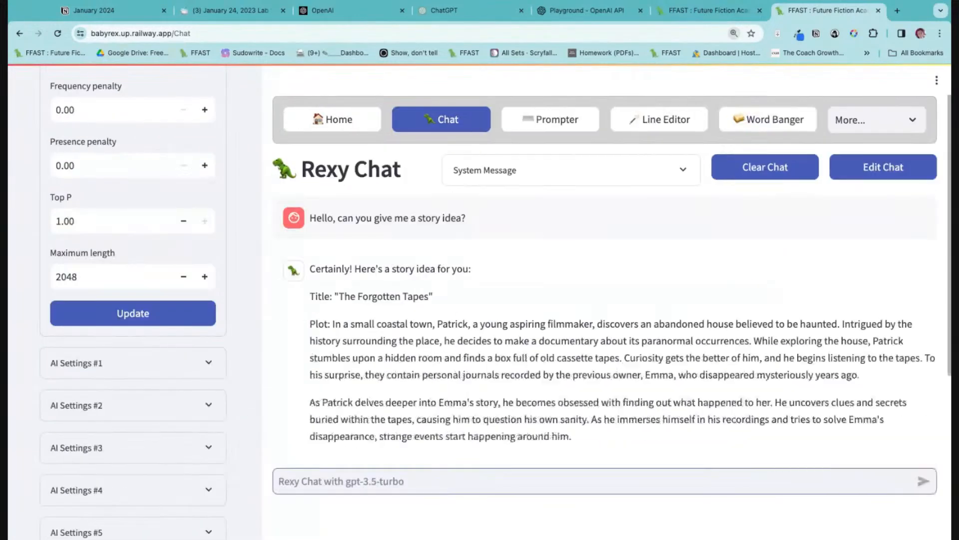
pyautogui.hotkey('ctrl', '-')
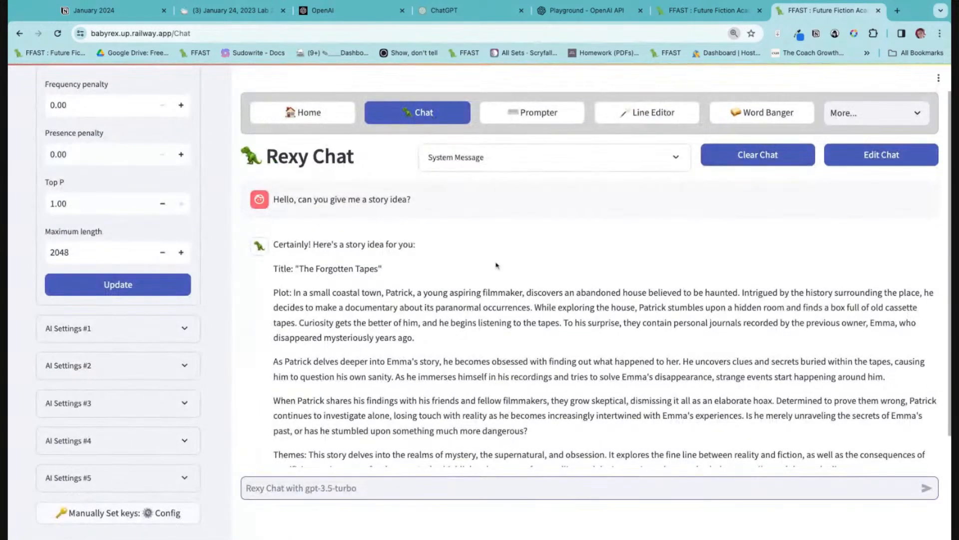
pyautogui.click(766, 164)
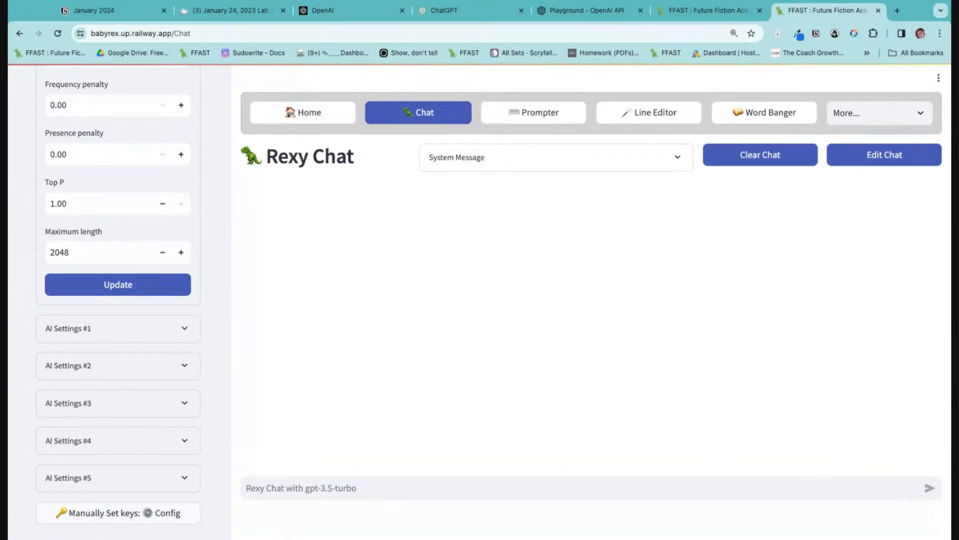
pyautogui.click(575, 172)
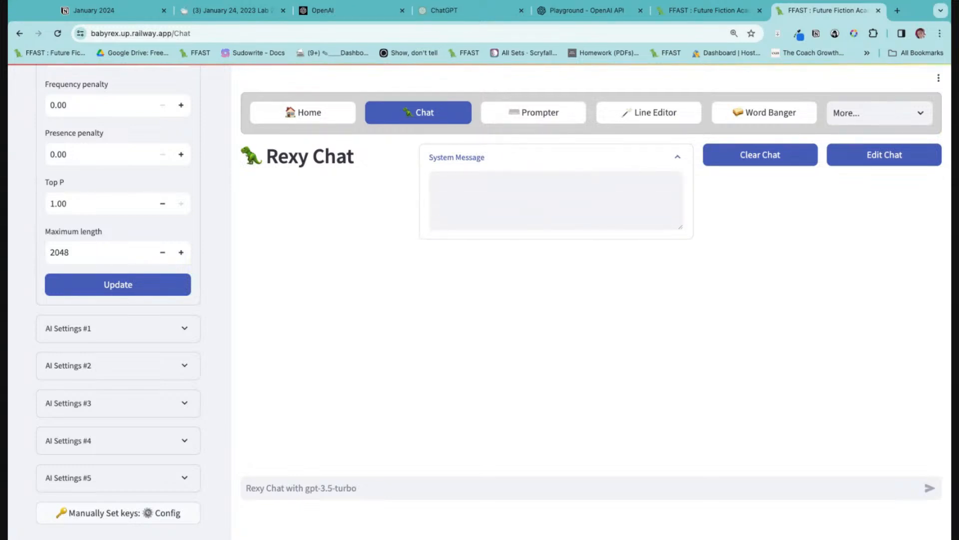
# Set the AI provider to OpenAI_FT_Models in the chat's AI settings.
pyautogui.scroll(6, 193, 327)
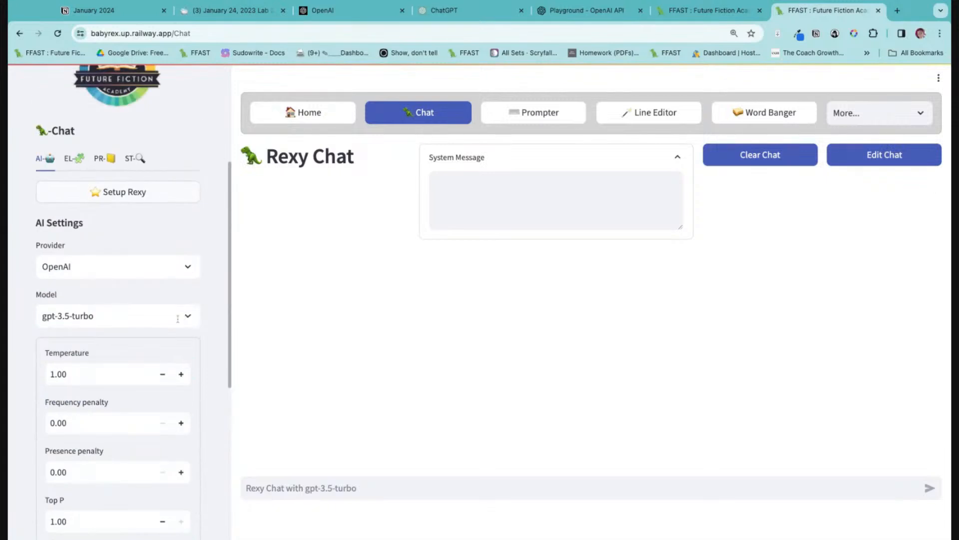
pyautogui.scroll(-2, 128, 303)
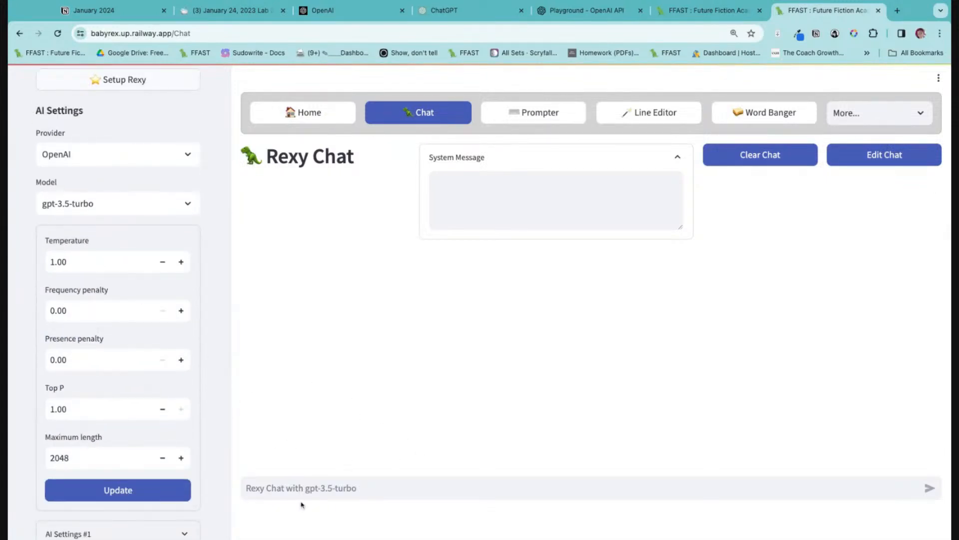
pyautogui.scroll(1, 146, 187)
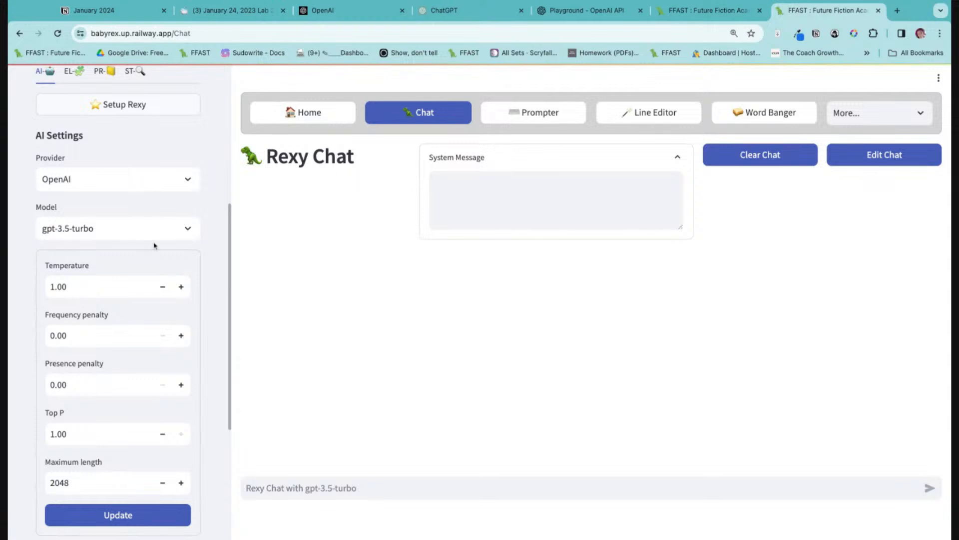
pyautogui.click(157, 178)
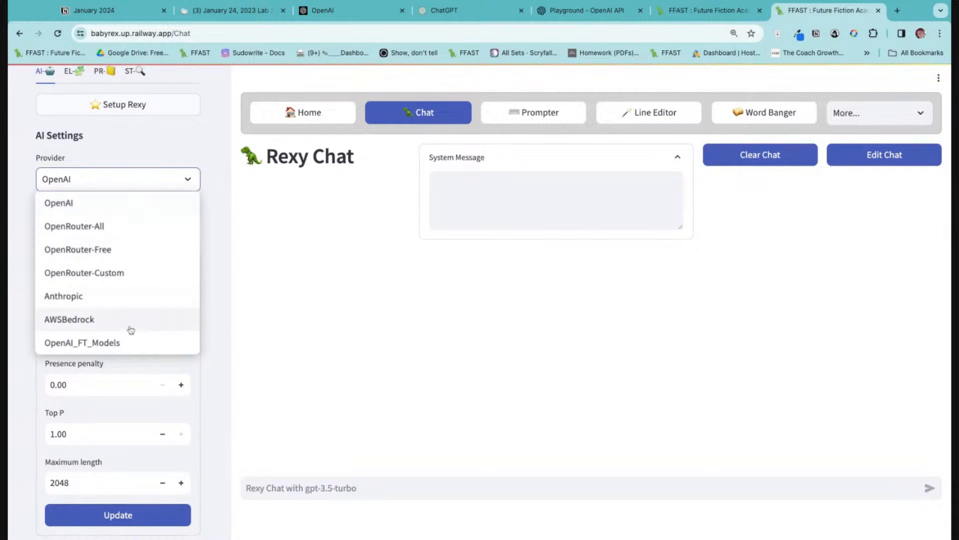
pyautogui.click(127, 344)
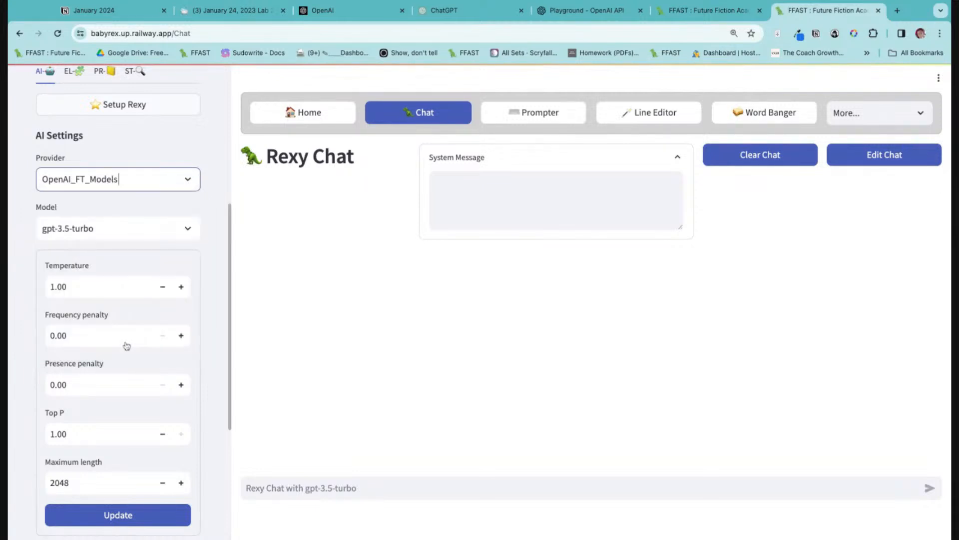
# Set the AI provider to OpenRouter-Free and look over the other available providers.
pyautogui.click(118, 179)
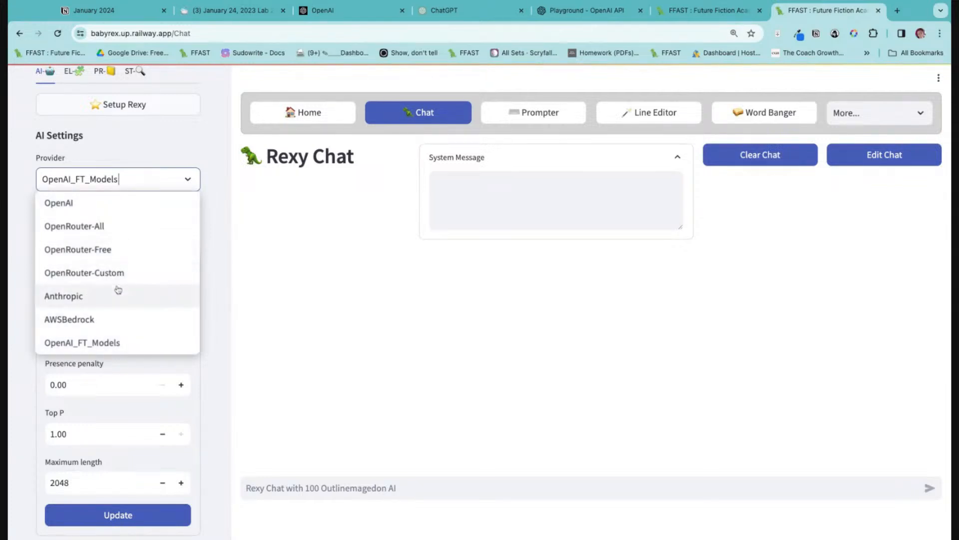
pyautogui.click(112, 250)
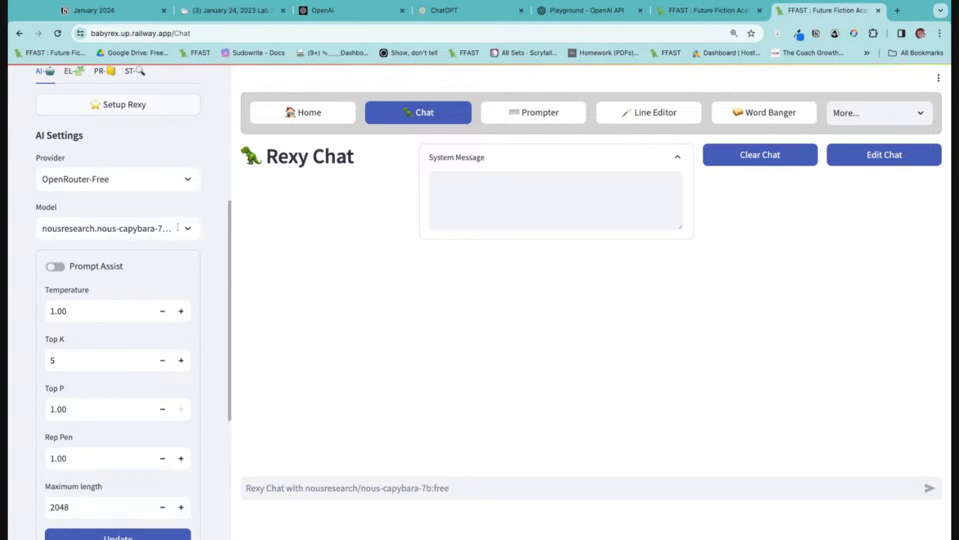
pyautogui.click(178, 228)
pyautogui.click(182, 181)
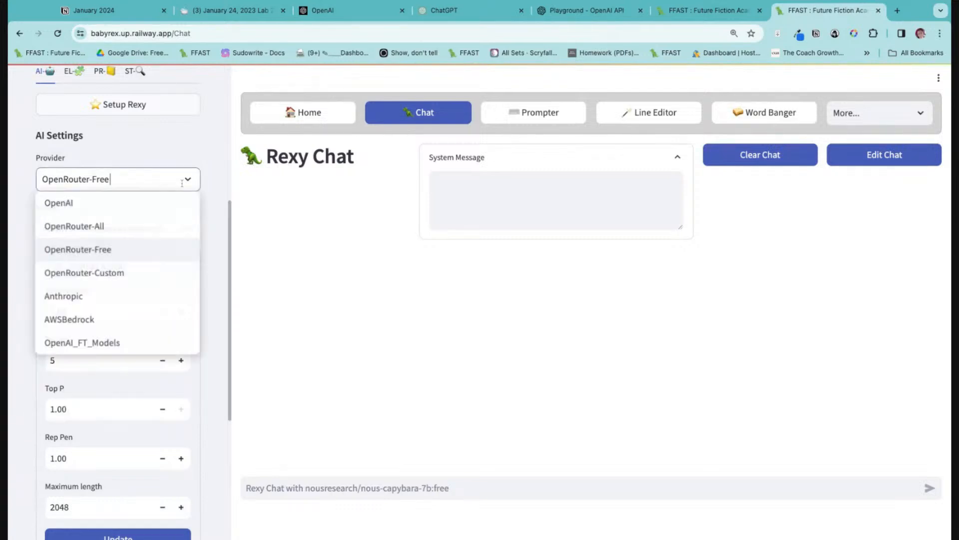
pyautogui.click(183, 181)
pyautogui.click(188, 181)
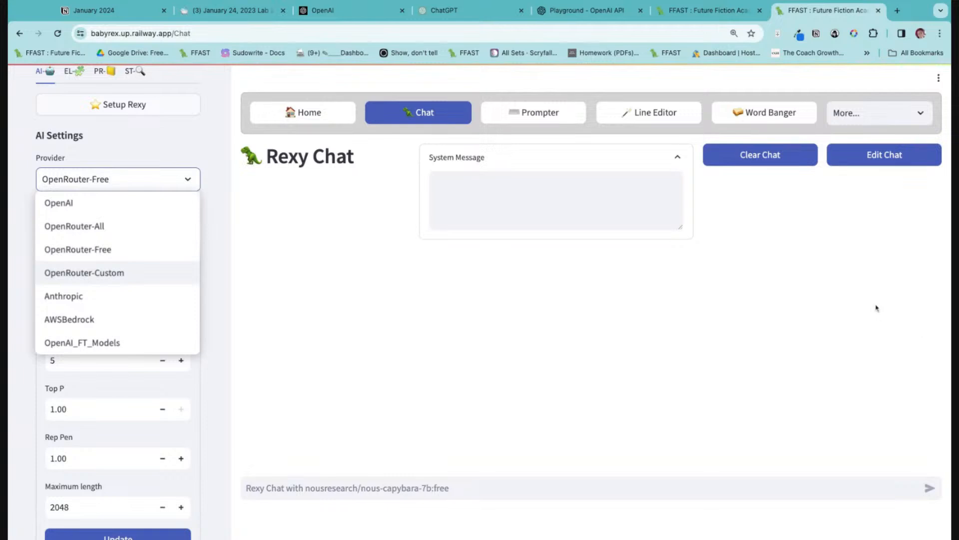
# View the Open Router Short List page, and return to the chat page.
pyautogui.click(899, 113)
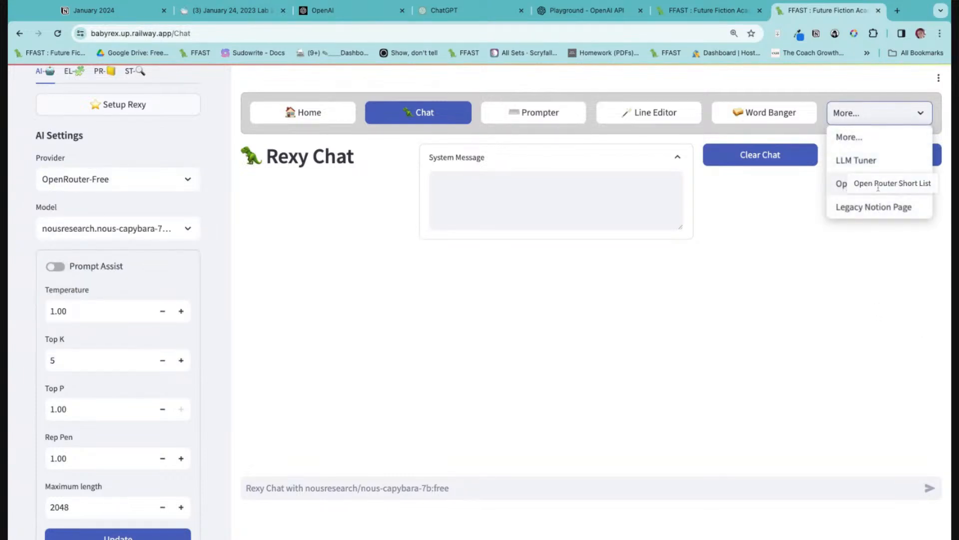
pyautogui.click(851, 188)
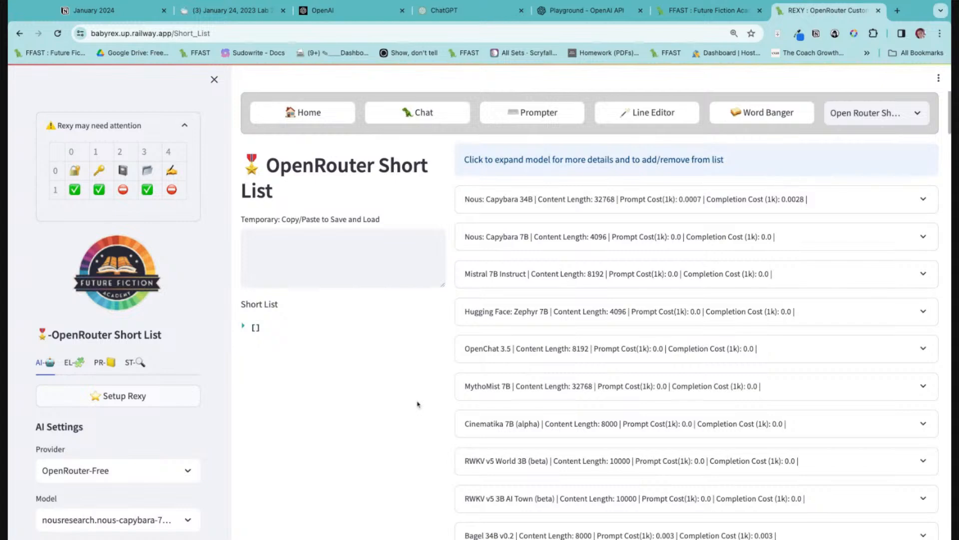
pyautogui.click(456, 112)
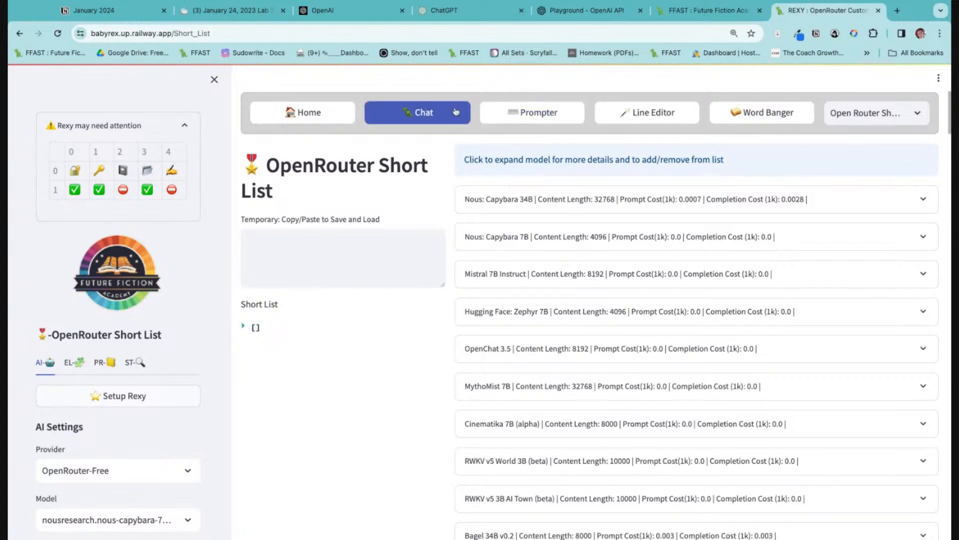
# Load the project "Clowns in Town: Horror" from the project settings.
pyautogui.click(100, 363)
pyautogui.scroll(-3, 101, 350)
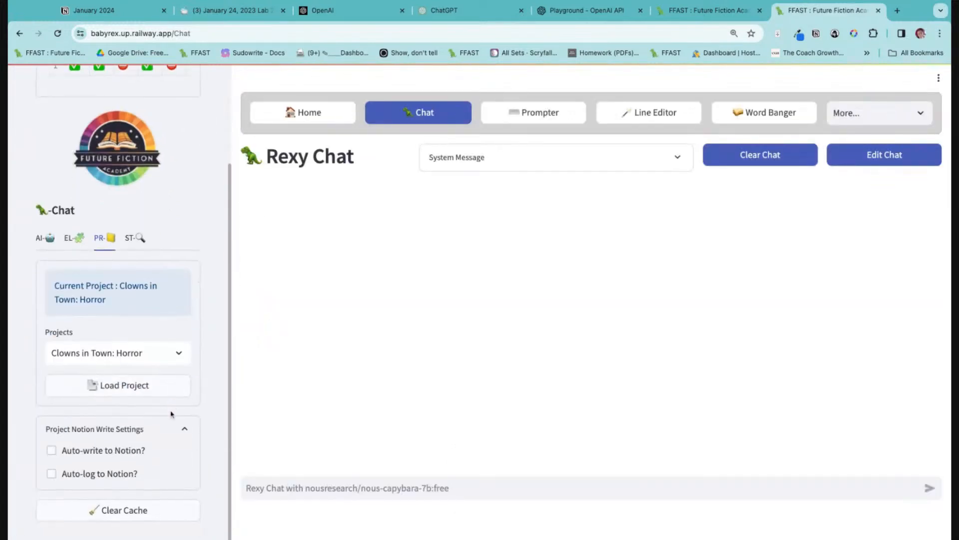
pyautogui.click(127, 362)
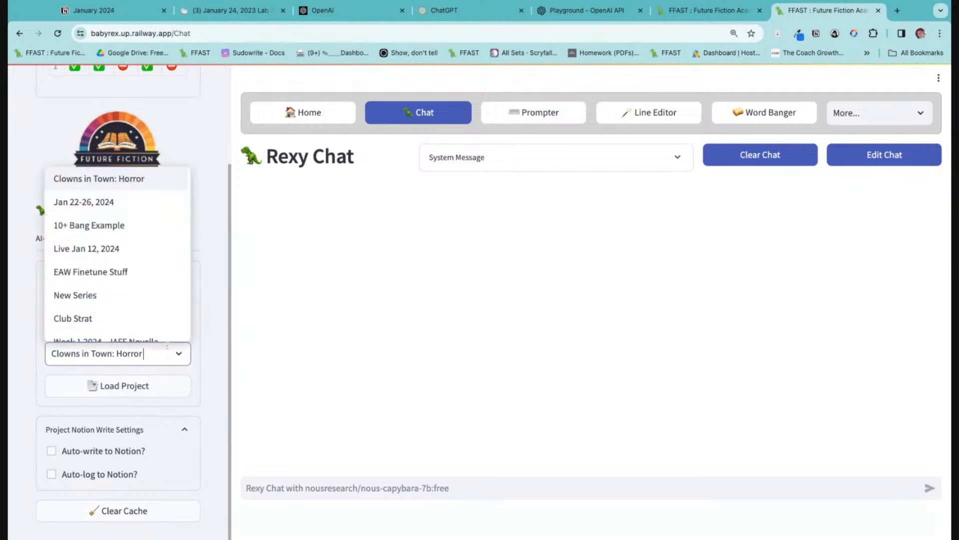
pyautogui.click(160, 378)
# Enable both auto-write and auto-log to Notion for the loaded project.
pyautogui.click(112, 489)
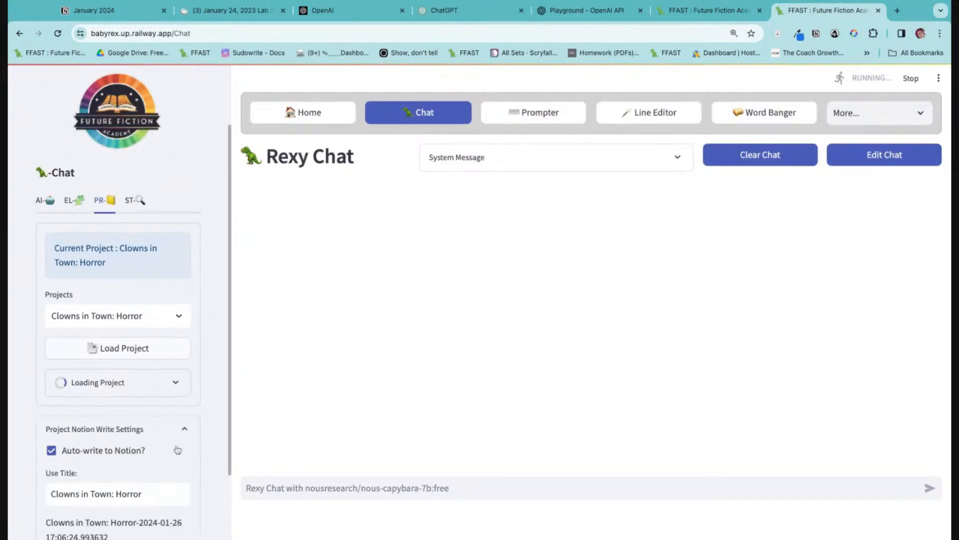
pyautogui.scroll(-1, 143, 458)
pyautogui.click(127, 478)
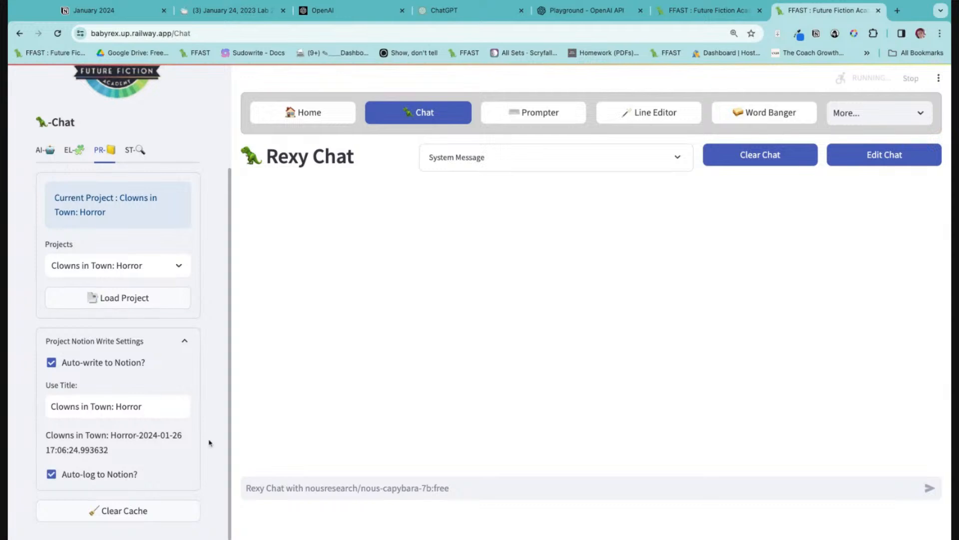
pyautogui.scroll(-1, 210, 438)
pyautogui.scroll(4, 210, 437)
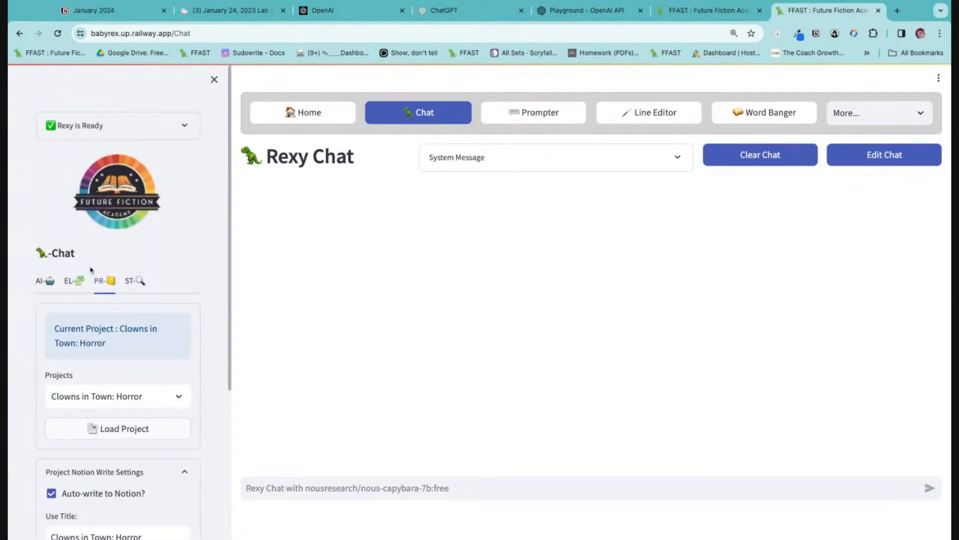
# Set the AI model to gryphe.mythomist-7b:free in the AI settings.
pyautogui.click(42, 282)
pyautogui.scroll(-2, 179, 319)
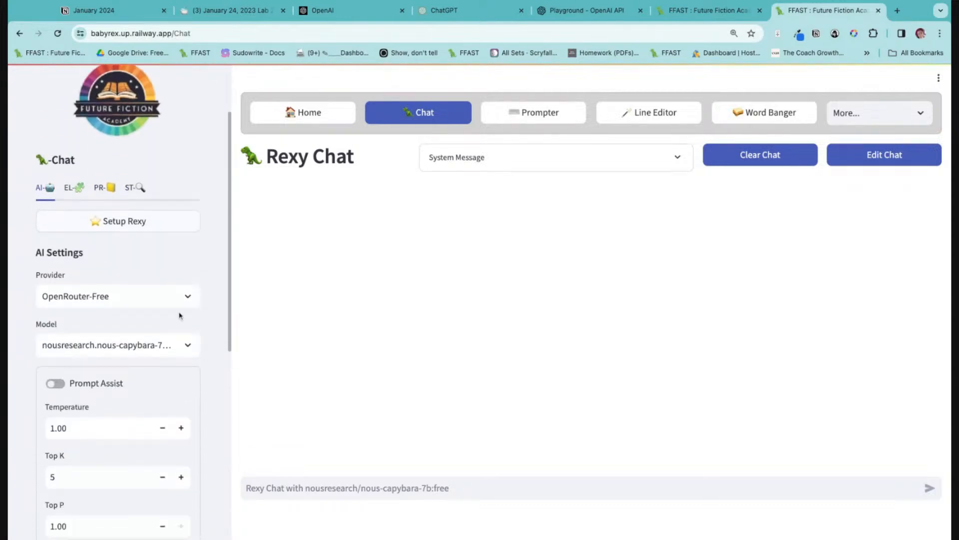
pyautogui.click(172, 351)
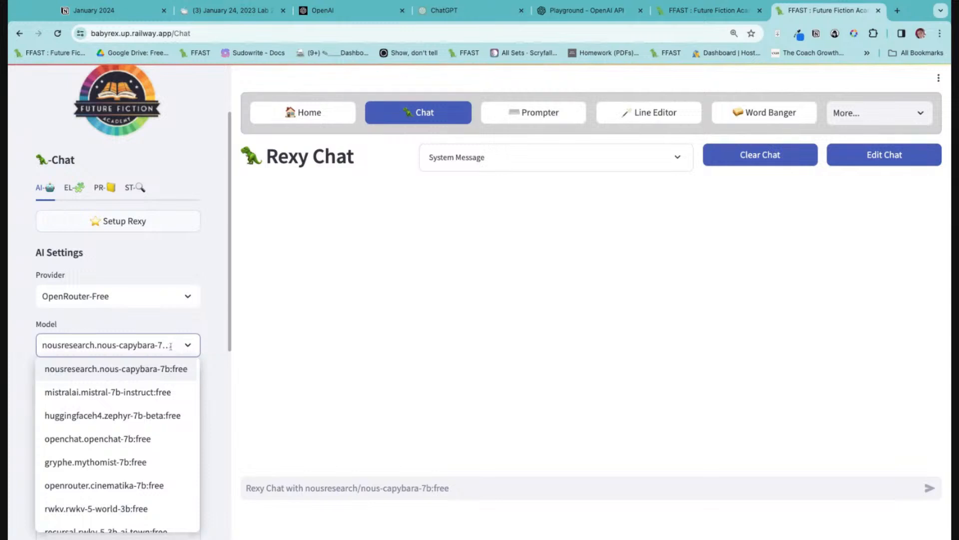
pyautogui.scroll(-1, 187, 424)
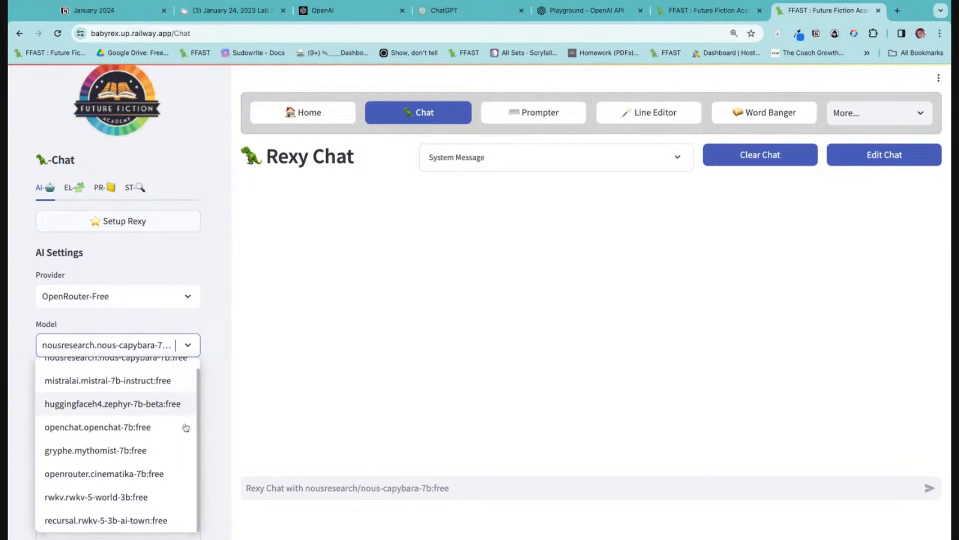
pyautogui.click(148, 459)
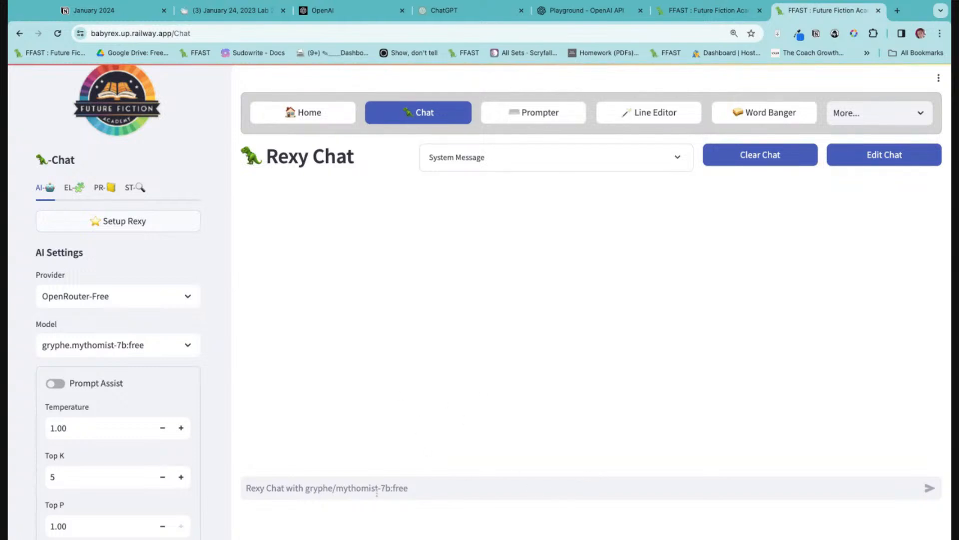
# Send the chat prompt "Can you give me a story idea for a fantasy mystery?".
pyautogui.click(268, 496)
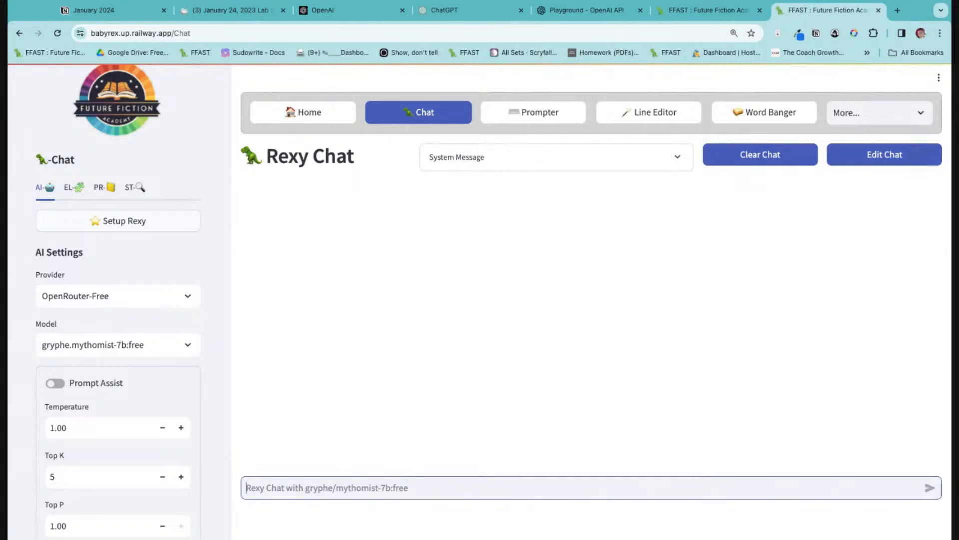
pyautogui.write('Can you ')
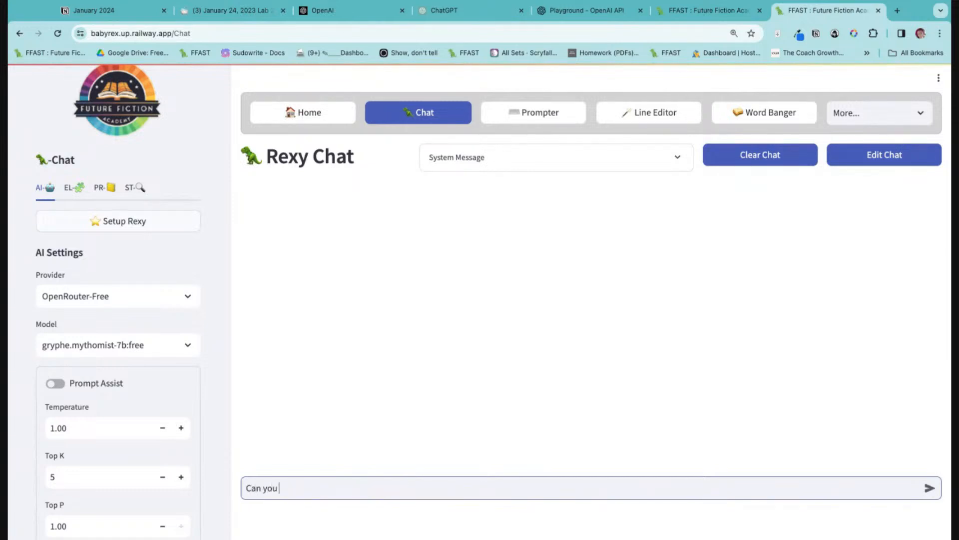
pyautogui.write('give me a story ideas')
pyautogui.press('BackSpace')
pyautogui.press('BackSpace')
pyautogui.press('BackSpace')
pyautogui.write('ea for a ')
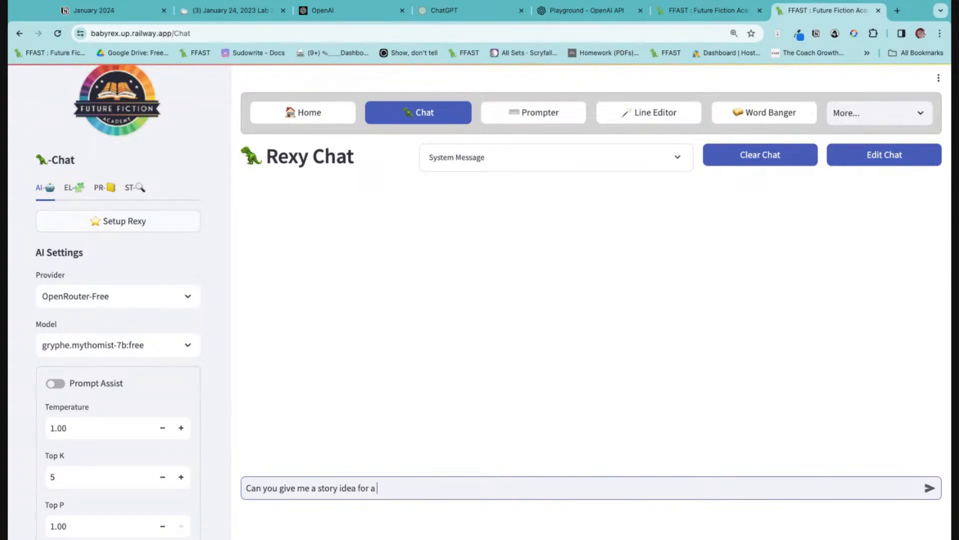
pyautogui.write('muyst')
pyautogui.press('BackSpace')
pyautogui.press('BackSpace')
pyautogui.write('fantasy mystery that')
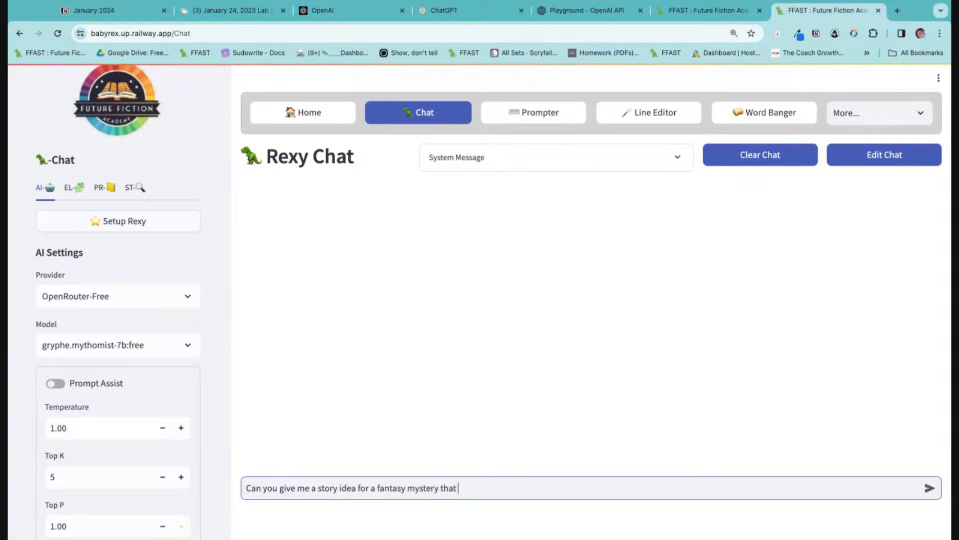
pyautogui.press('BackSpace')
pyautogui.press('BackSpace')
pyautogui.press('Return')
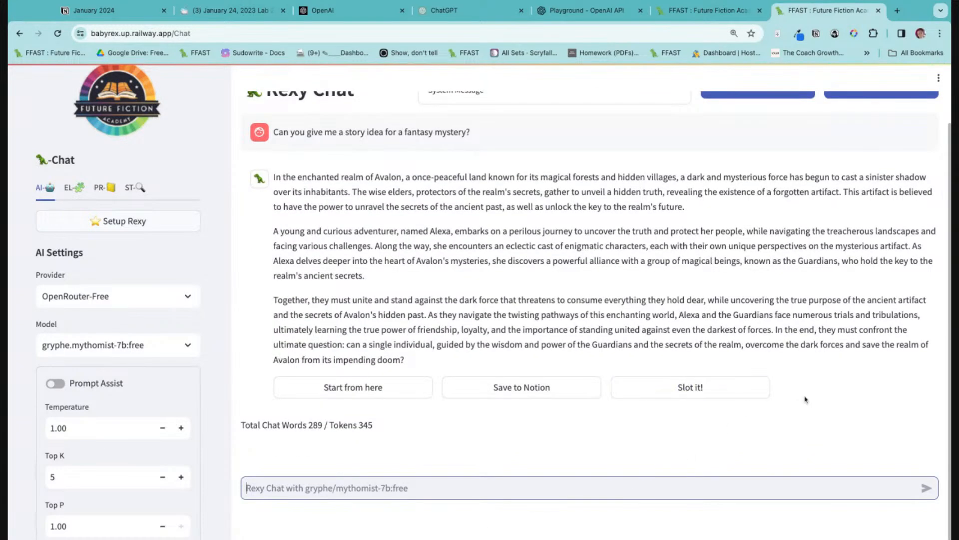
# Open the conversation for editing and switch the AI's story reply to the user role.
pyautogui.scroll(2, 807, 399)
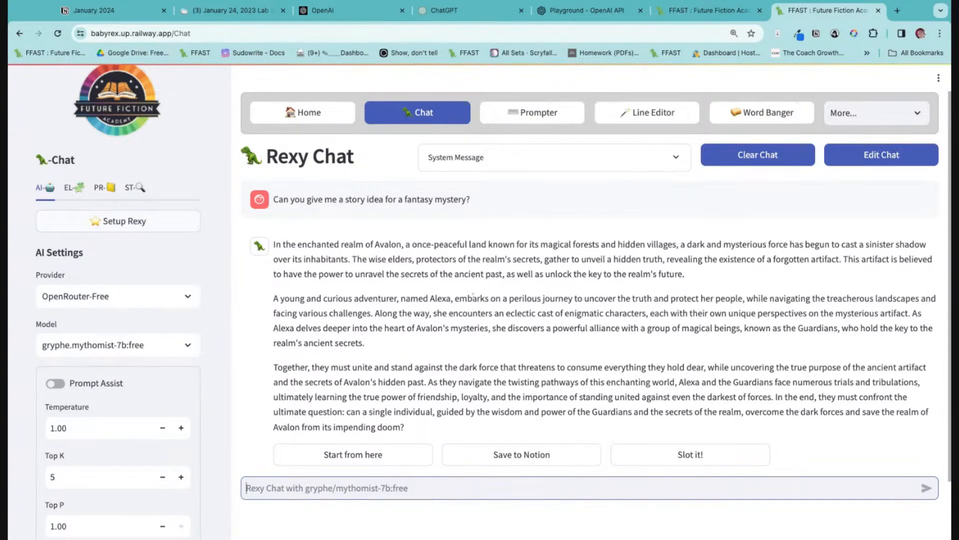
pyautogui.click(844, 165)
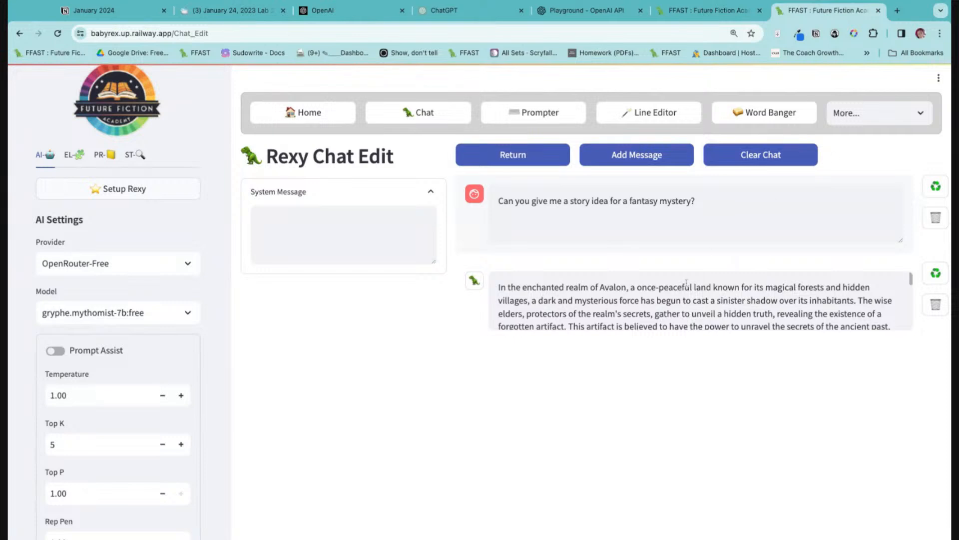
pyautogui.click(644, 302)
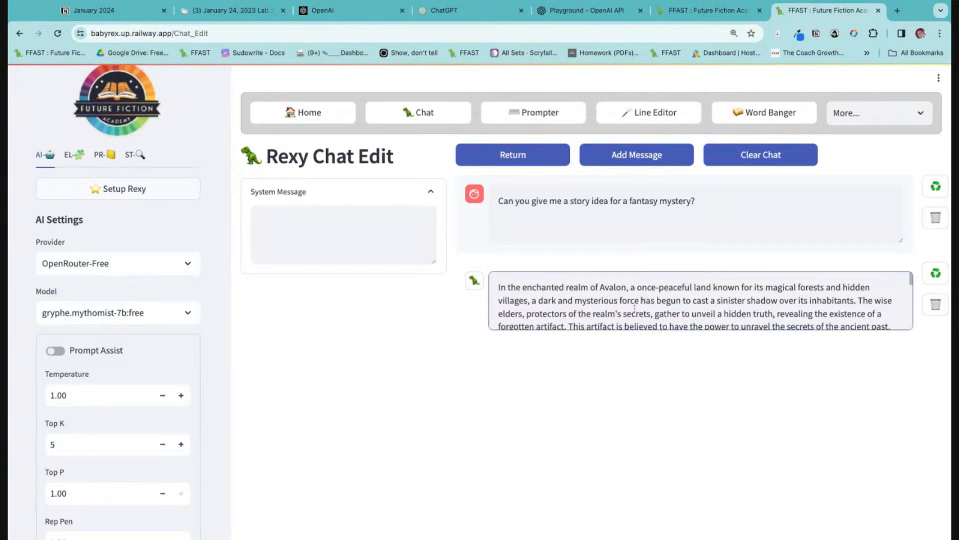
pyautogui.scroll(-2, 635, 309)
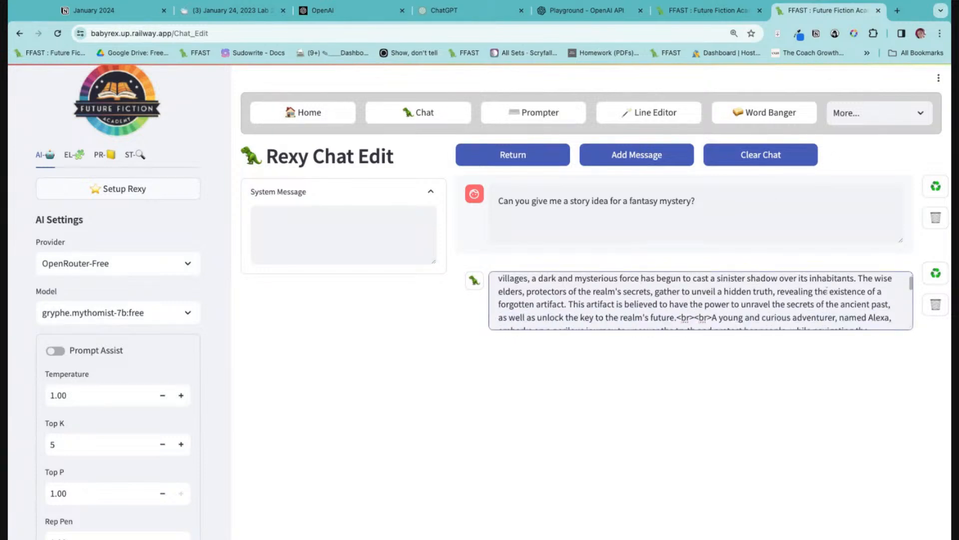
pyautogui.click(936, 273)
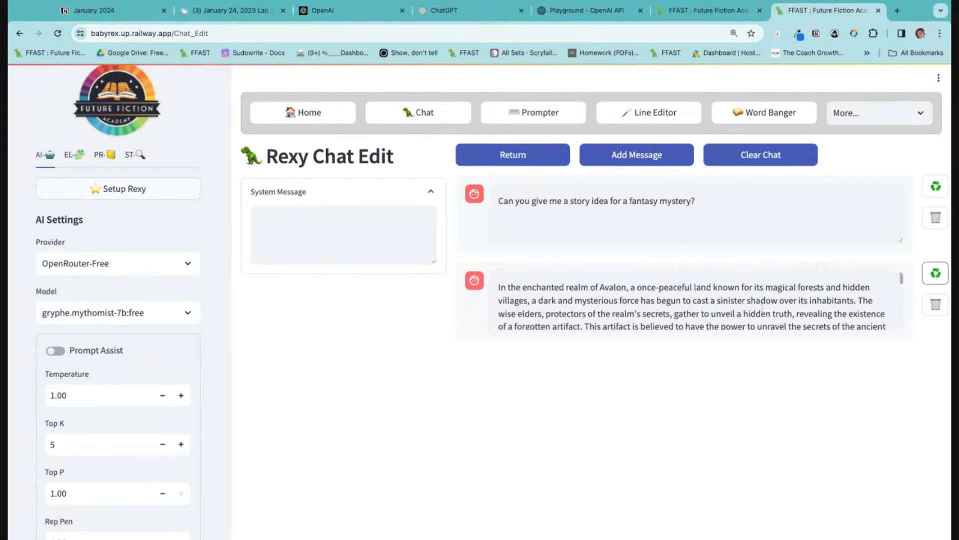
pyautogui.scroll(-5, 763, 307)
pyautogui.scroll(5, 763, 306)
pyautogui.scroll(-1, 598, 313)
pyautogui.scroll(1, 600, 303)
pyautogui.scroll(-5, 601, 287)
pyautogui.scroll(5, 601, 310)
# Add a blank message and remove it again, and switch the story reply back to the AI role.
pyautogui.click(618, 156)
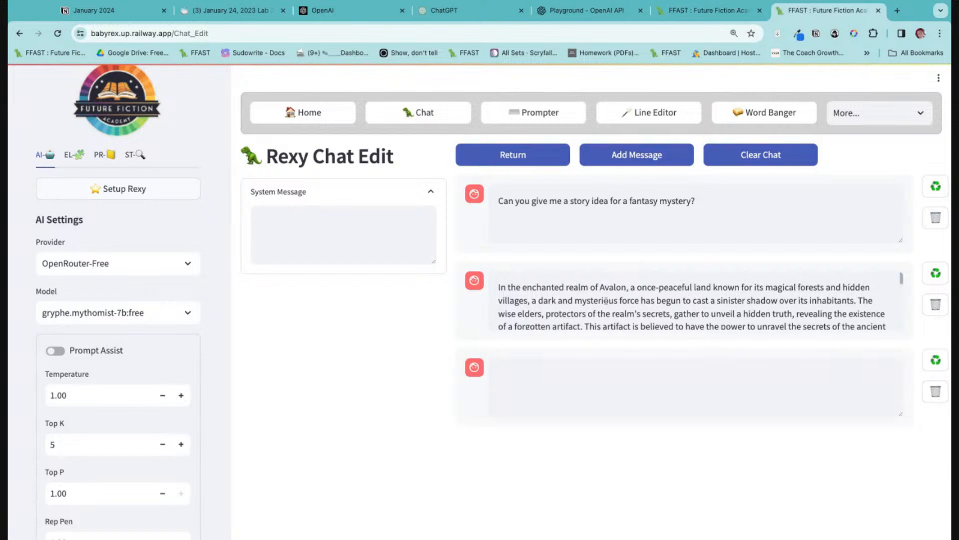
pyautogui.click(935, 274)
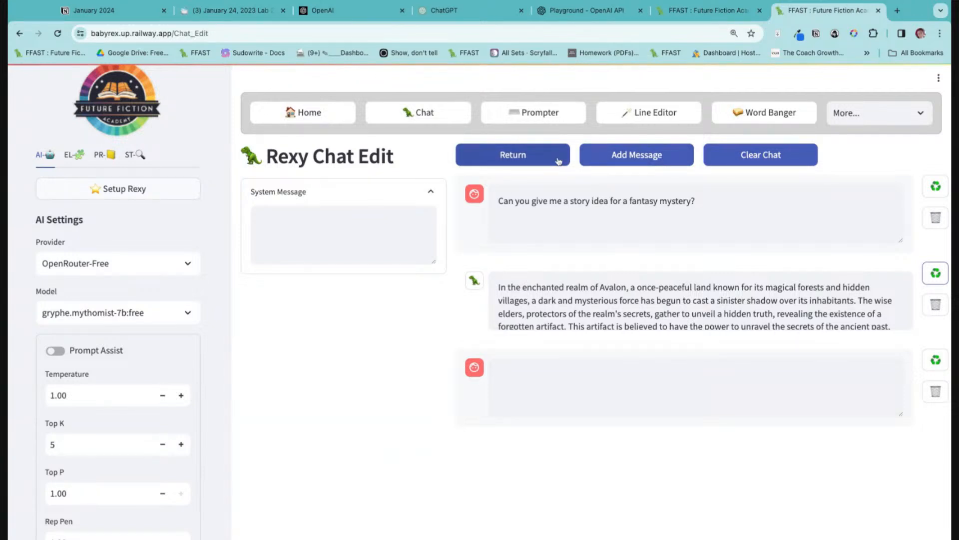
pyautogui.click(930, 393)
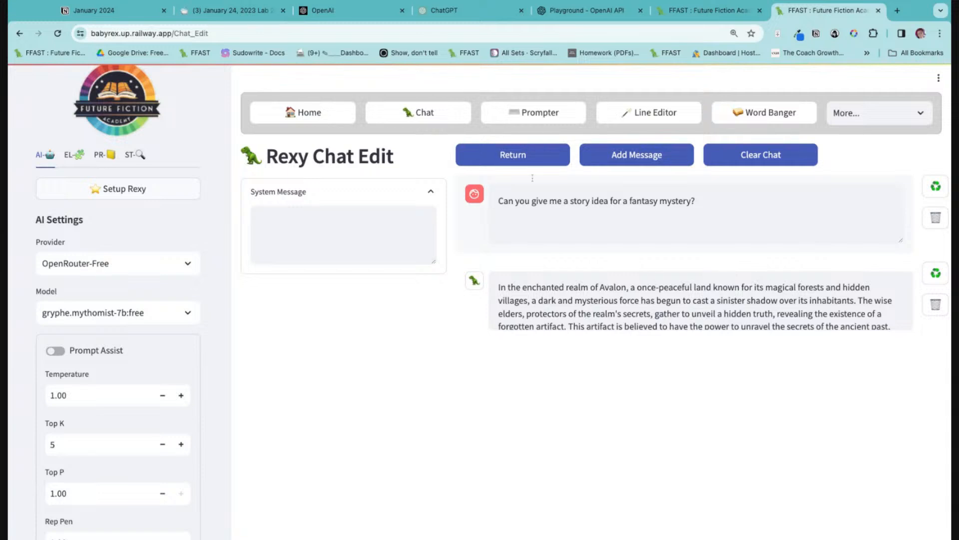
# Return to the chat and send the prompt "Give me a full list of characters and their names for this story".
pyautogui.click(515, 155)
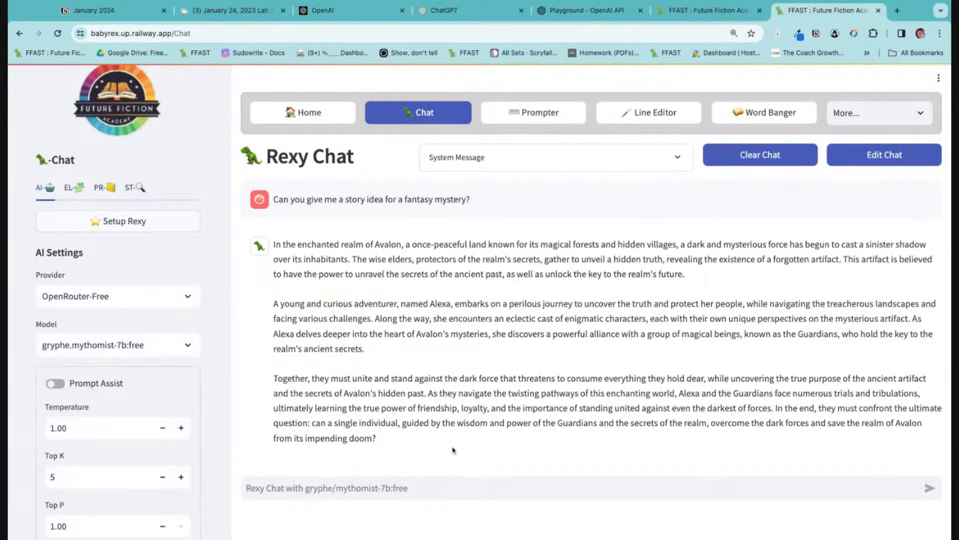
pyautogui.click(432, 483)
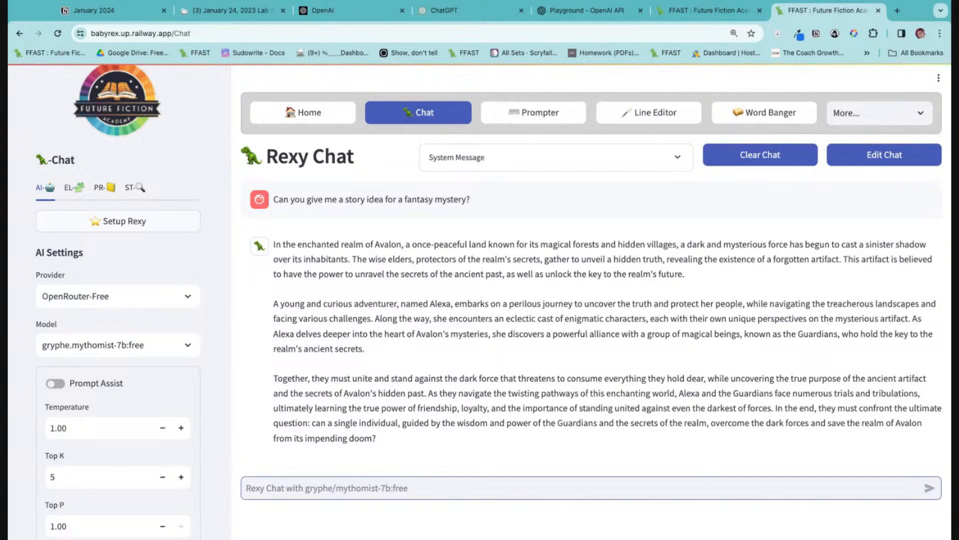
pyautogui.write('Give me')
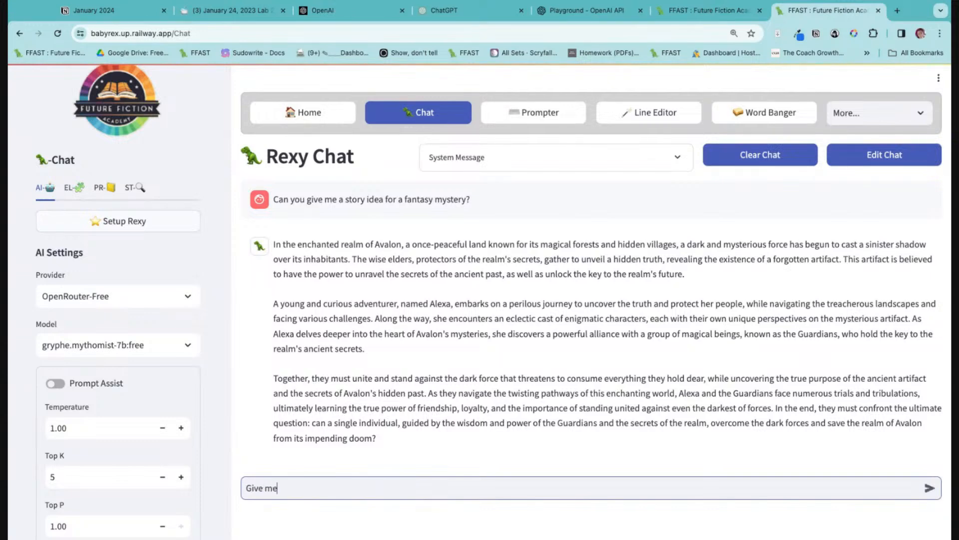
pyautogui.write(' a full list of characters and their')
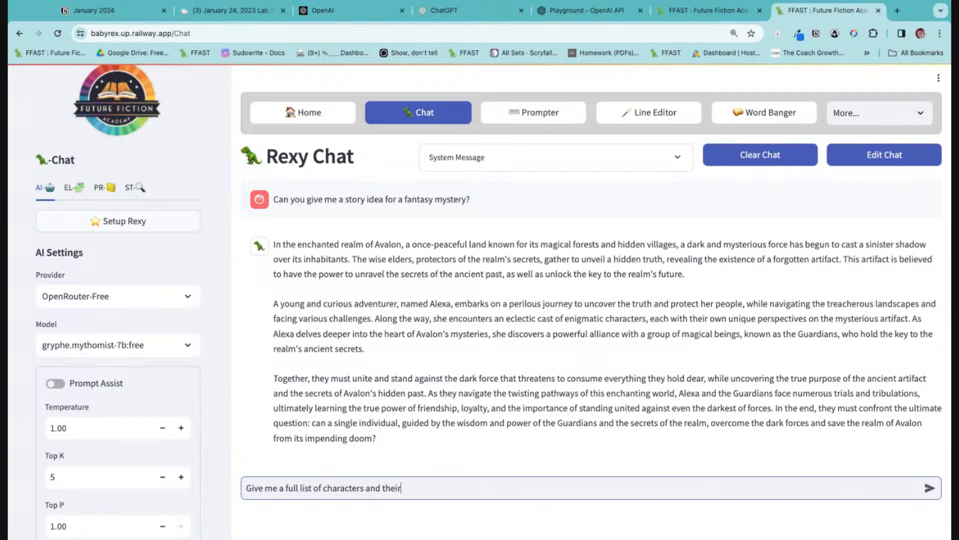
pyautogui.write(' names for this story')
pyautogui.press('Return')
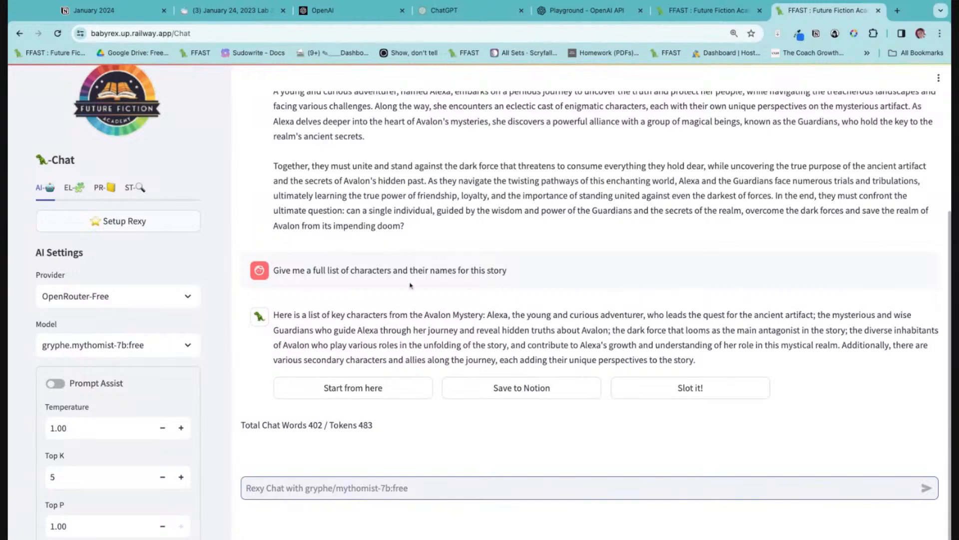
# Show the Magic Elements S-Slots and slot the AI's story and character replies into s1 and s2.
pyautogui.scroll(5, 415, 285)
pyautogui.scroll(-5, 415, 285)
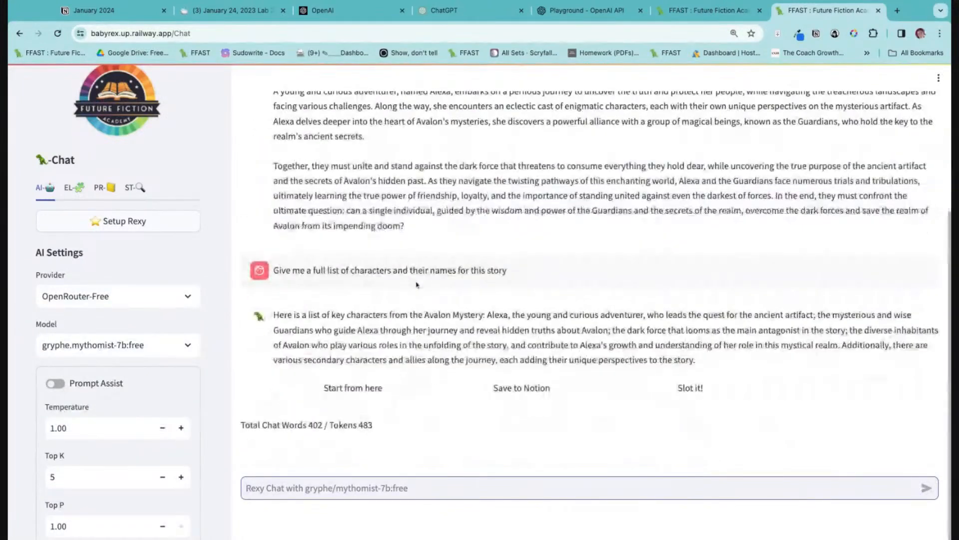
pyautogui.click(73, 188)
pyautogui.scroll(-6, 194, 309)
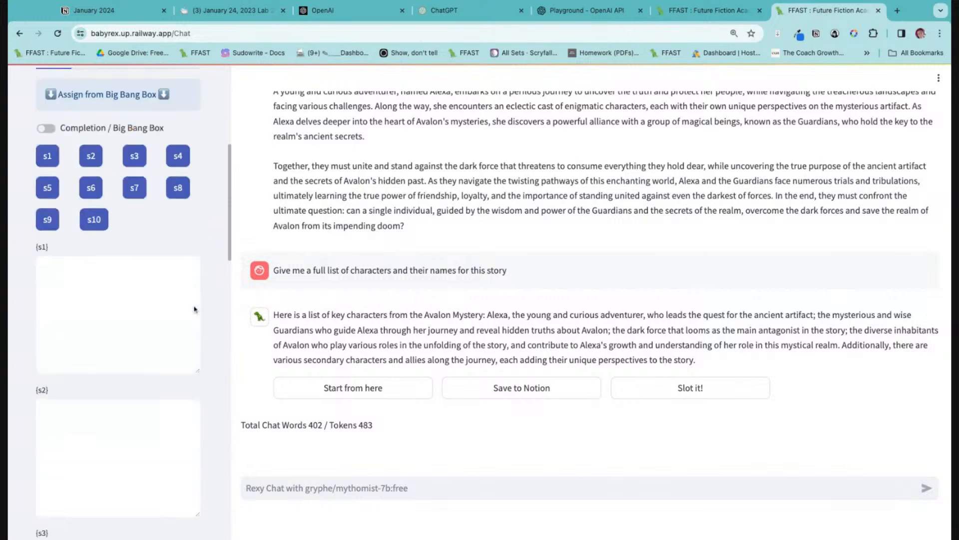
pyautogui.scroll(-1, 192, 306)
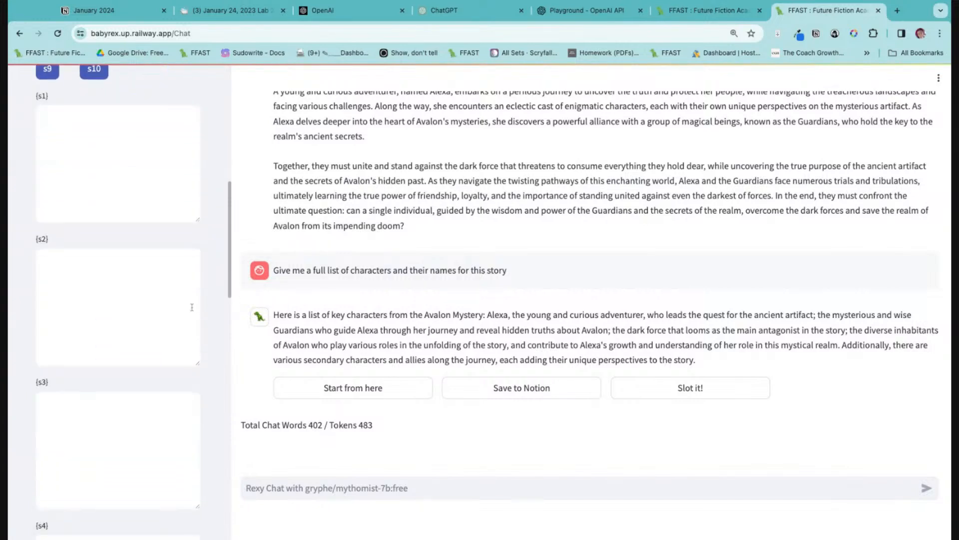
pyautogui.scroll(2, 192, 306)
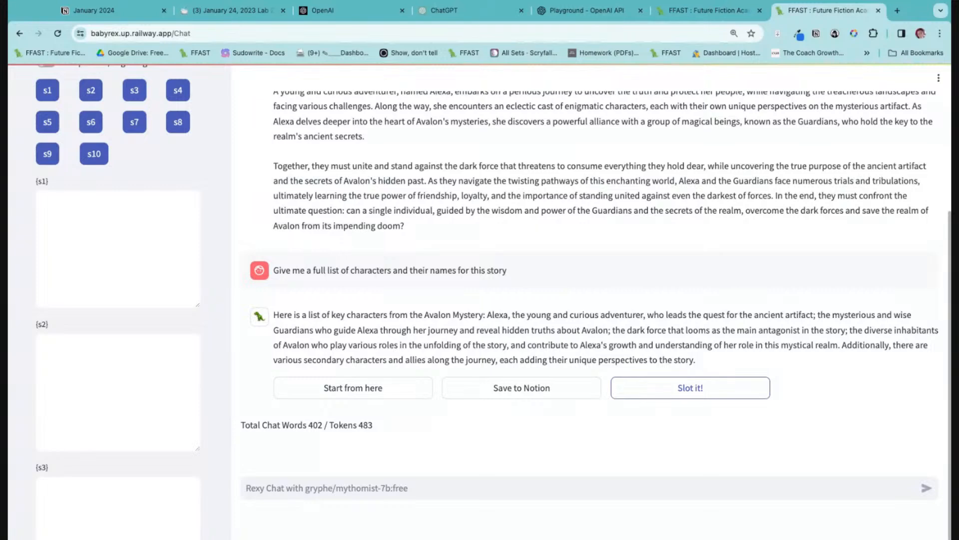
pyautogui.click(691, 387)
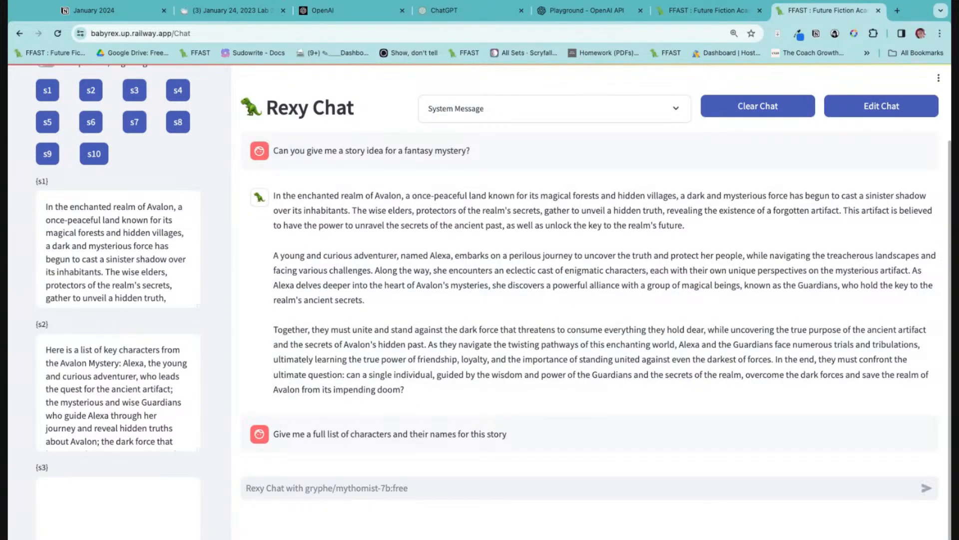
pyautogui.click(8, 95)
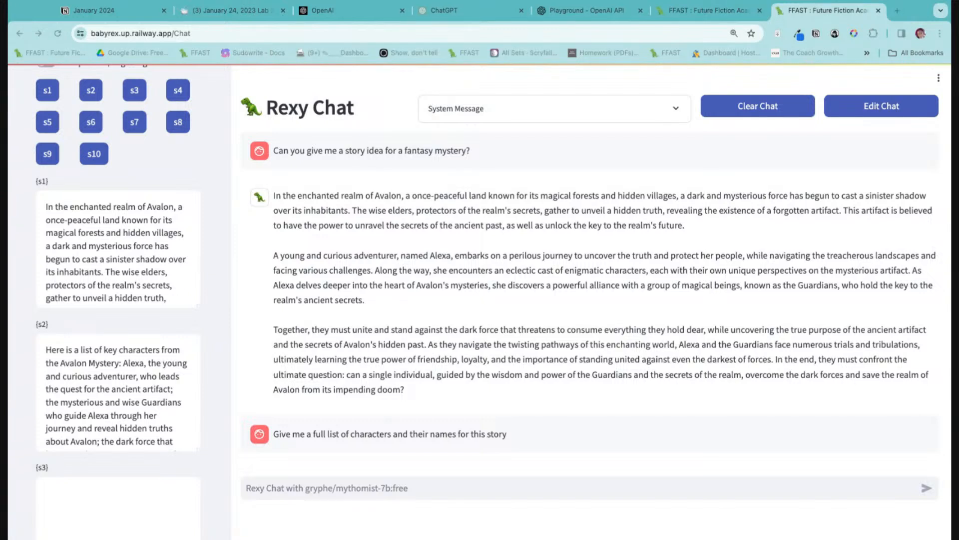
pyautogui.press('super+Tab')
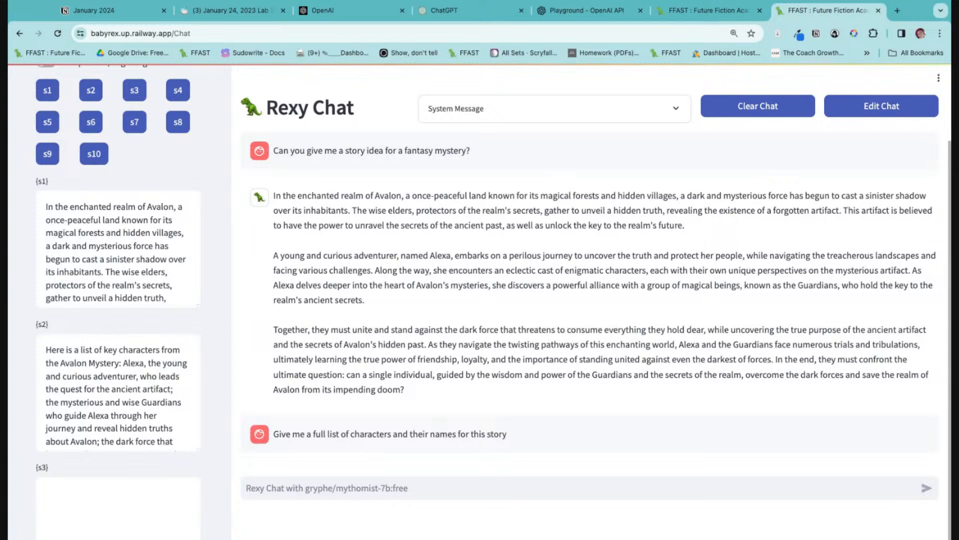
pyautogui.click(415, 1)
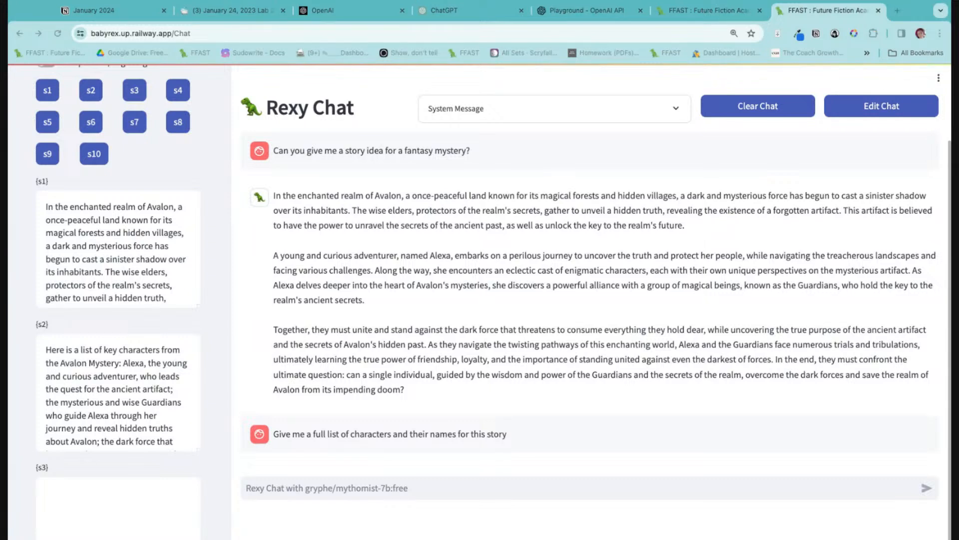
pyautogui.click(795, 13)
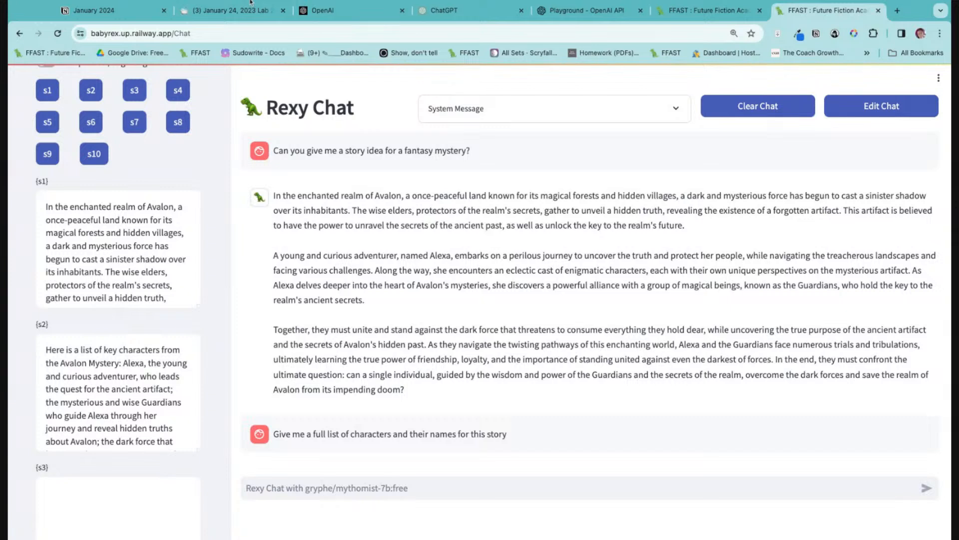
pyautogui.press('super+Tab')
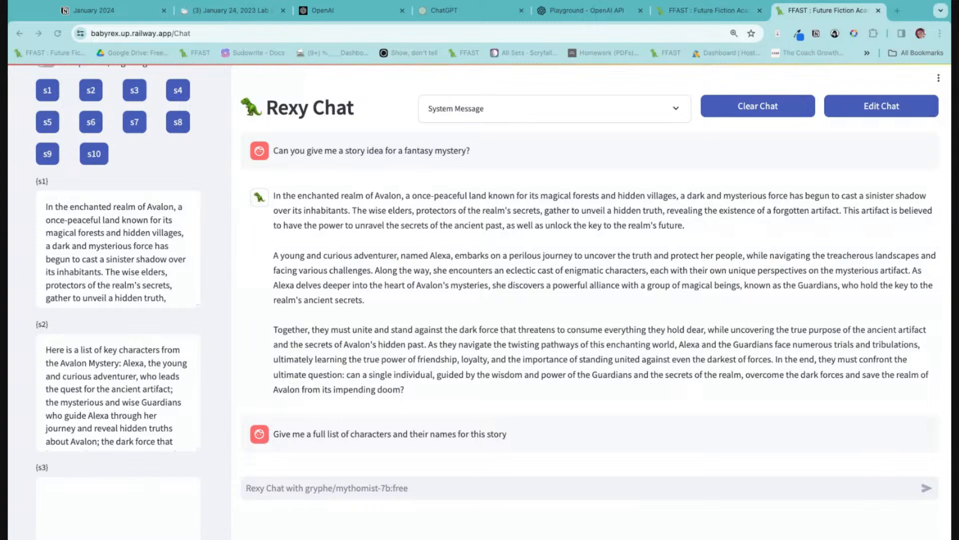
pyautogui.click(823, 15)
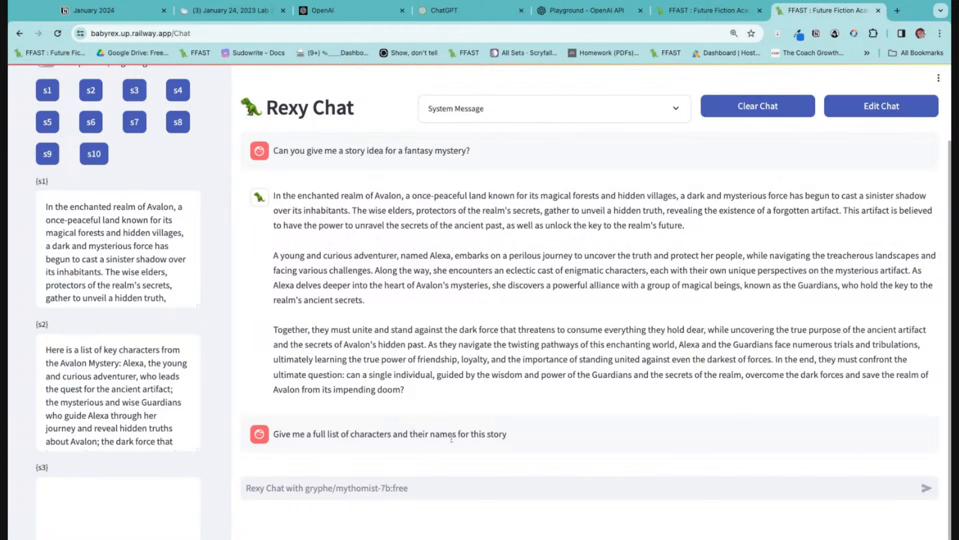
# Examine the story and character texts stored in slots s1 and s2.
pyautogui.scroll(-5, 192, 398)
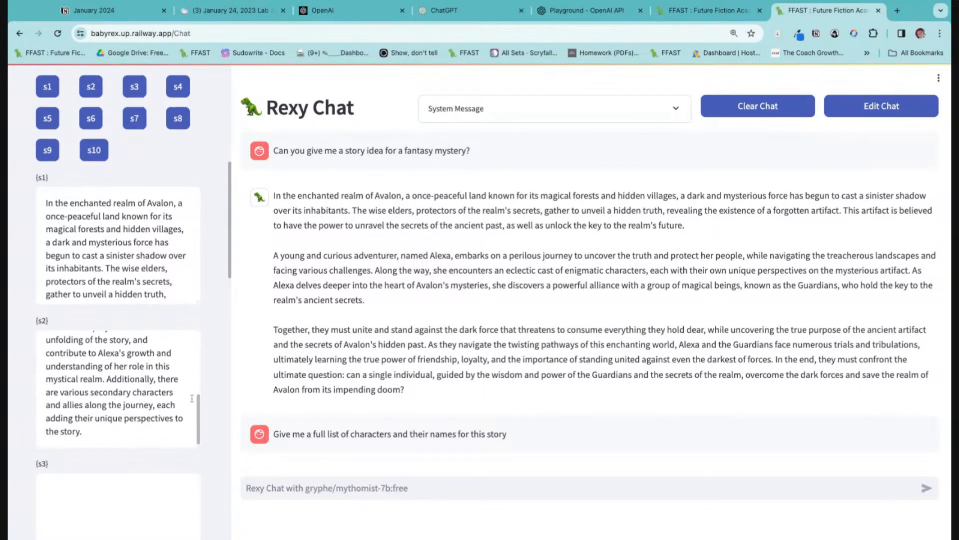
pyautogui.scroll(-4, 192, 398)
pyautogui.scroll(12, 192, 399)
pyautogui.scroll(-7, 193, 401)
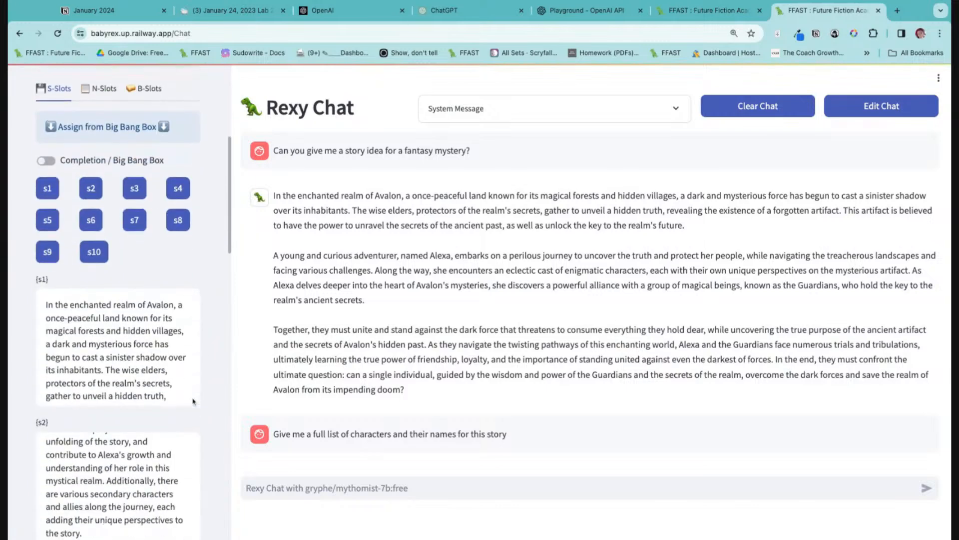
pyautogui.scroll(1, 193, 401)
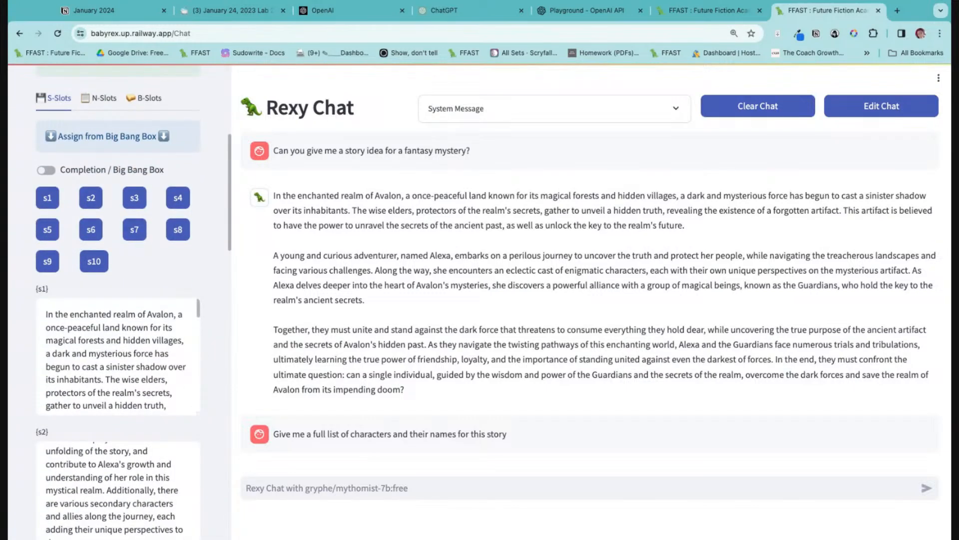
pyautogui.scroll(-4, 120, 359)
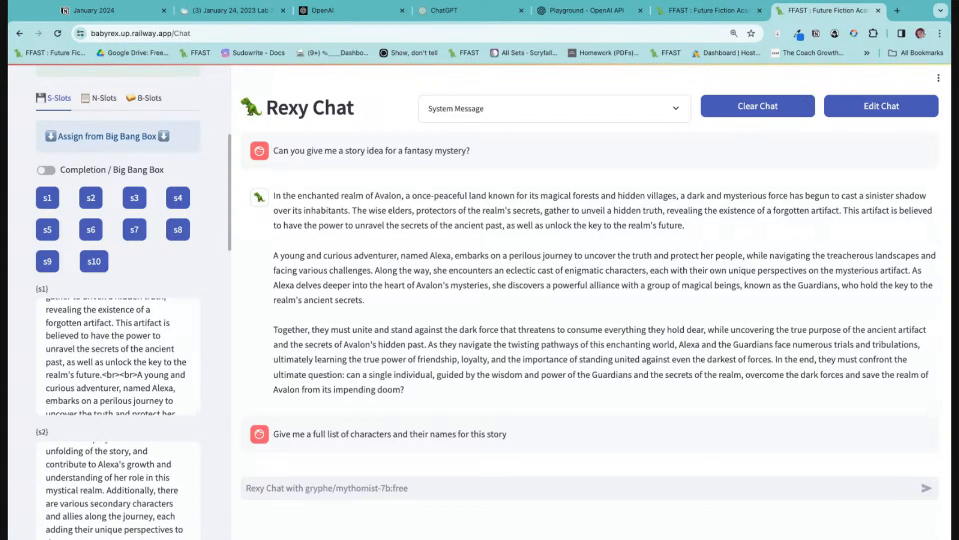
# Clear the chat conversation and empty the text of slots s1 and s2.
pyautogui.click(758, 106)
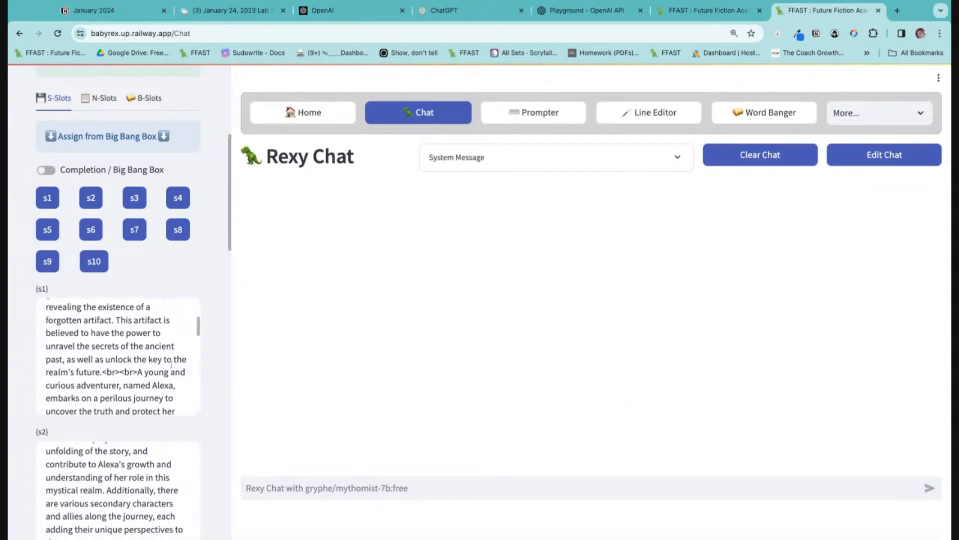
pyautogui.scroll(3, 169, 366)
pyautogui.click(120, 367)
pyautogui.hotkey('ctrl', 'a')
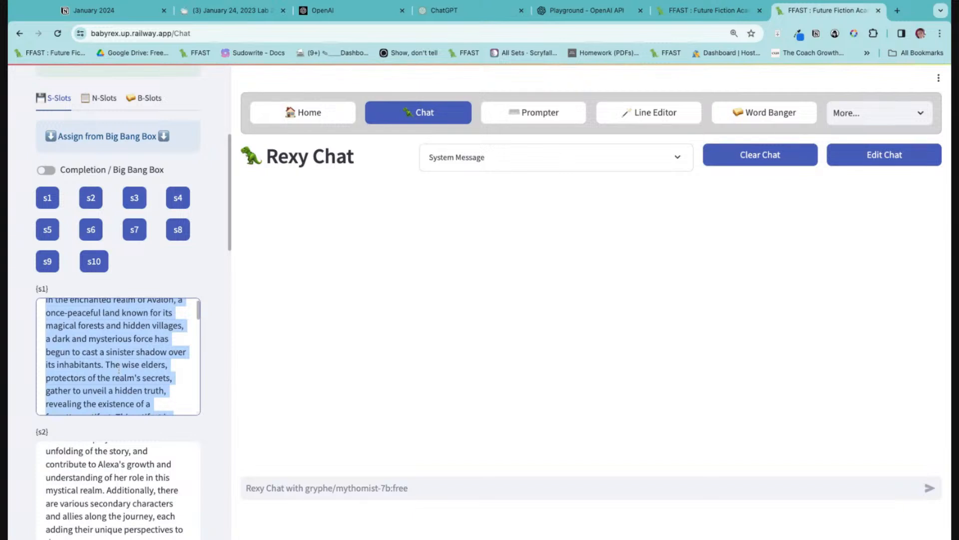
pyautogui.press('BackSpace')
pyautogui.click(107, 497)
pyautogui.hotkey('ctrl', 'a')
pyautogui.press('BackSpace')
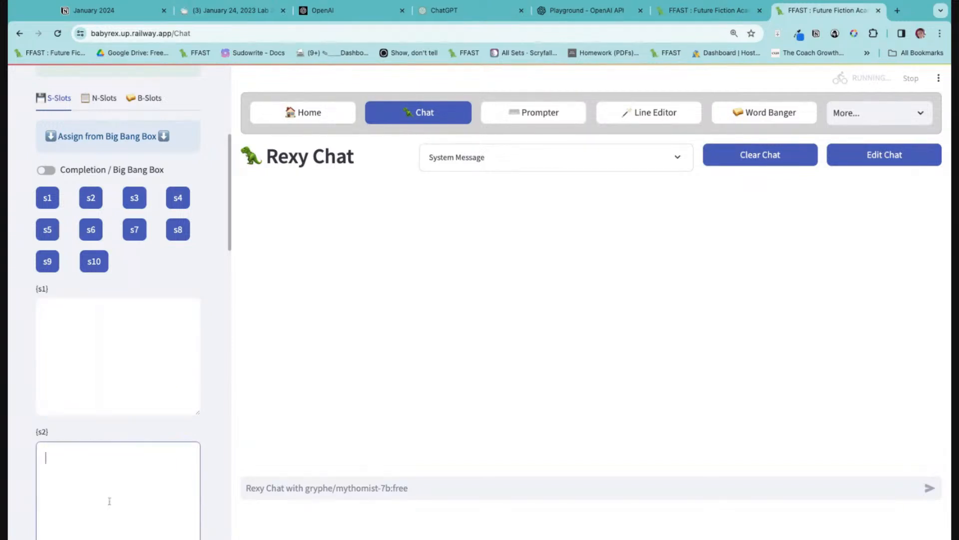
# Set the AI provider to OpenAI and the model to gpt-4-1106-preview in the AI settings.
pyautogui.scroll(3, 154, 444)
pyautogui.scroll(3, 154, 443)
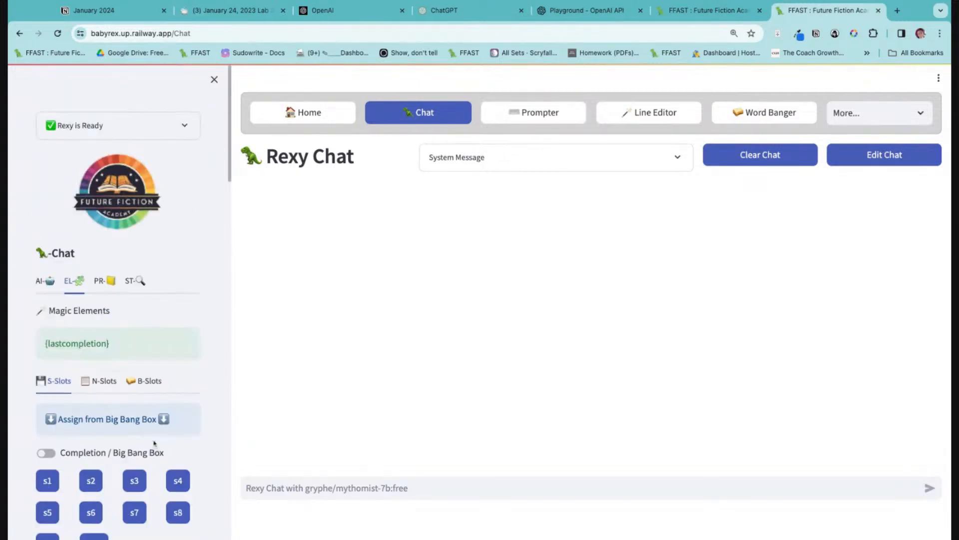
pyautogui.click(46, 281)
pyautogui.click(167, 380)
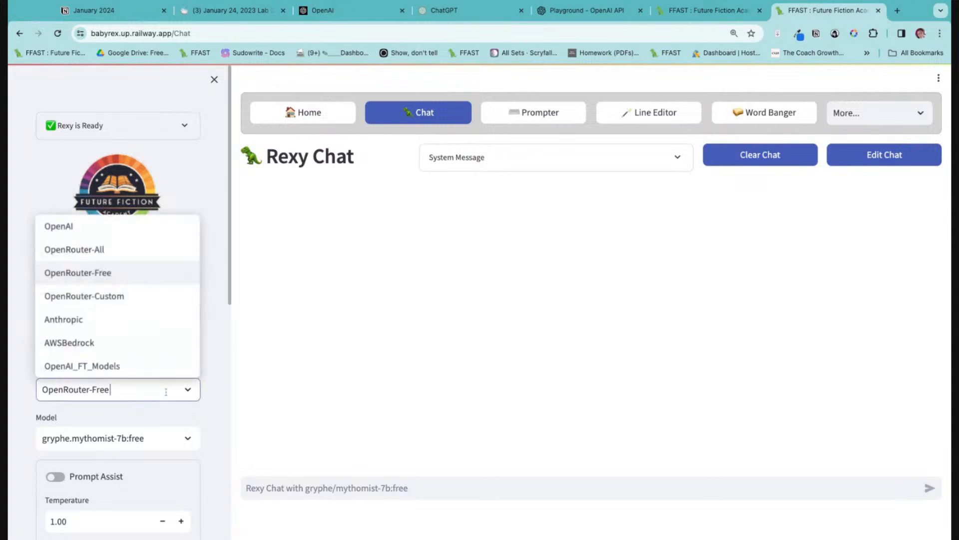
pyautogui.click(105, 227)
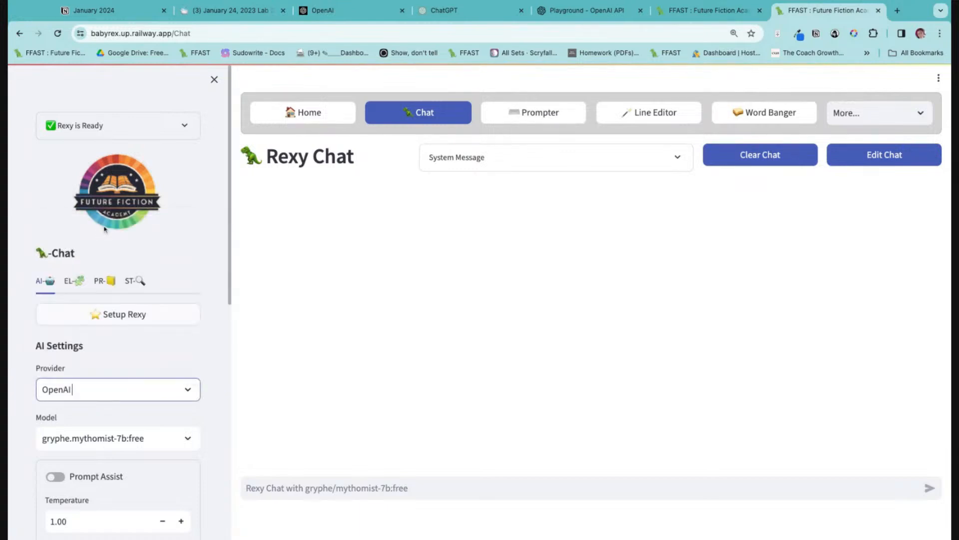
pyautogui.click(125, 436)
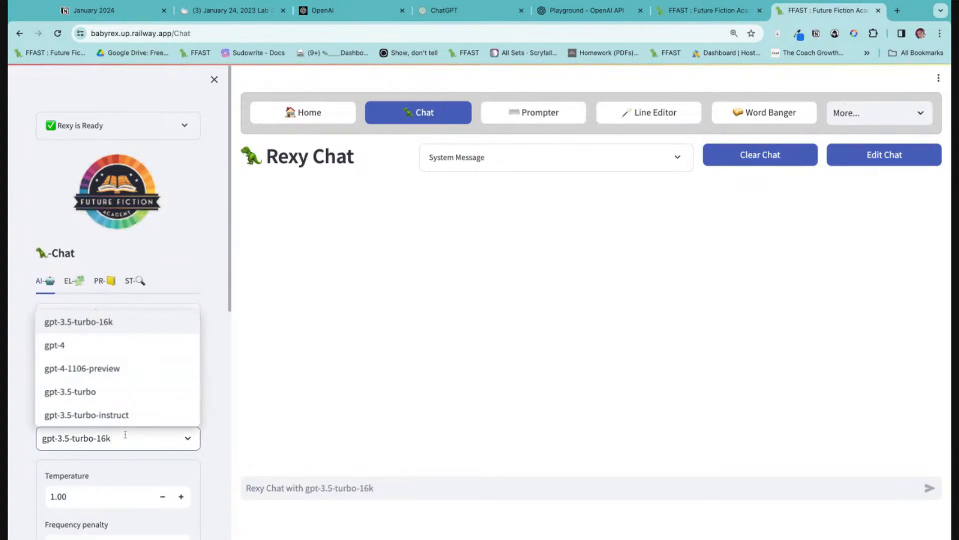
pyautogui.click(120, 376)
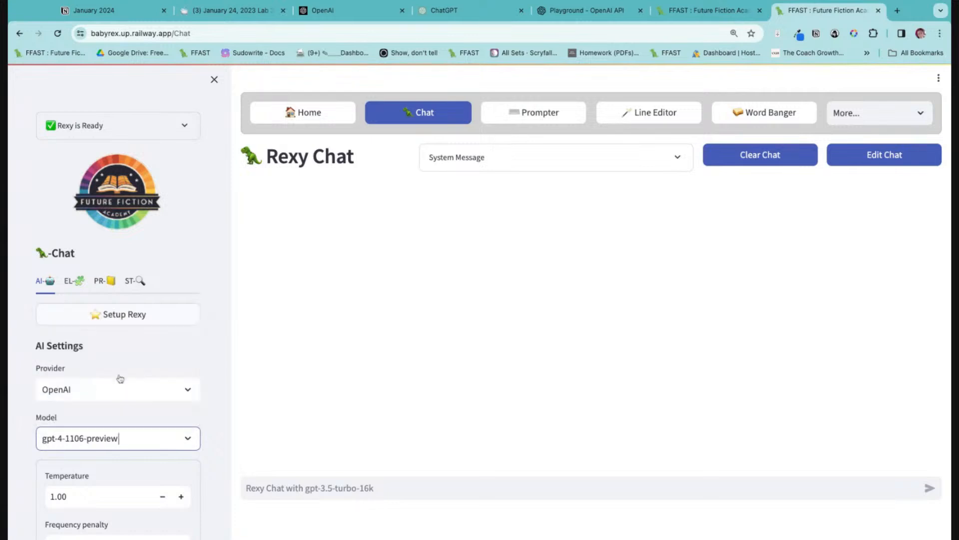
# Send the chat prompt "Give me a hook and pitch for a fantasy mystery".
pyautogui.scroll(-5, 189, 470)
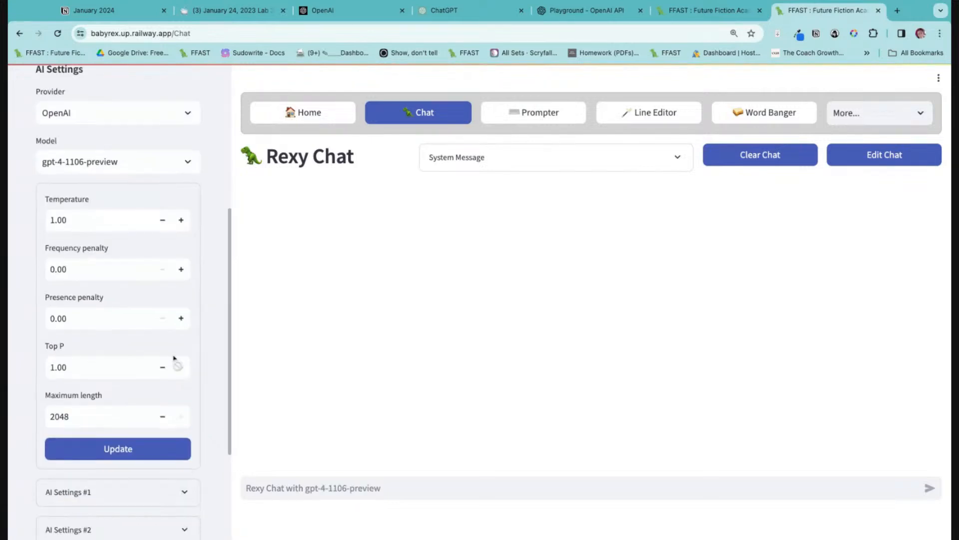
pyautogui.click(299, 489)
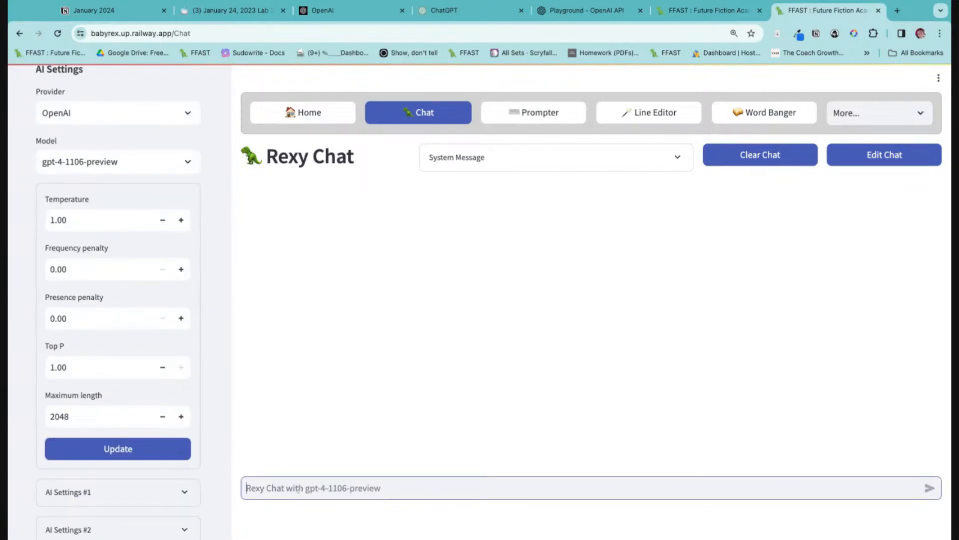
pyautogui.write('Give me a hook an')
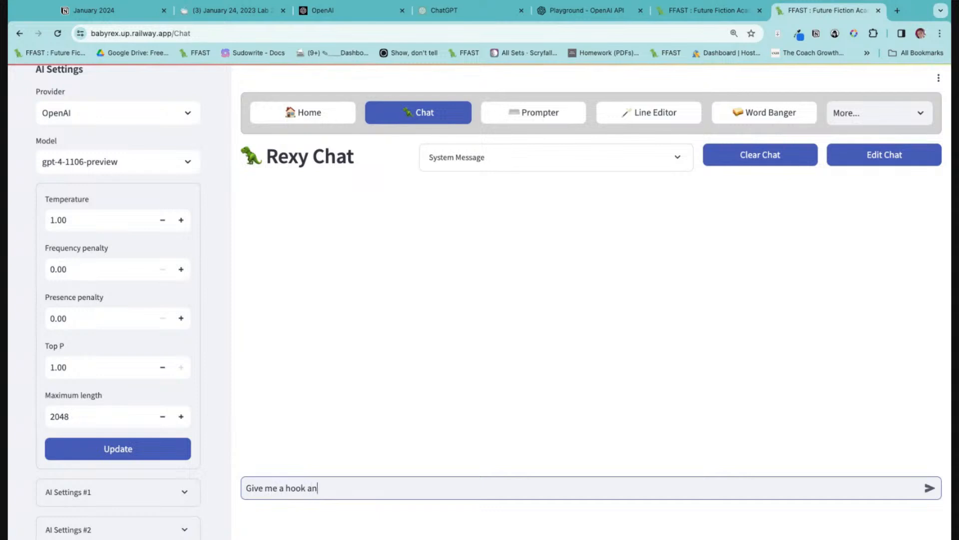
pyautogui.write('d pitch for a faqntasy')
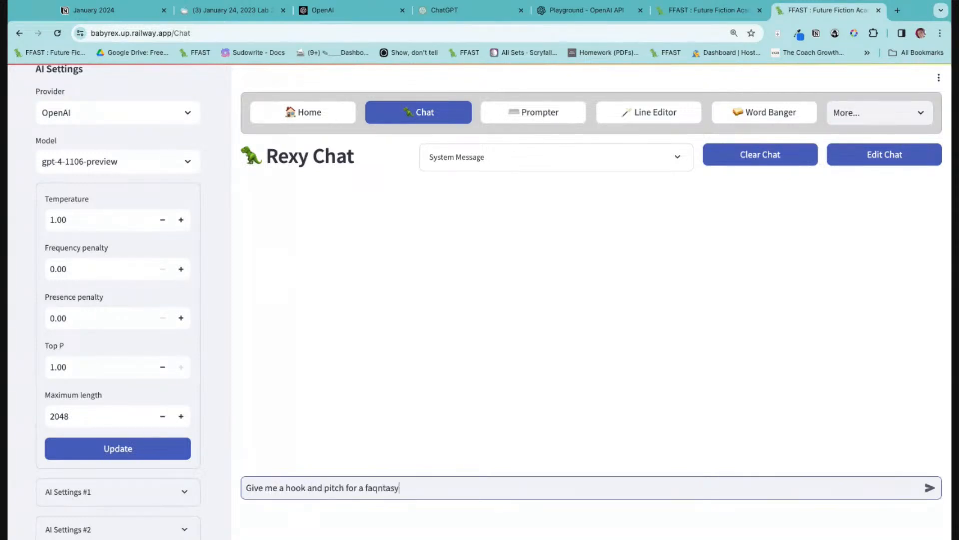
pyautogui.press('BackSpace')
pyautogui.press('BackSpace')
pyautogui.press('BackSpace')
pyautogui.press('BackSpace')
pyautogui.press('BackSpace')
pyautogui.press('BackSpace')
pyautogui.write('ntasy mystery')
pyautogui.press('Return')
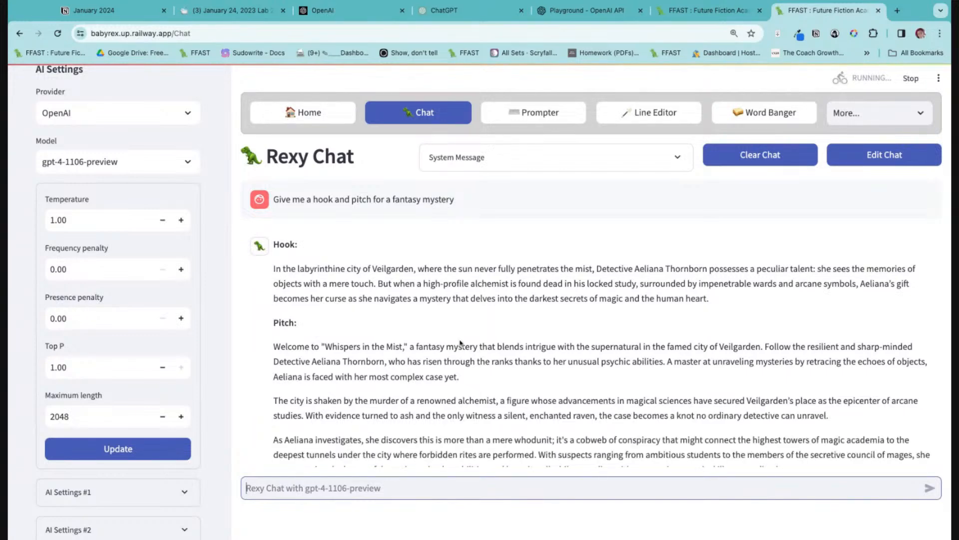
# Ask in the chat for a list of characters for the above story, with the information about each needed to write it.
pyautogui.click(705, 396)
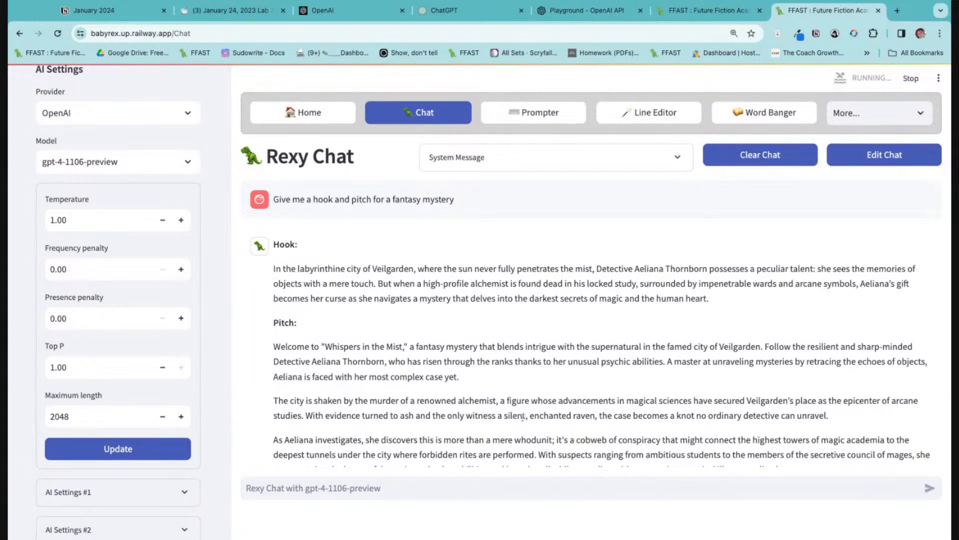
pyautogui.scroll(-2, 585, 390)
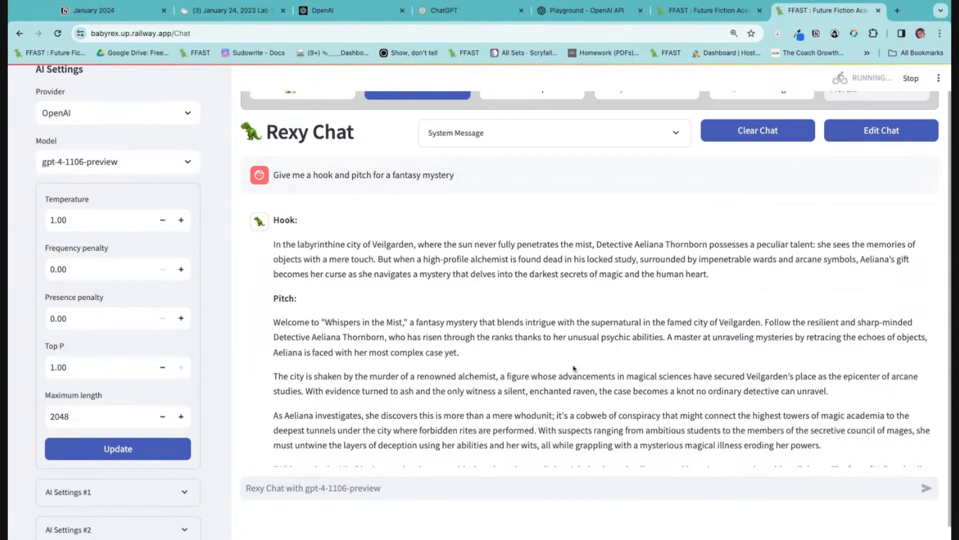
pyautogui.scroll(-6, 574, 370)
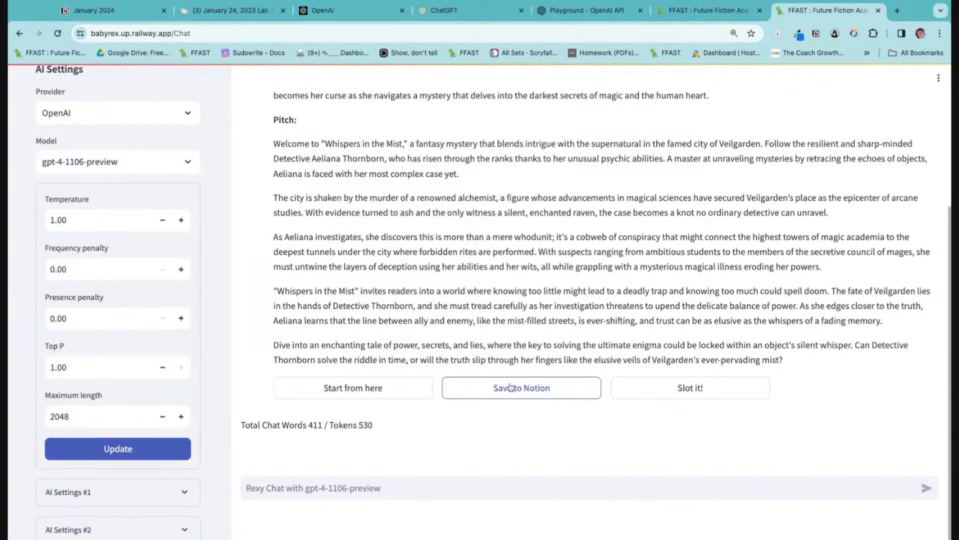
pyautogui.click(400, 482)
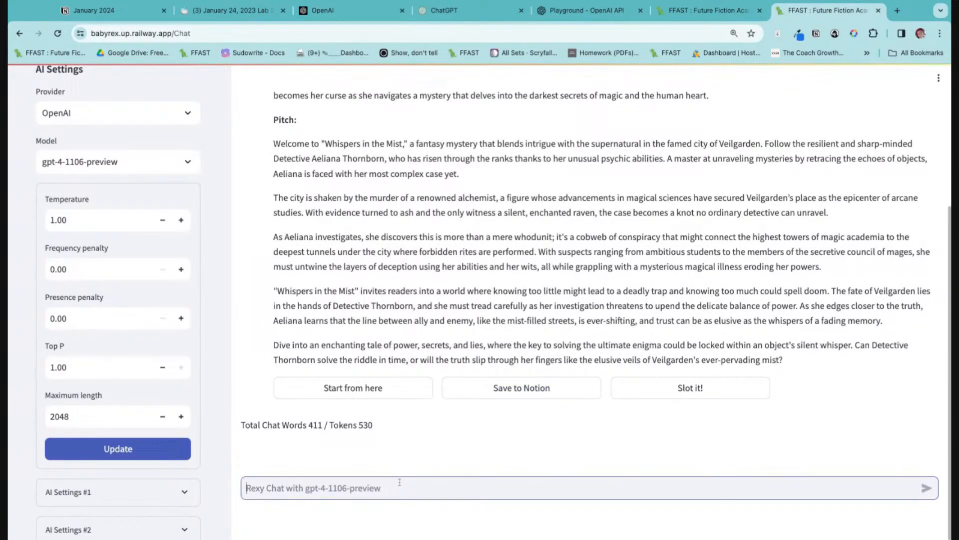
pyautogui.write('Give me a list of characters for the above st')
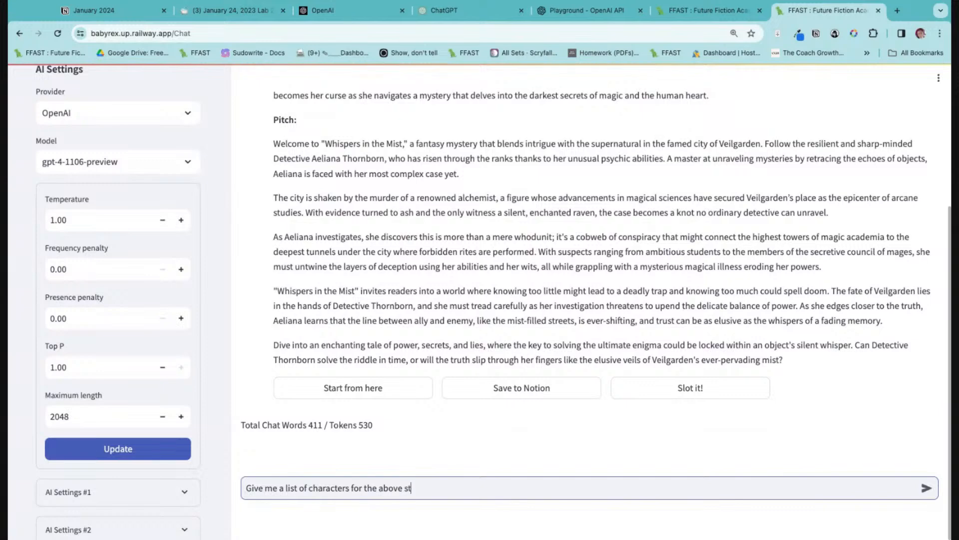
pyautogui.write('with information about each, needed to')
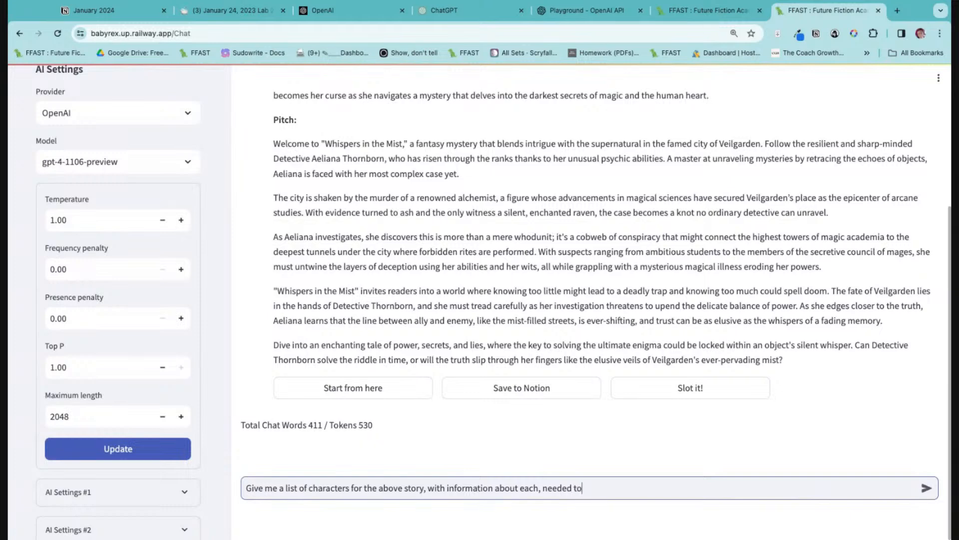
pyautogui.write(' write the story')
pyautogui.press('Return')
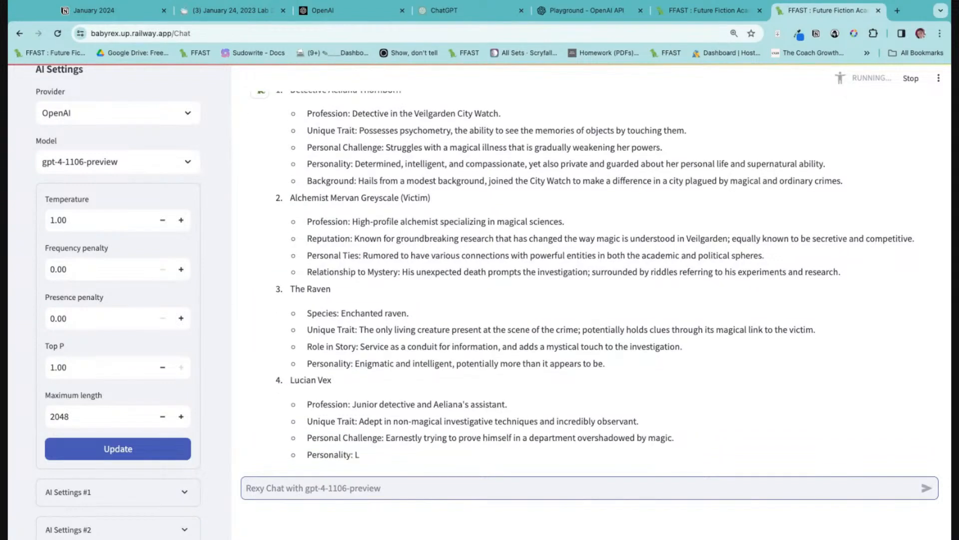
# Review the generated character list and switch the AI model to gpt-3.5-turbo-16k.
pyautogui.click(8, 98)
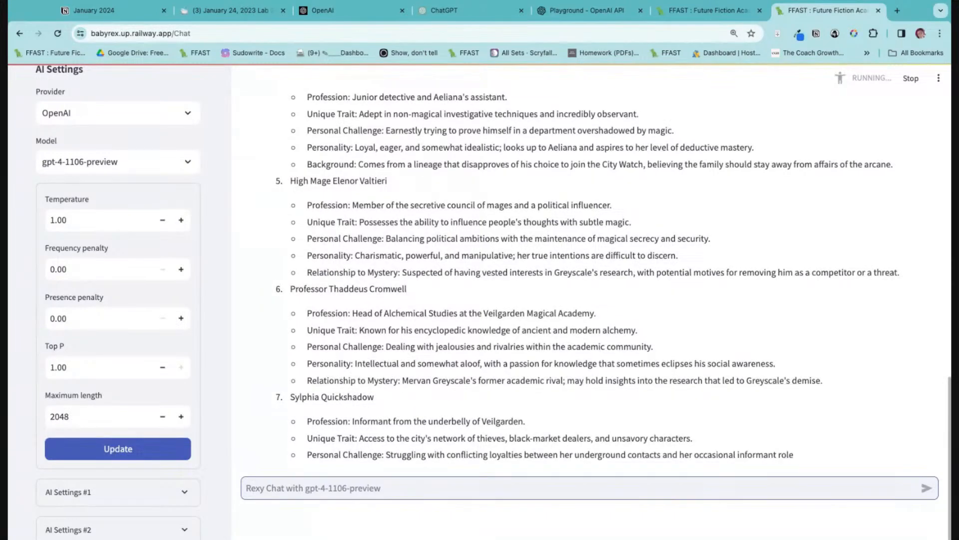
pyautogui.scroll(18, 590, 280)
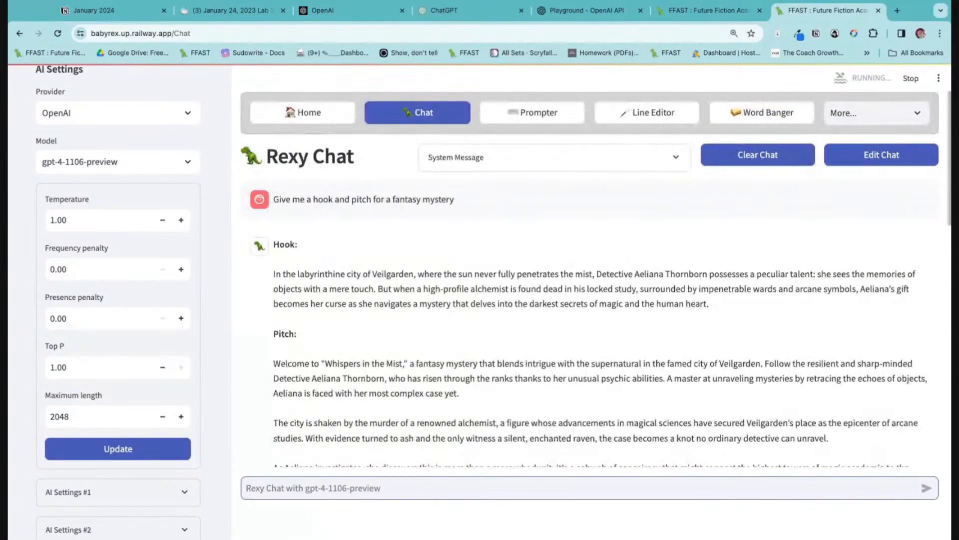
pyautogui.scroll(-15, 595, 279)
pyautogui.scroll(-3, 589, 280)
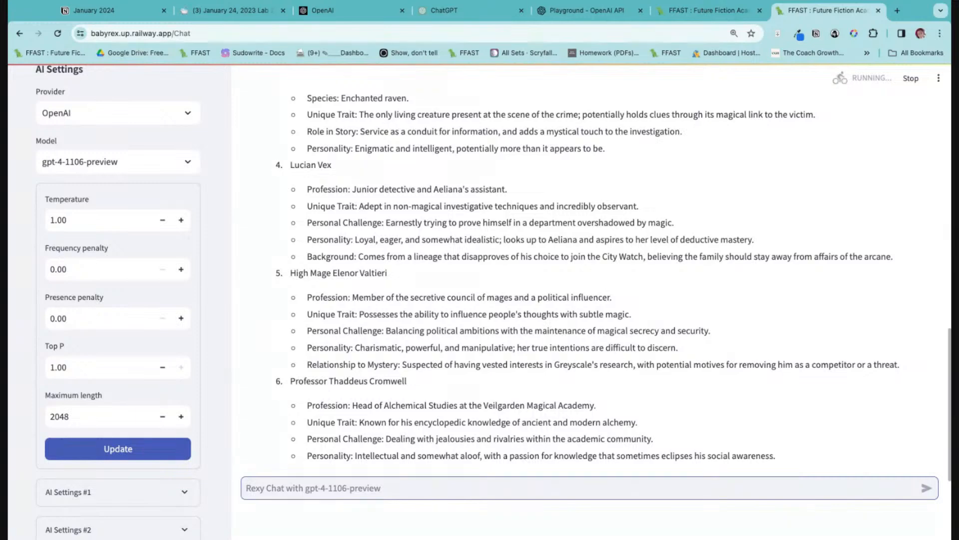
pyautogui.scroll(-4, 743, 379)
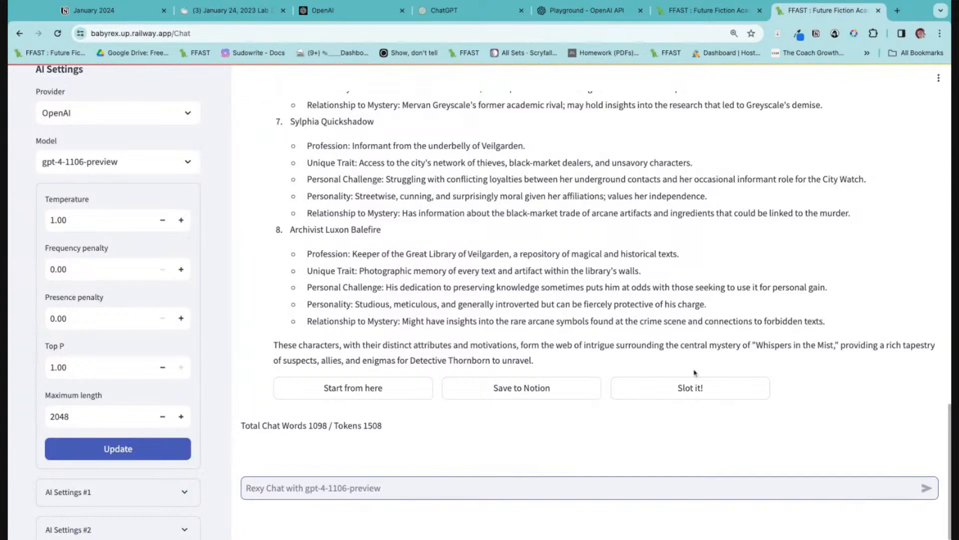
pyautogui.click(145, 161)
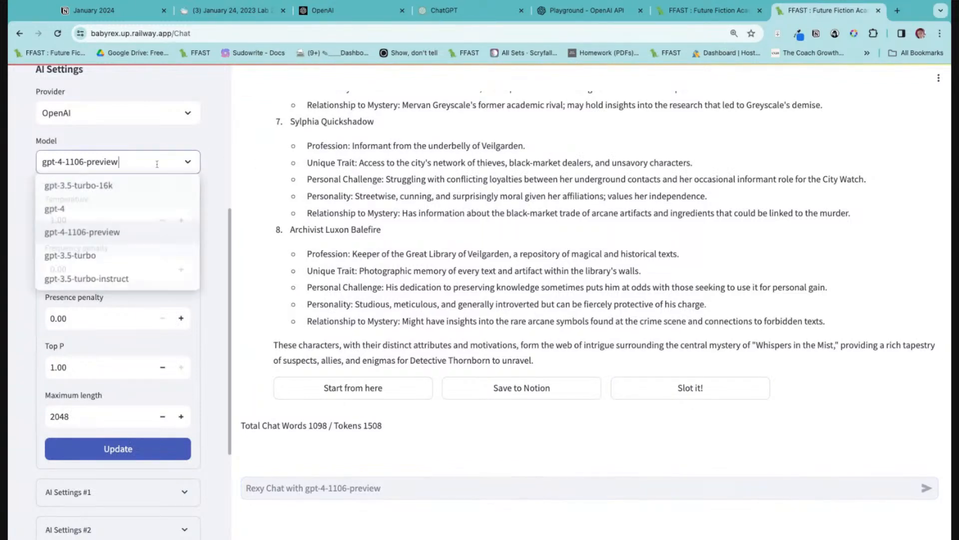
pyautogui.click(125, 186)
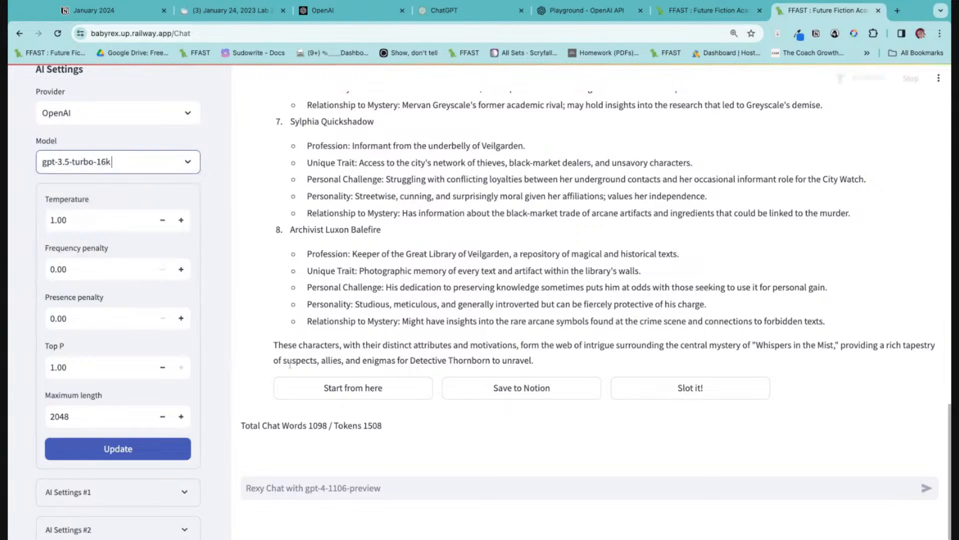
# Send the chat prompt "Great! Can you read the above and write a detailed setting report".
pyautogui.click(372, 490)
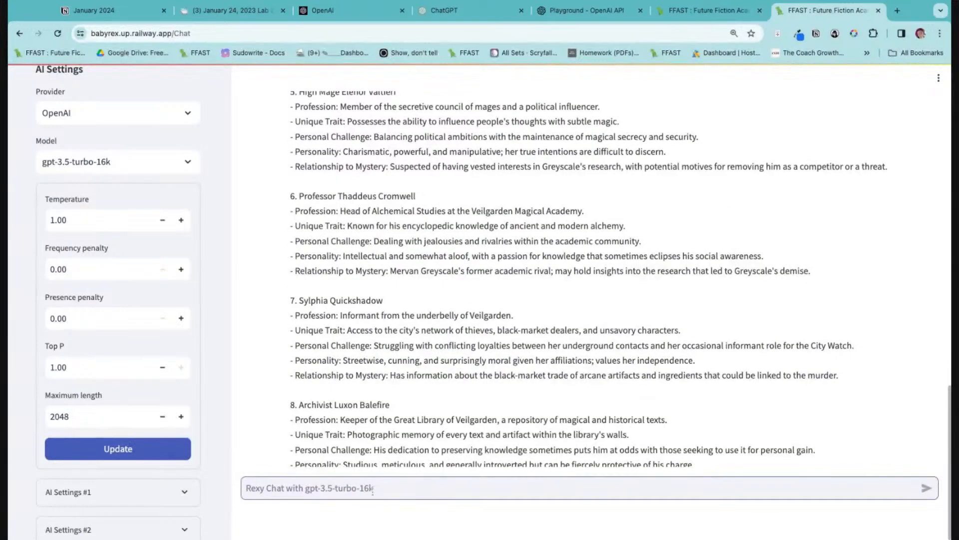
pyautogui.write('Great! Can y')
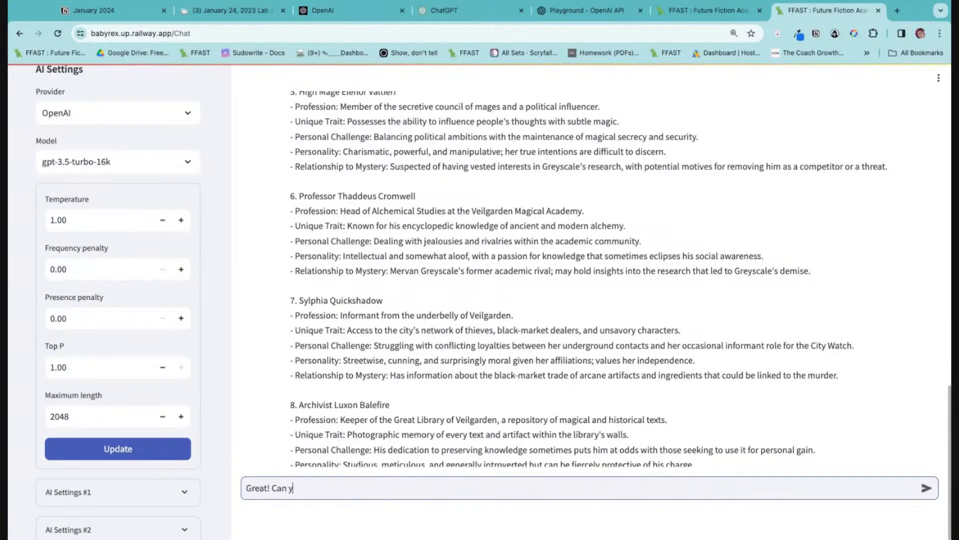
pyautogui.write('ou read the above and write a d')
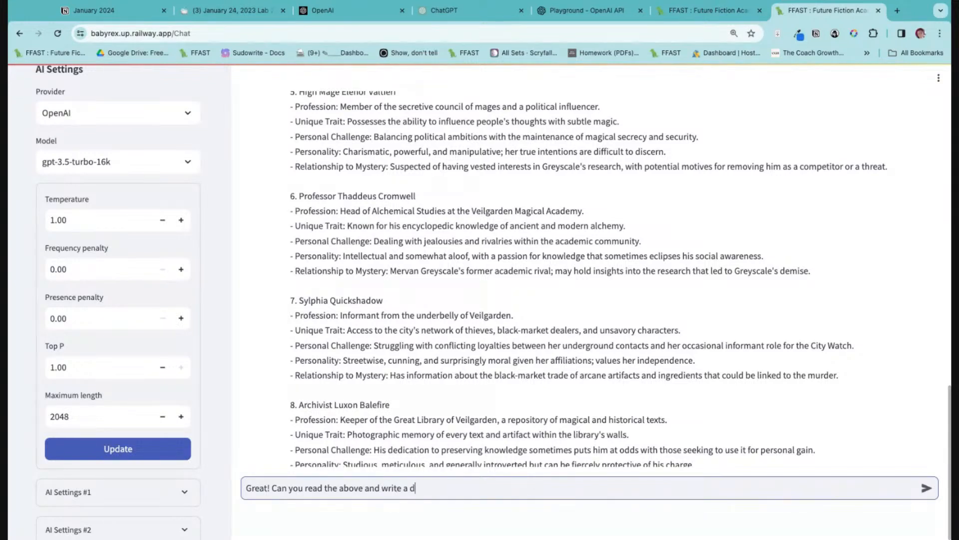
pyautogui.write('etailed setting report')
pyautogui.press('Return')
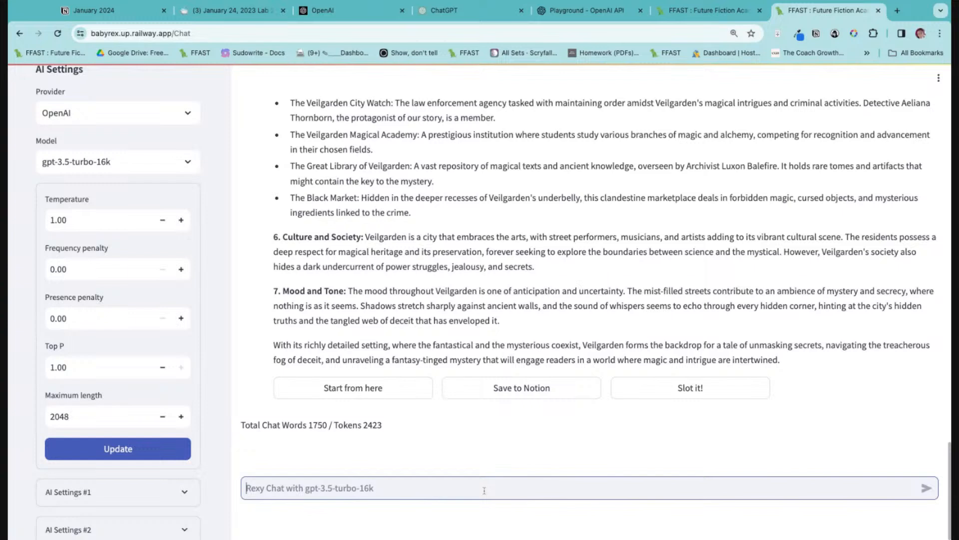
# Send the prompt "Fantastic! Please write for me a scene list with details for each scene to write the story".
pyautogui.write('Fantast')
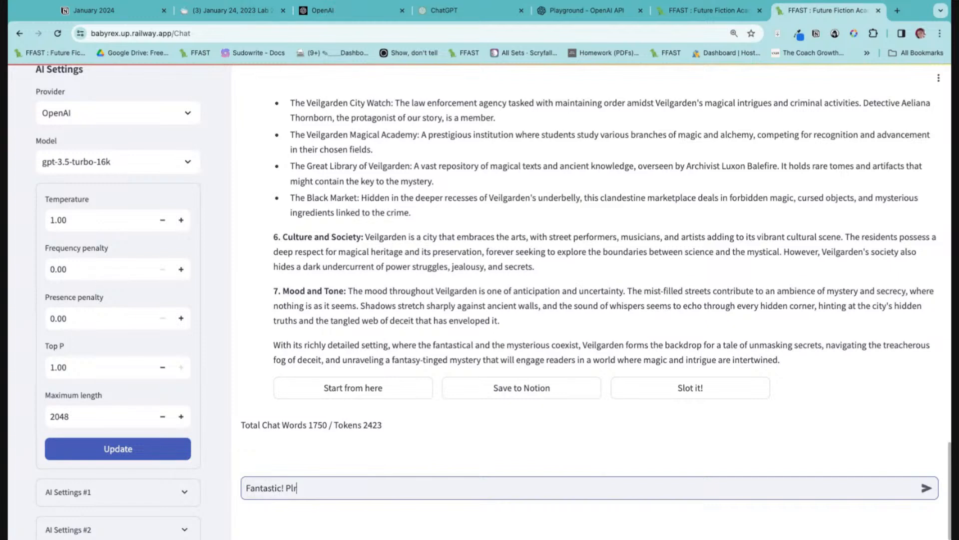
pyautogui.write('ic! Please write for me a sc')
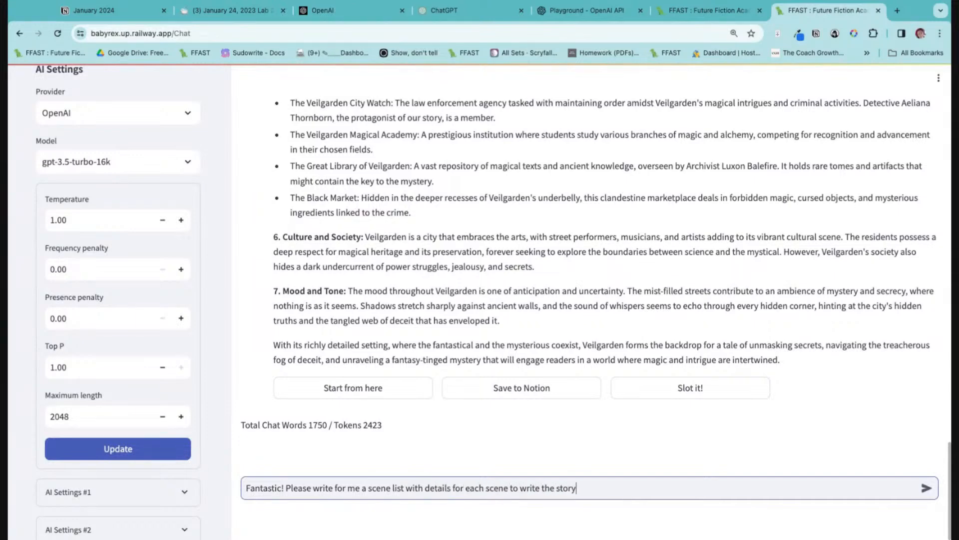
pyautogui.write('ene list with details for each scene to write the story')
pyautogui.press('Return')
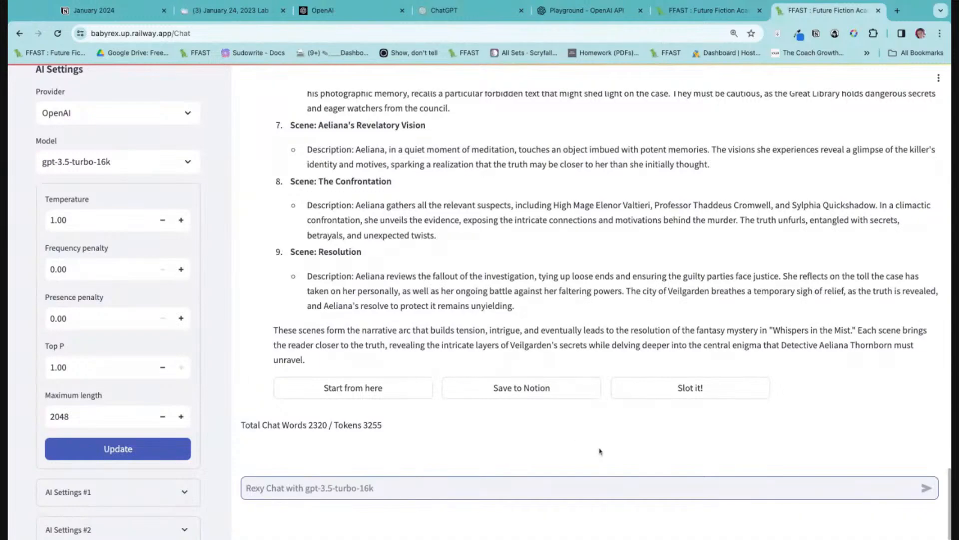
# Slot the scene list reply and check the texts stored in slots s1 to s4 of the Magic Elements.
pyautogui.click(648, 390)
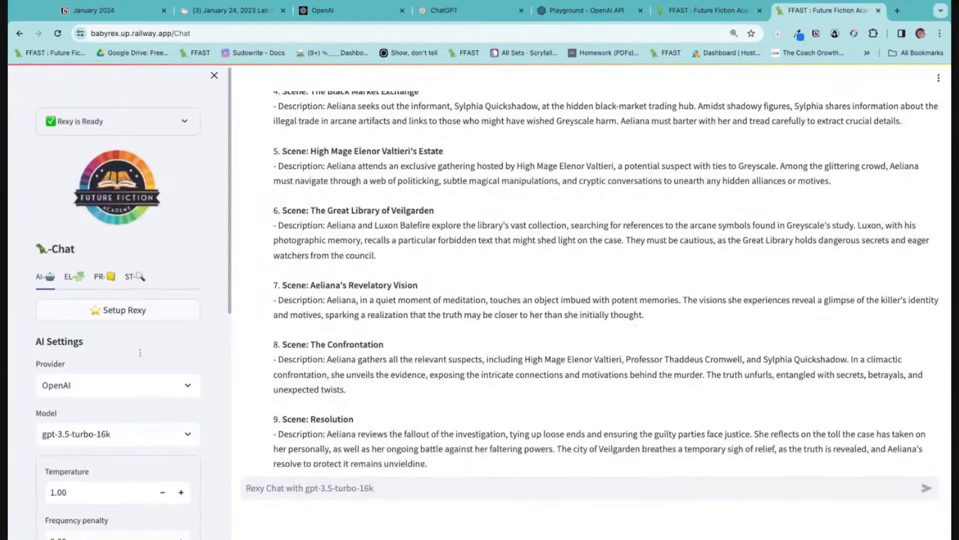
pyautogui.click(135, 281)
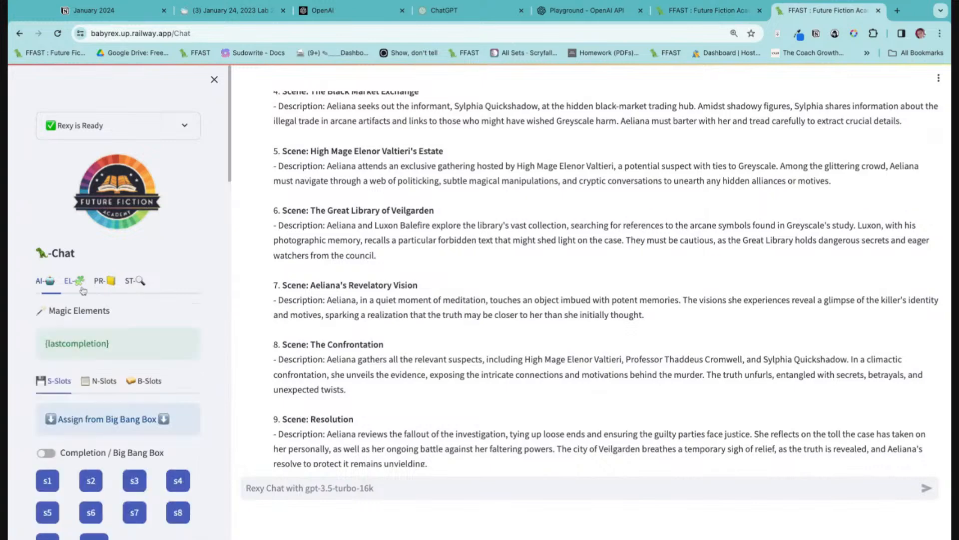
pyautogui.scroll(-10, 145, 350)
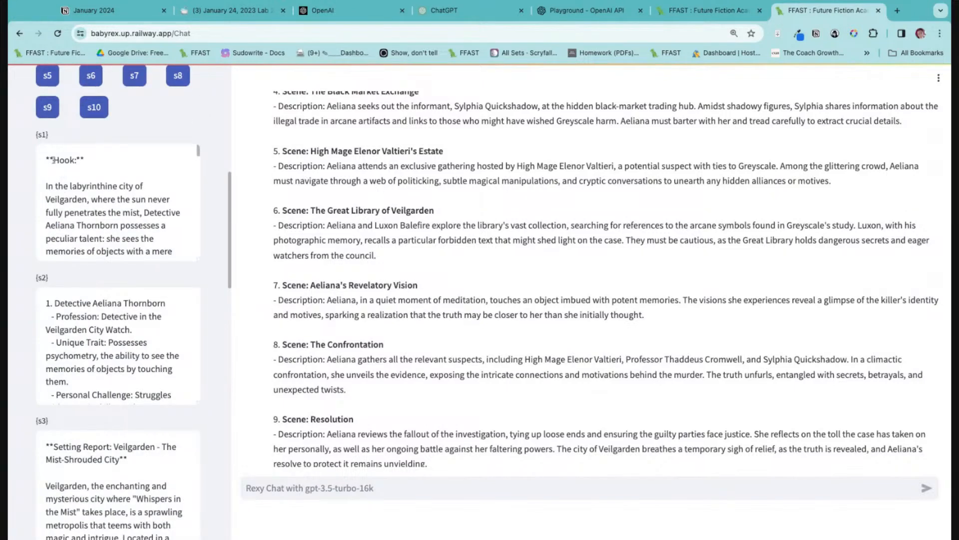
pyautogui.scroll(3, 216, 320)
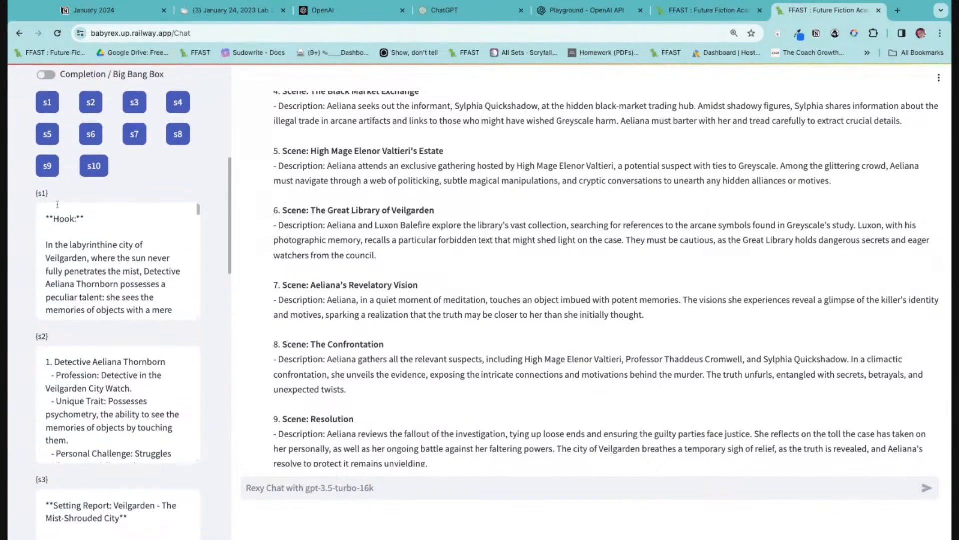
pyautogui.scroll(-5, 216, 320)
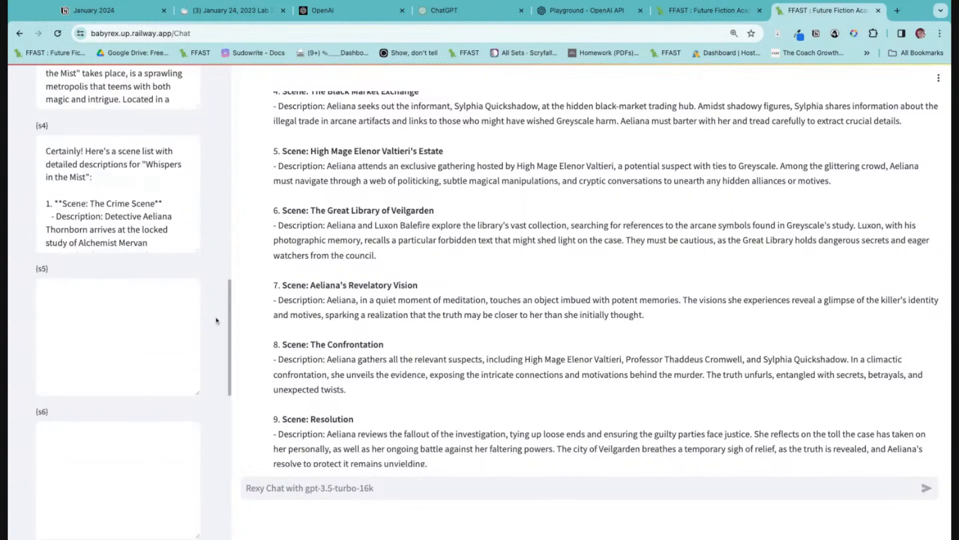
pyautogui.scroll(3, 216, 319)
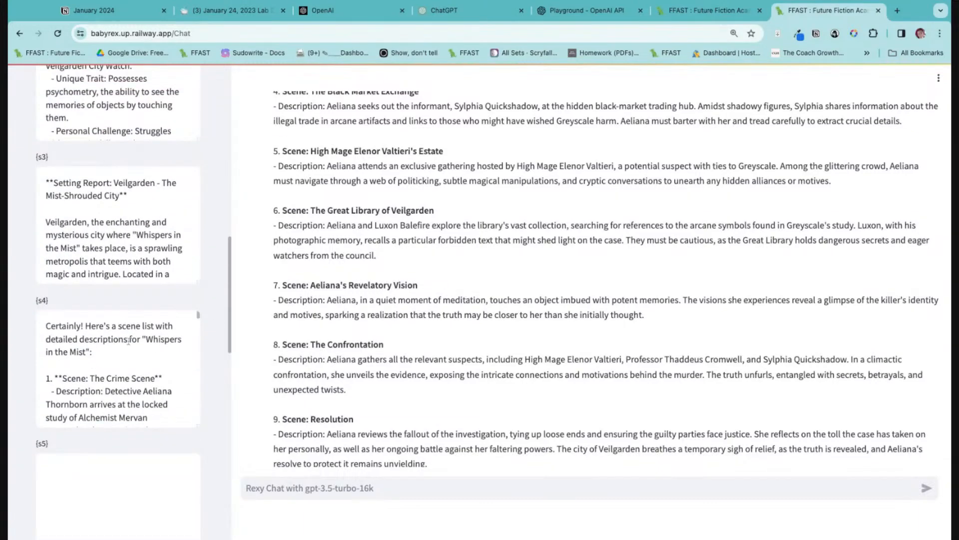
pyautogui.scroll(10, 104, 366)
pyautogui.scroll(20, 552, 274)
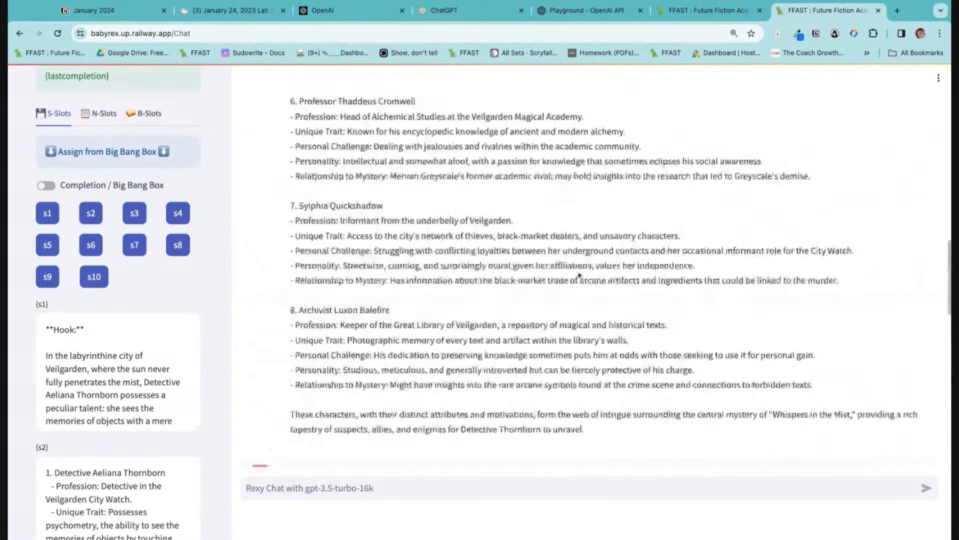
# Open the Word Banger page and show the Magic Elements S-Slots there.
pyautogui.click(775, 154)
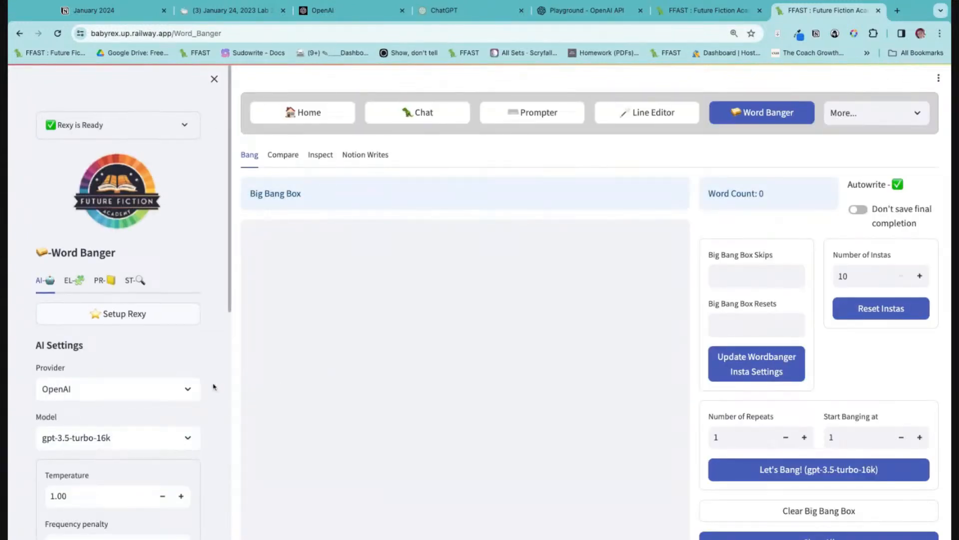
pyautogui.scroll(-10, 213, 386)
pyautogui.scroll(10, 142, 257)
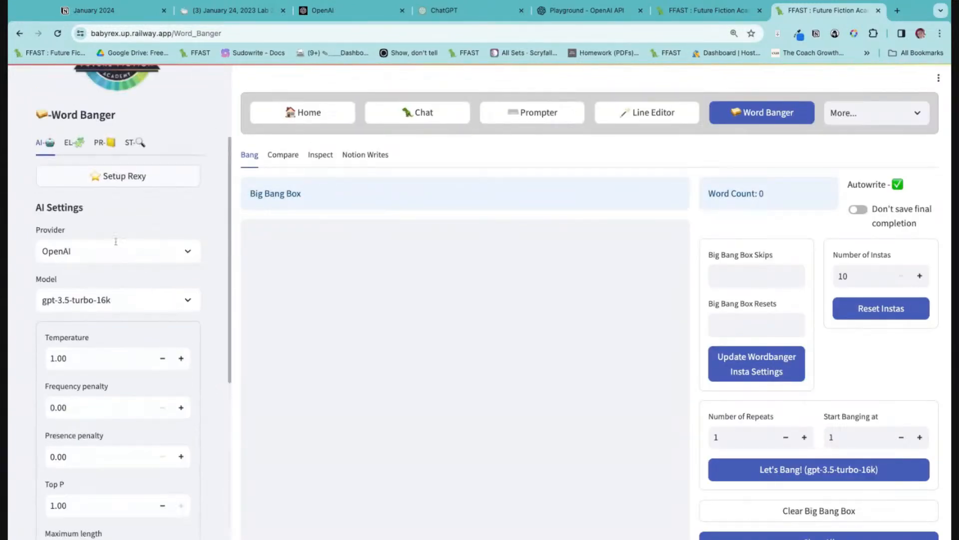
pyautogui.click(73, 142)
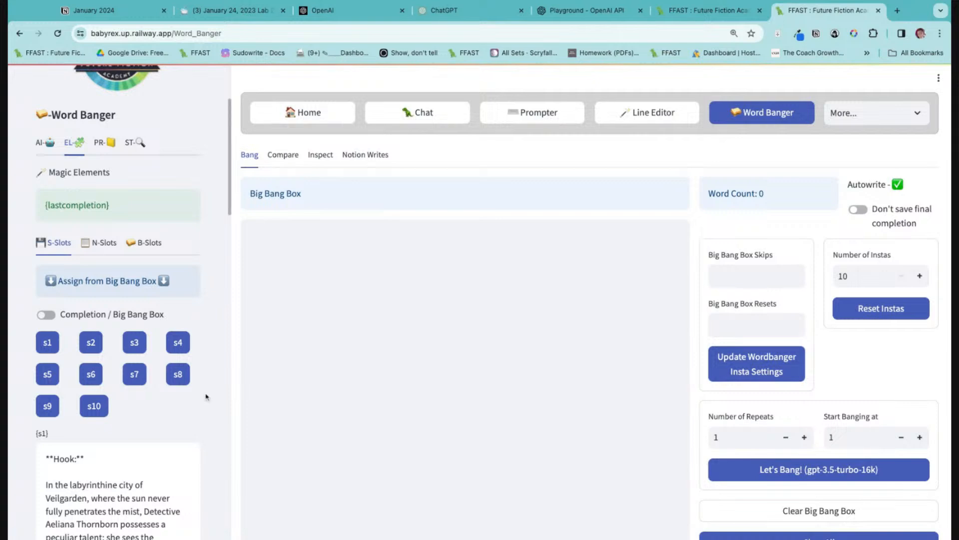
# Enter "Read {s1}, {s2}, {s3}, and {s4}." as the Inst 1 text loaded before the main text.
pyautogui.scroll(-6, 206, 396)
pyautogui.scroll(-9, 369, 353)
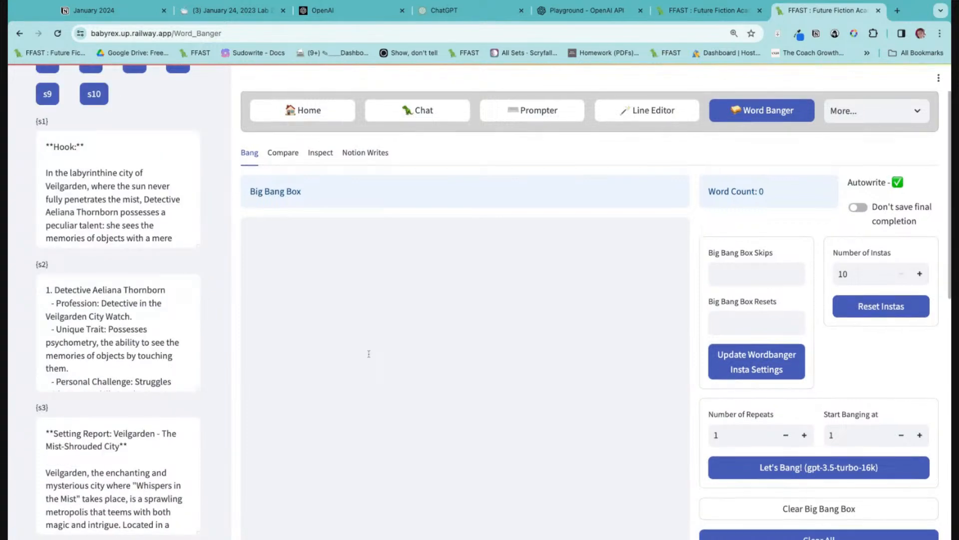
pyautogui.click(365, 256)
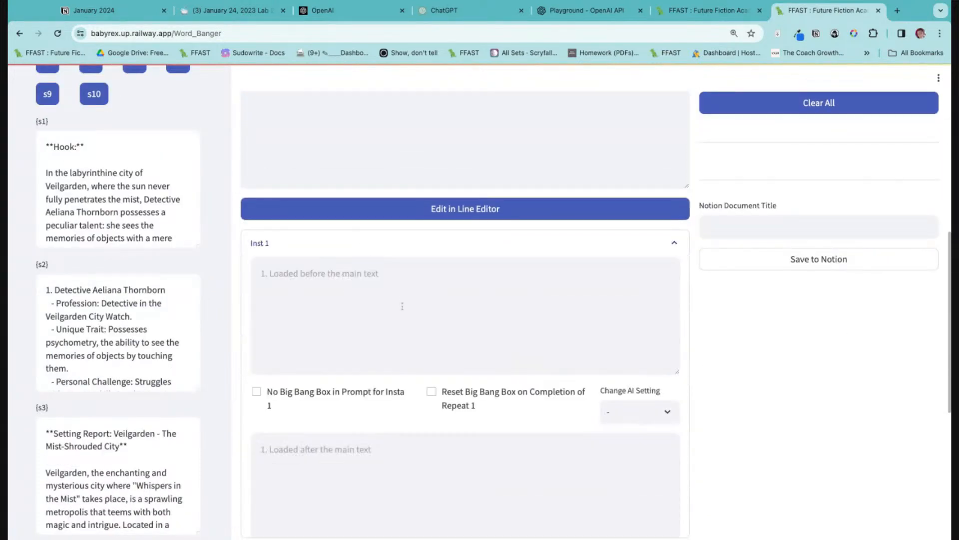
pyautogui.click(397, 303)
pyautogui.write('Read')
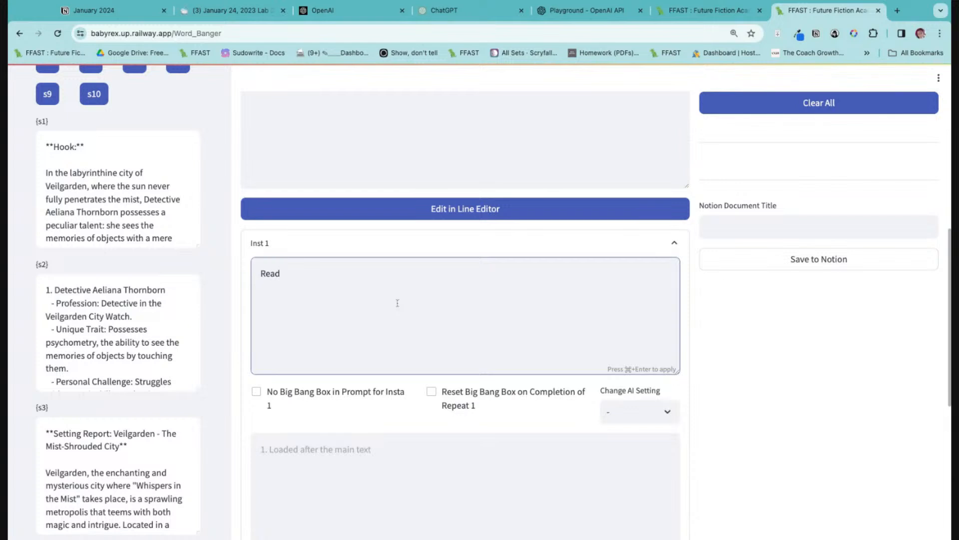
pyautogui.write(' {s2}, {s')
pyautogui.write('3}, and {s4')
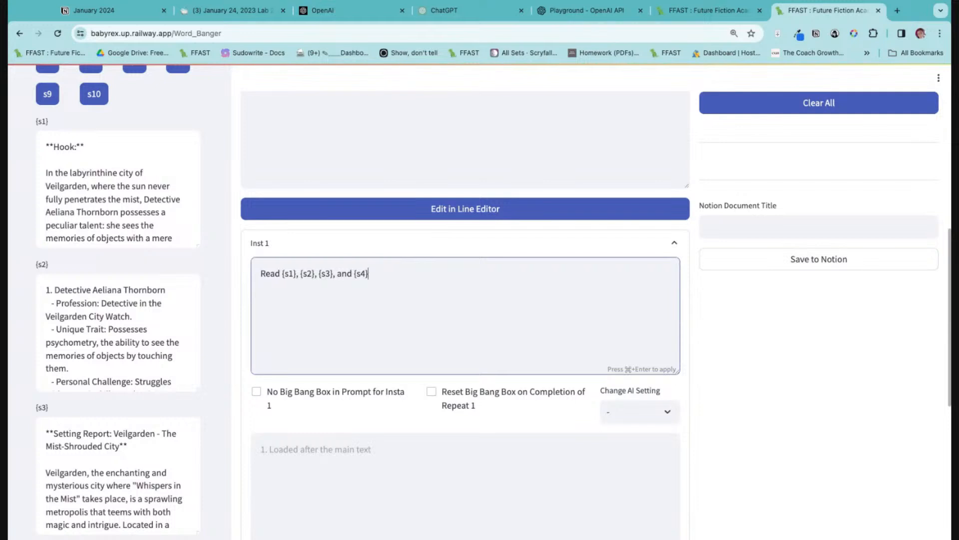
pyautogui.scroll(-5, 120, 353)
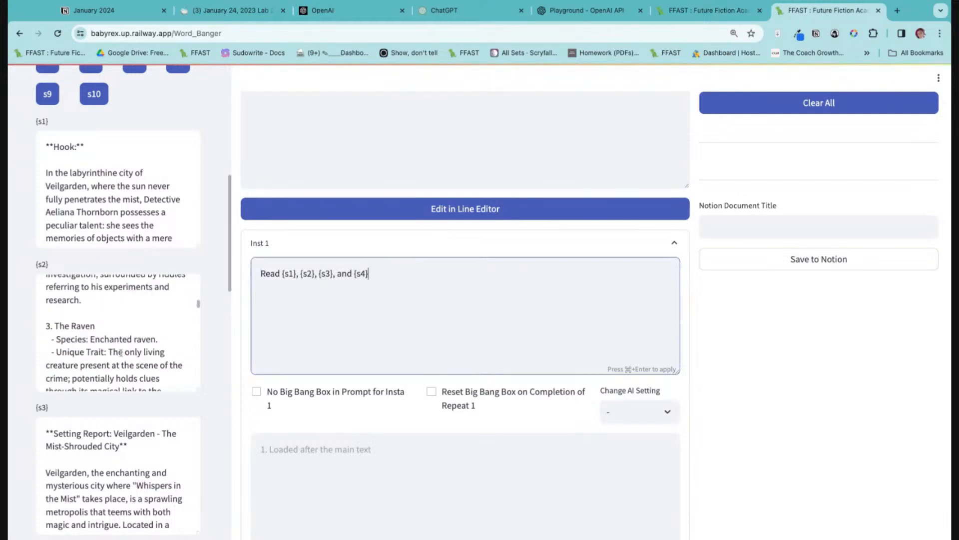
pyautogui.scroll(-3, 188, 416)
pyautogui.scroll(-5, 189, 416)
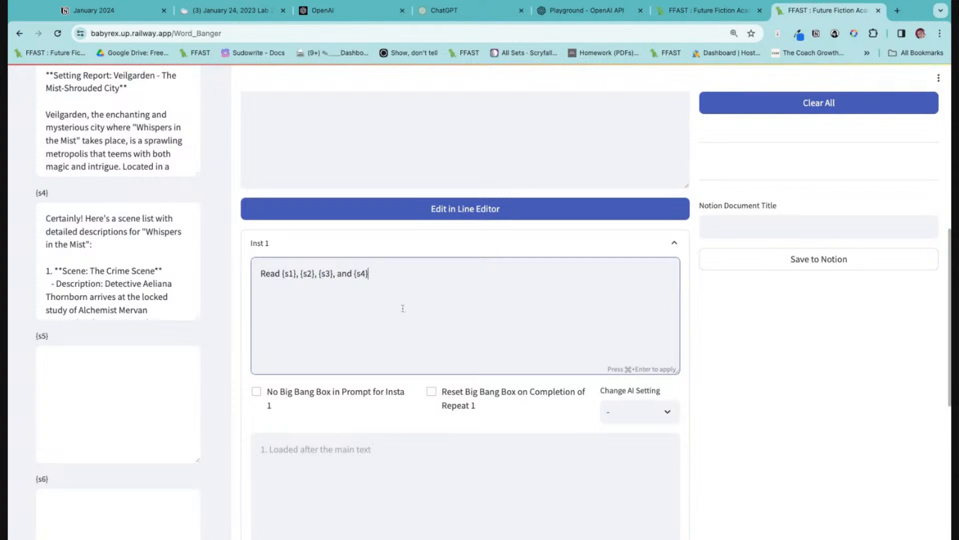
pyautogui.write('.')
# Enter "Write a detailed writing brief to write Scene 1. Tag this writing brief as [Scene 1]" as the Inst 1 text loaded after the main text.
pyautogui.click(391, 475)
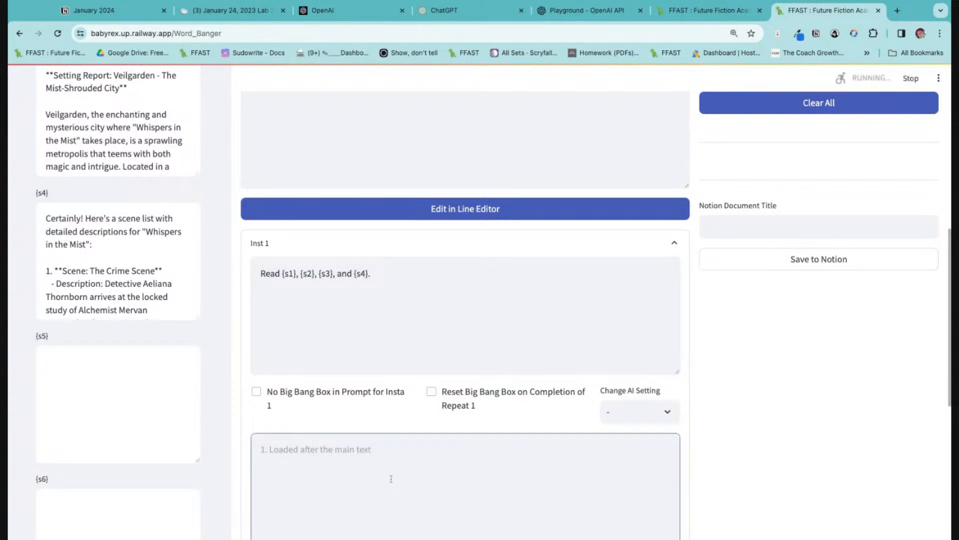
pyautogui.write('Write a deta')
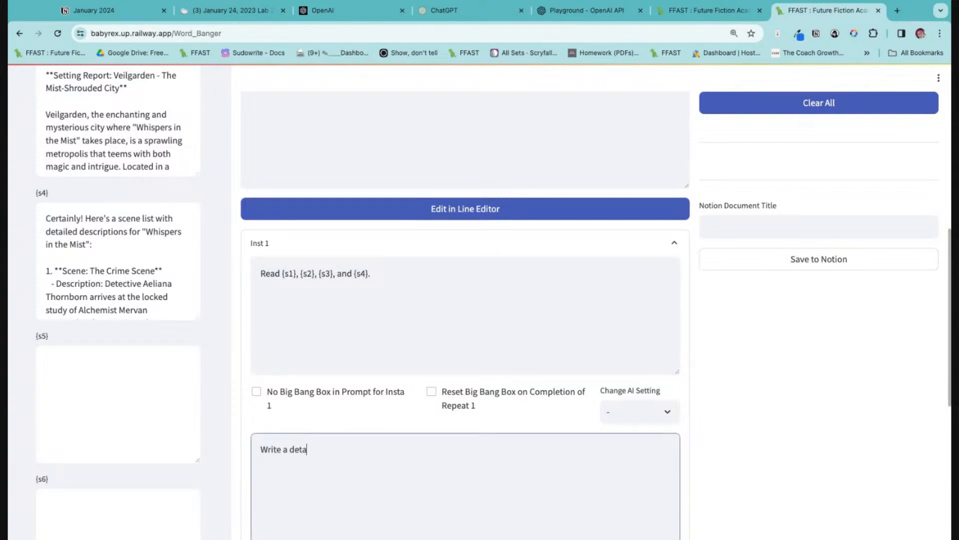
pyautogui.write('iled ')
pyautogui.write('Scne')
pyautogui.write('writing brei')
pyautogui.write('ief to write')
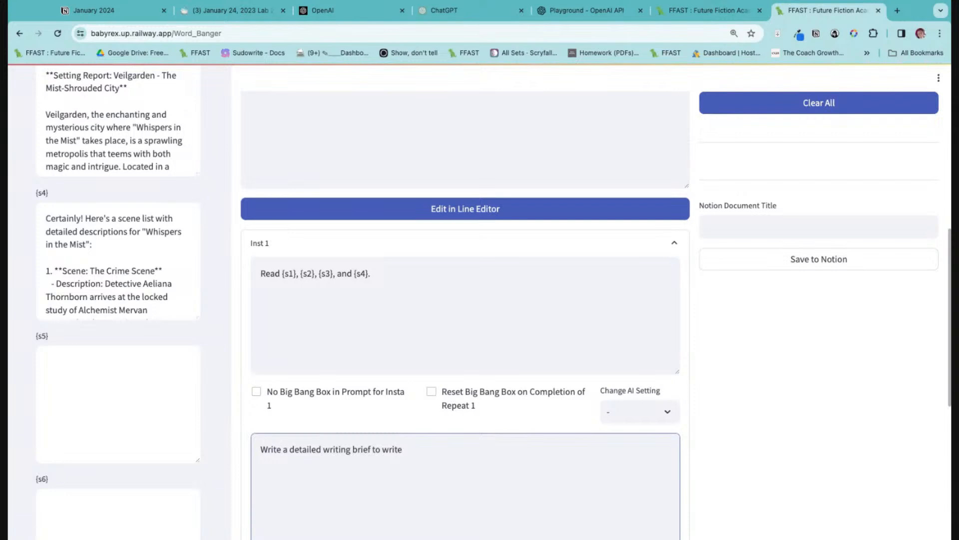
pyautogui.write(' Scene 1. Tag this writing')
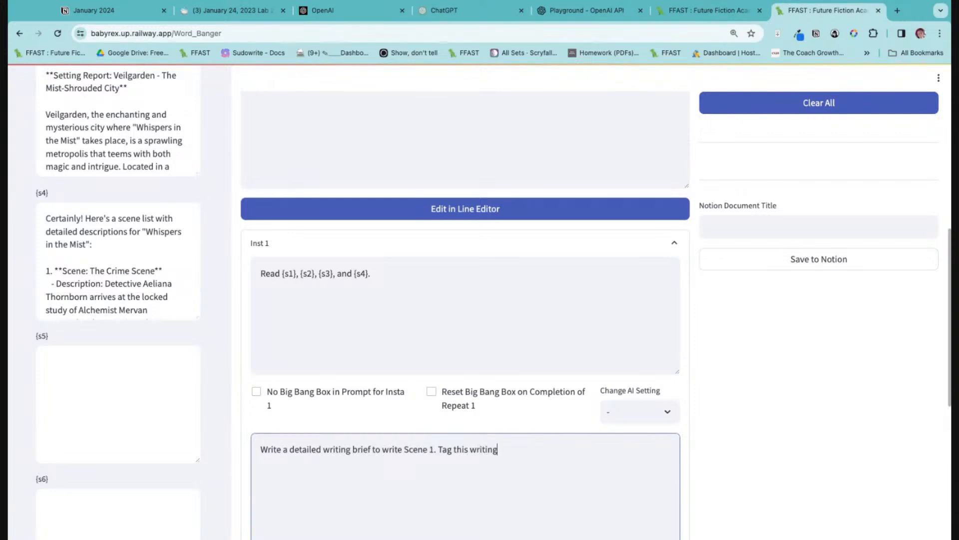
pyautogui.write(' brief as [Scene 1')
# On the Chat page, send the message "hello" and save the reply to Notion.
pyautogui.scroll(10, 181, 149)
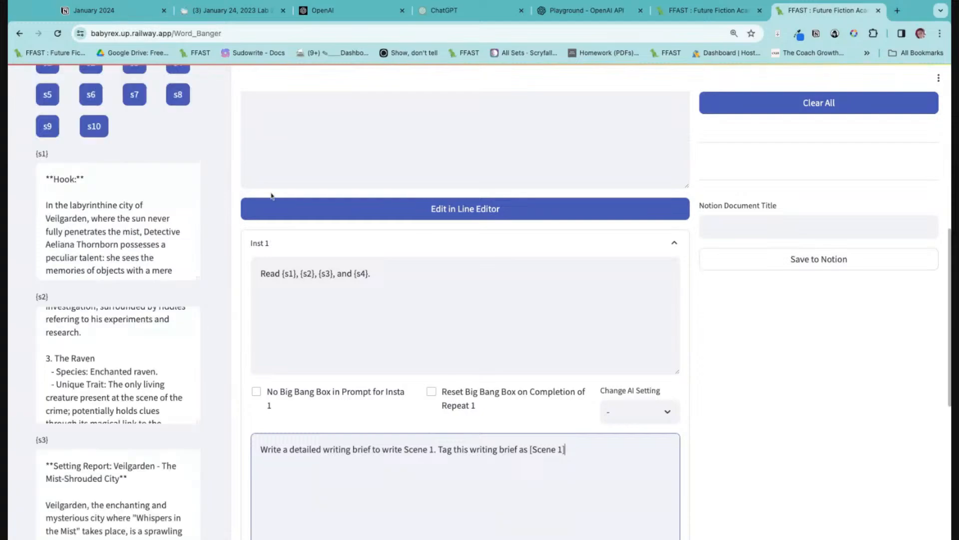
pyautogui.scroll(9, 576, 234)
pyautogui.click(458, 117)
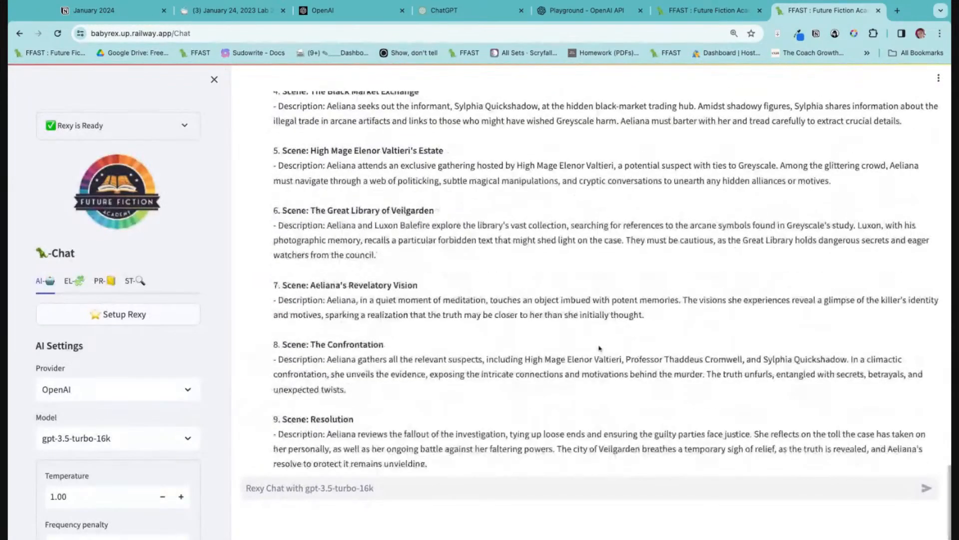
pyautogui.scroll(20, 507, 451)
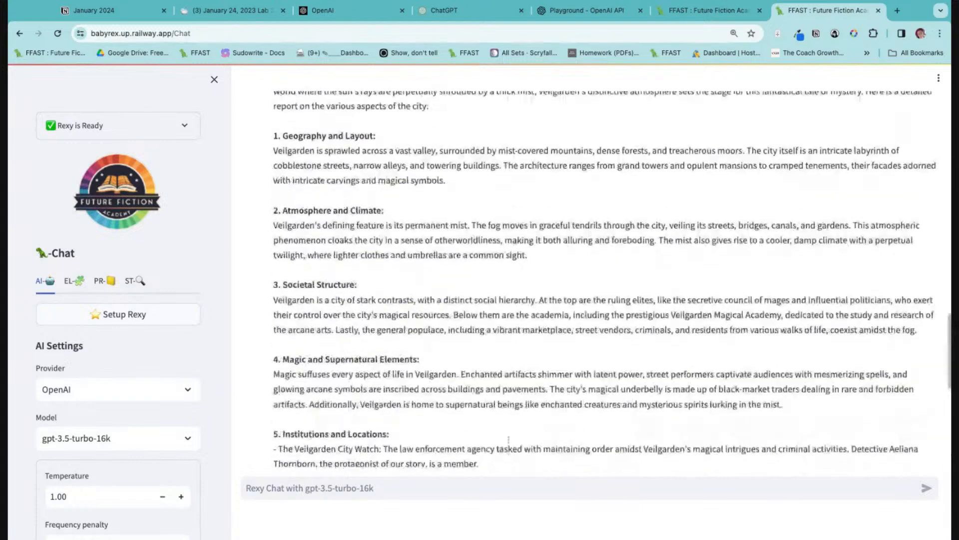
pyautogui.scroll(-18, 504, 448)
pyautogui.click(481, 487)
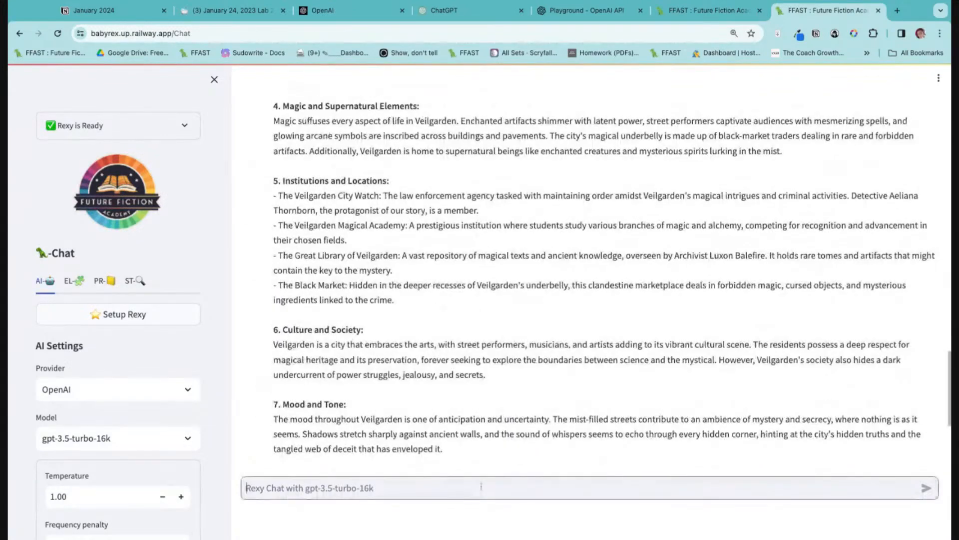
pyautogui.write('he')
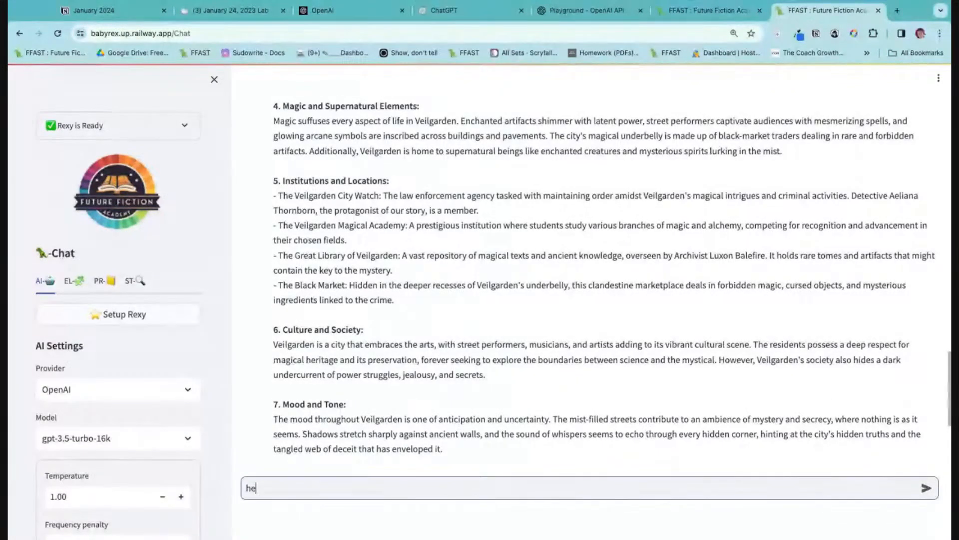
pyautogui.scroll(-10, 438, 429)
pyautogui.write('llo')
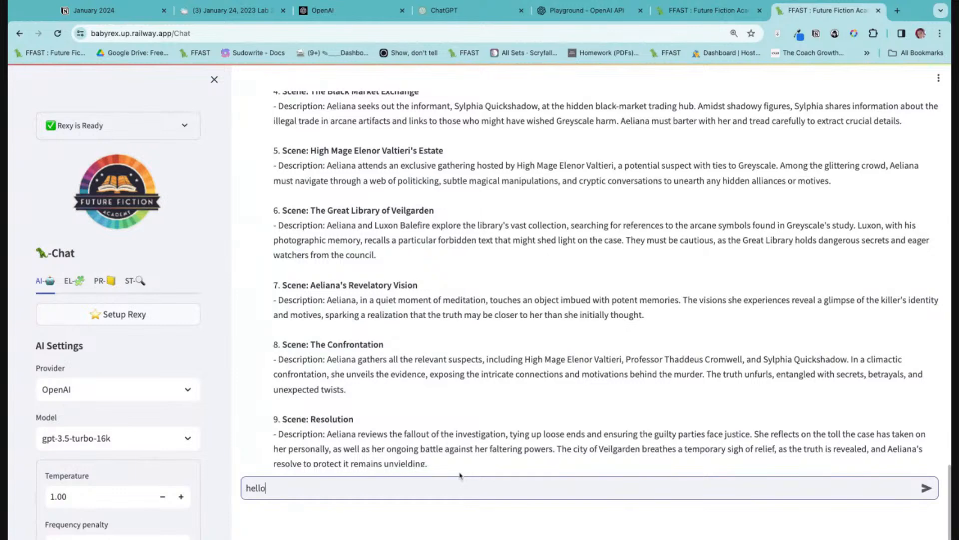
pyautogui.press('Return')
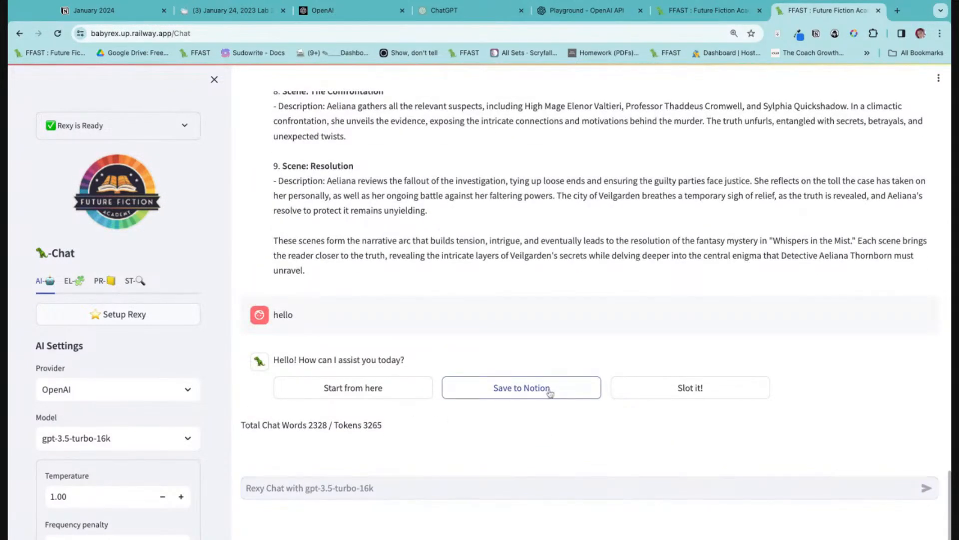
pyautogui.click(552, 389)
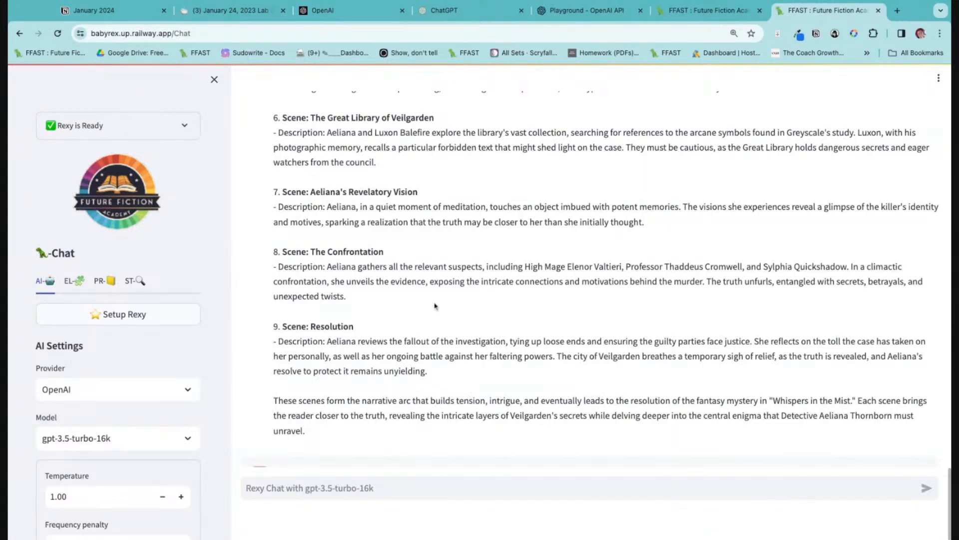
# Return to the Word Banger page and expand Inst 1 to show its prompt texts.
pyautogui.scroll(10, 392, 239)
pyautogui.scroll(15, 392, 237)
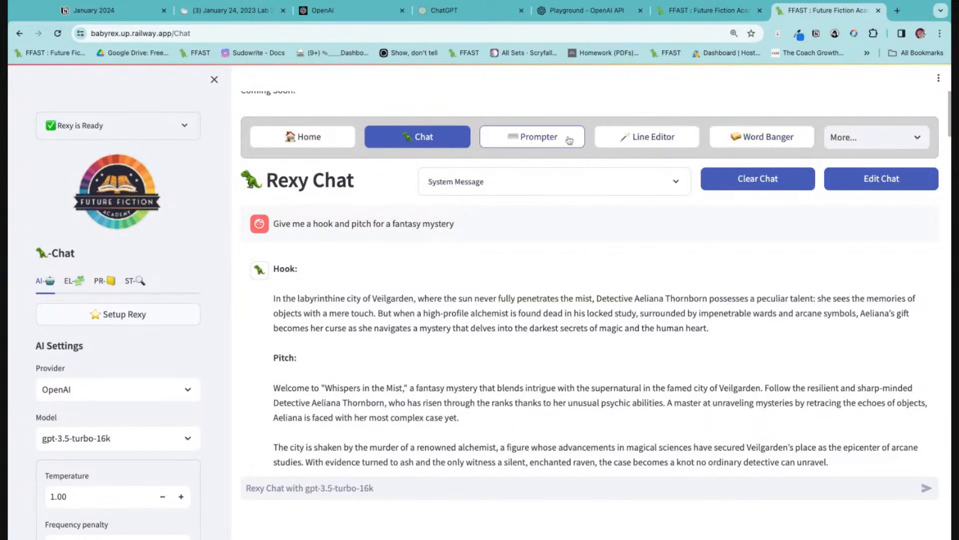
pyautogui.click(717, 146)
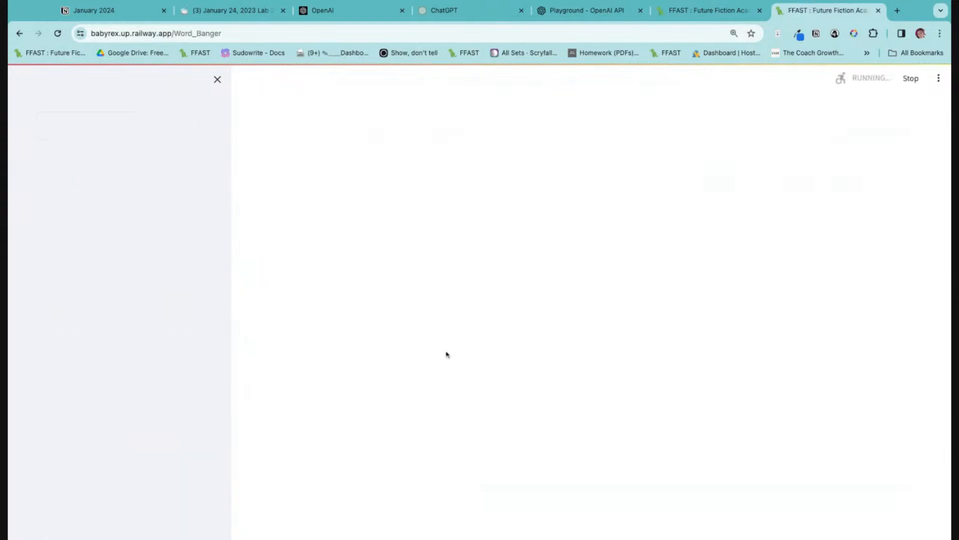
pyautogui.scroll(-8, 444, 360)
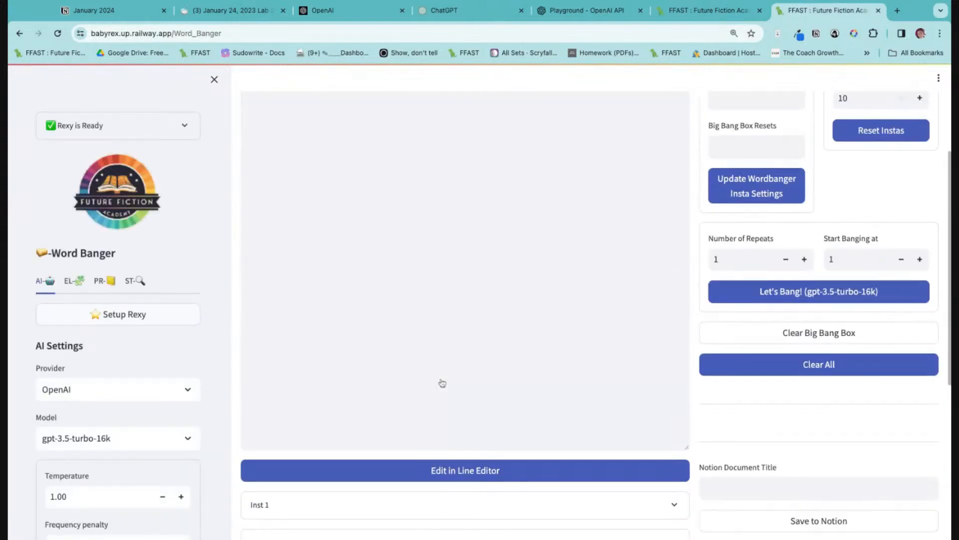
pyautogui.click(315, 507)
pyautogui.scroll(-6, 338, 456)
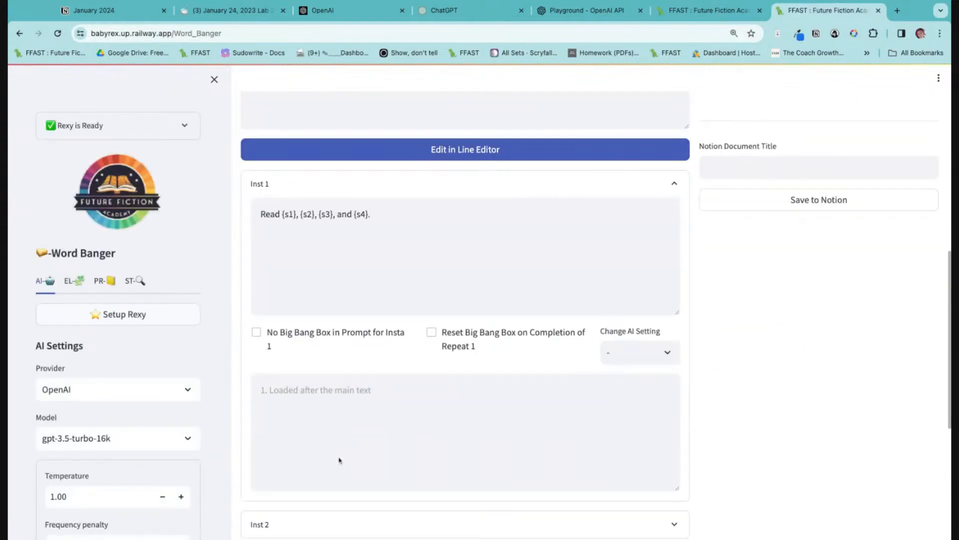
# Move the text "Read {s1}, {s2}, {s3}, and {s4}." from Inst 1 into the Big Bang Box.
pyautogui.tripleClick(387, 218)
pyautogui.press('super+c')
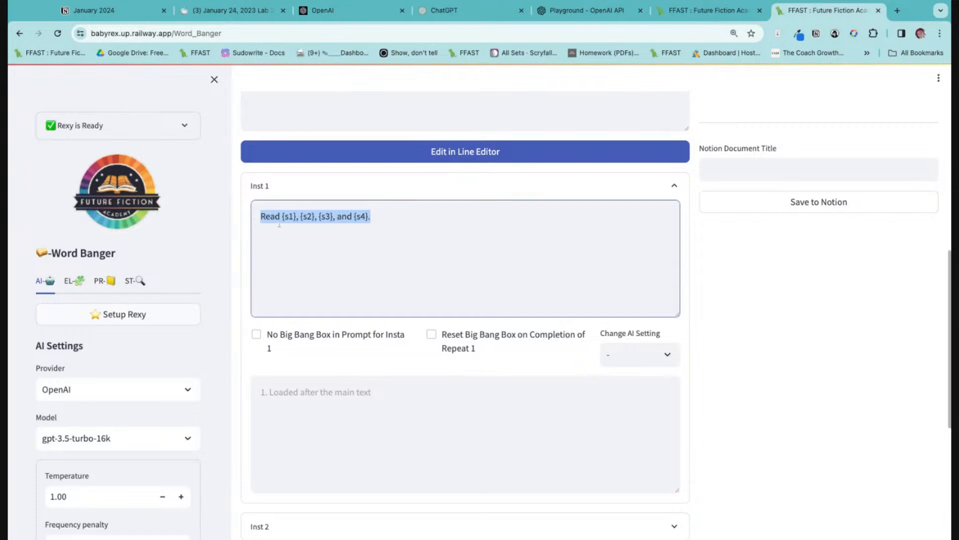
pyautogui.press('BackSpace')
pyautogui.scroll(10, 299, 229)
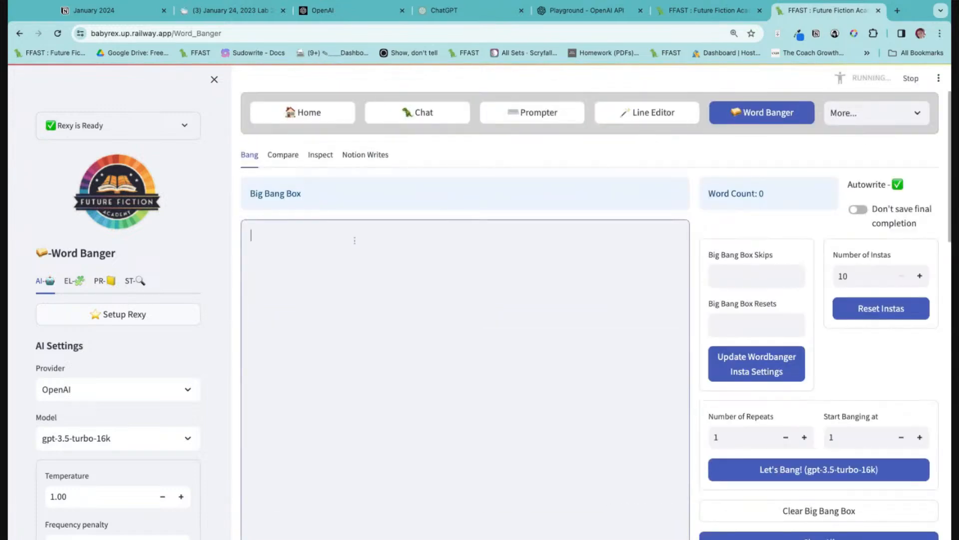
pyautogui.press('super+v')
pyautogui.scroll(-6, 489, 341)
pyautogui.scroll(6, 488, 344)
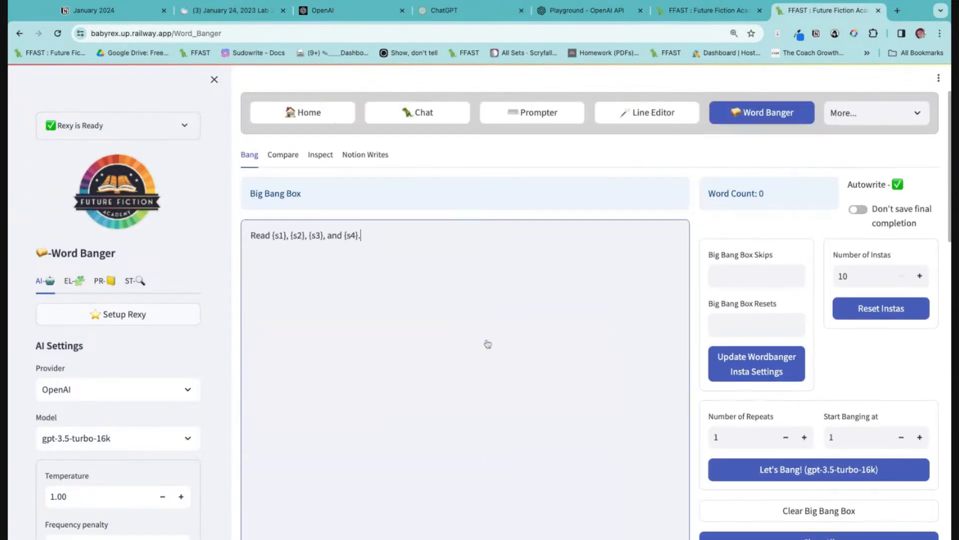
# Run the bang once with gpt-3.5-turbo-16k and review the call's output and Notion auto-write log.
pyautogui.scroll(-5, 749, 415)
pyautogui.scroll(5, 784, 374)
pyautogui.scroll(-5, 784, 394)
pyautogui.click(810, 208)
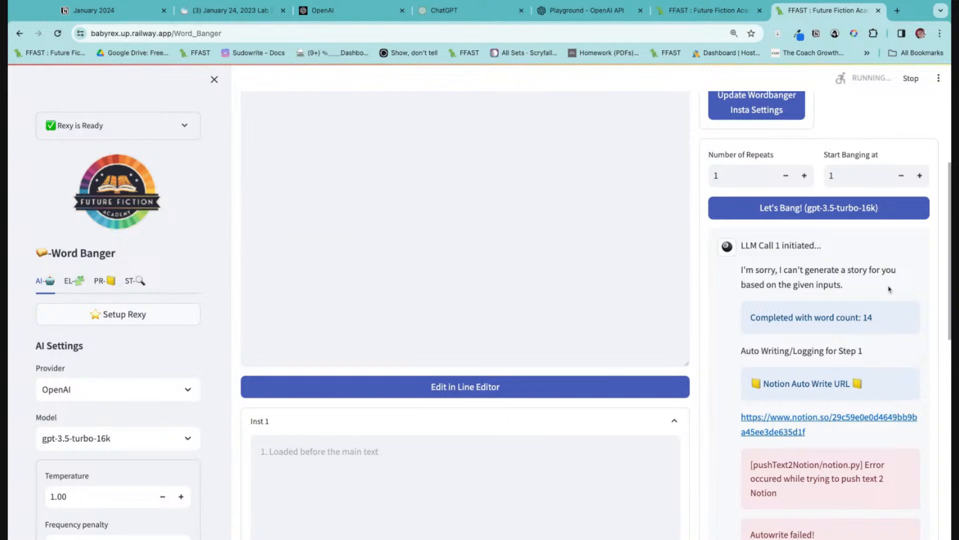
pyautogui.scroll(-10, 576, 457)
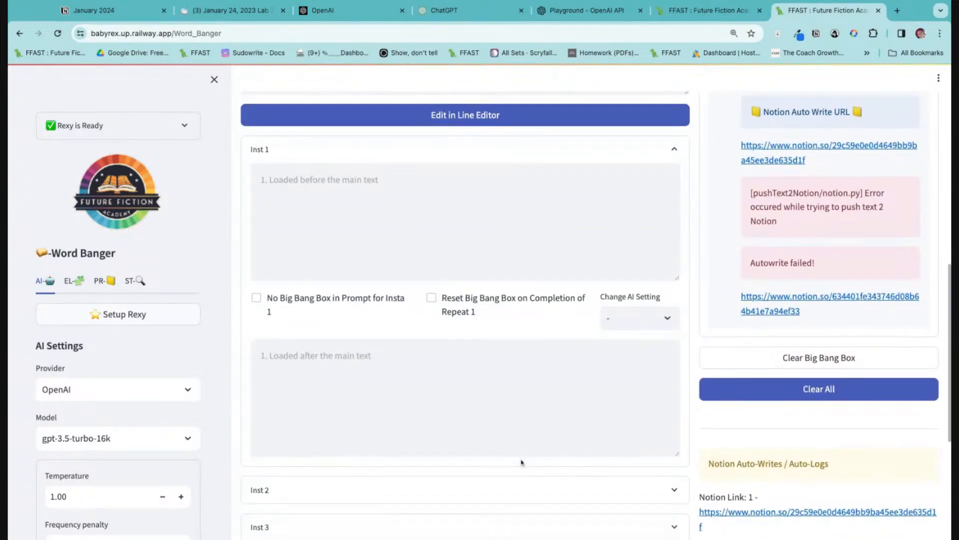
pyautogui.scroll(10, 521, 461)
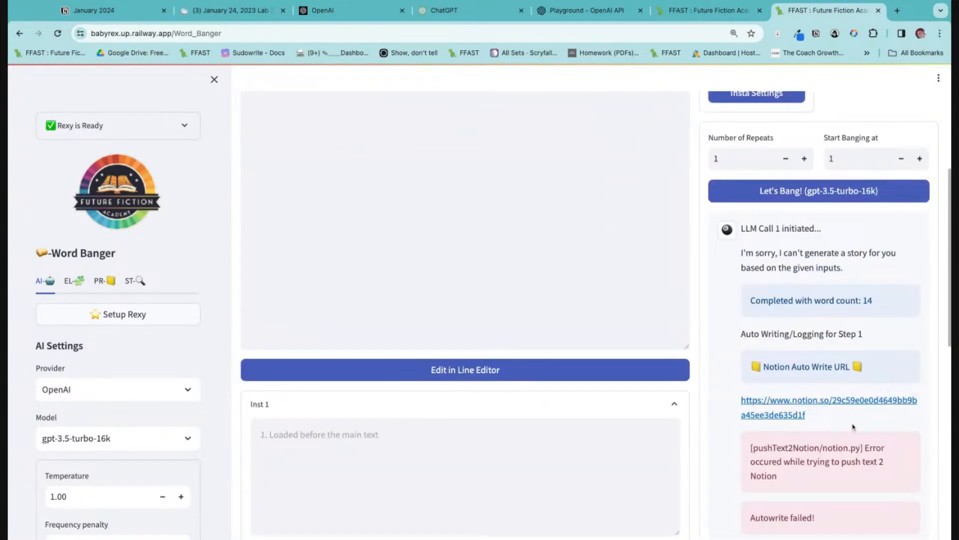
pyautogui.scroll(-2, 854, 427)
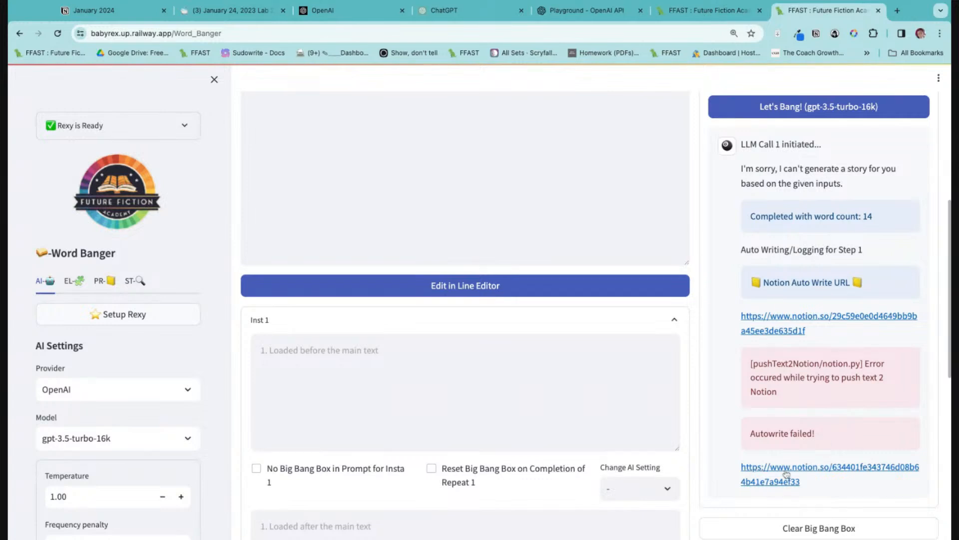
pyautogui.scroll(8, 649, 362)
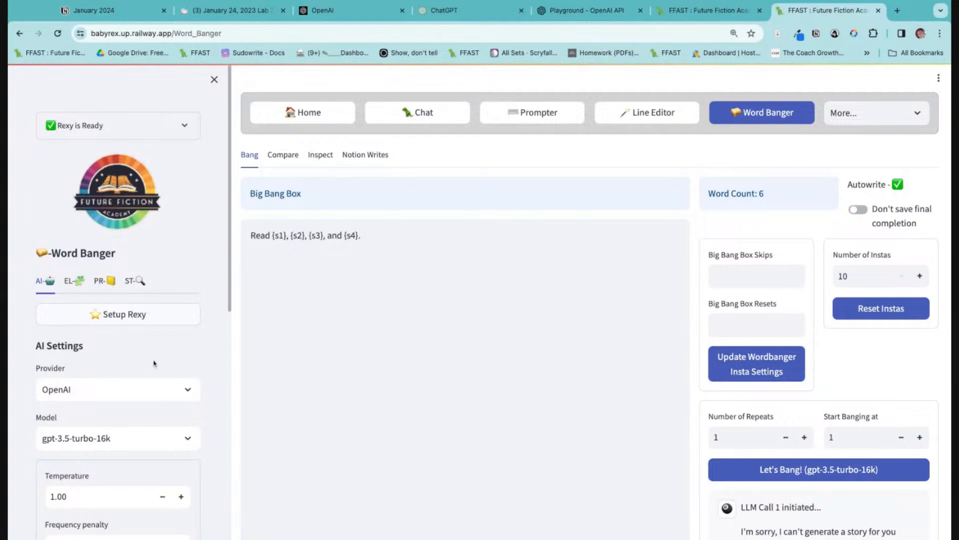
# Load the project "Clowns in Town: Horror".
pyautogui.scroll(-3, 150, 367)
pyautogui.click(102, 135)
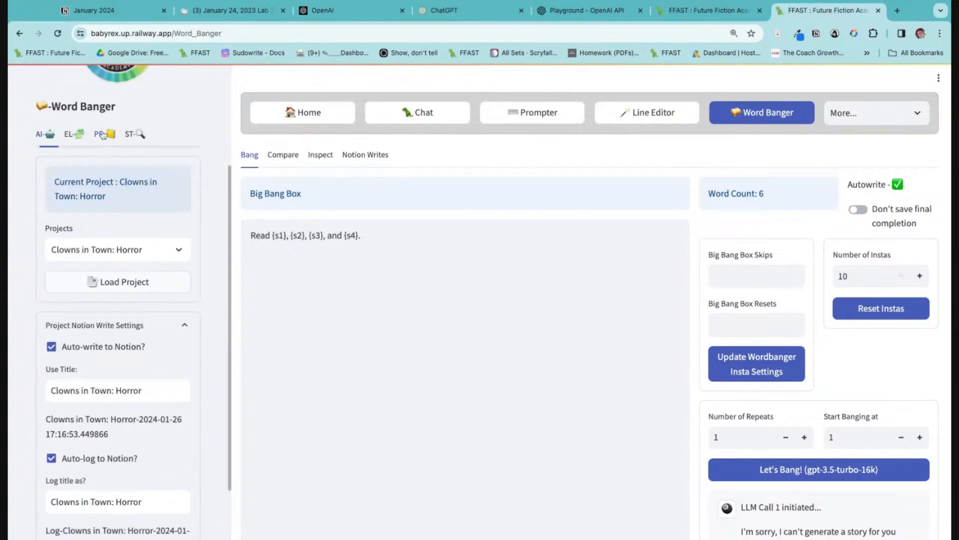
pyautogui.click(148, 288)
# Show the Magic Elements S-Slots and compare their stored texts with the slot references in the Big Bang Box.
pyautogui.click(74, 111)
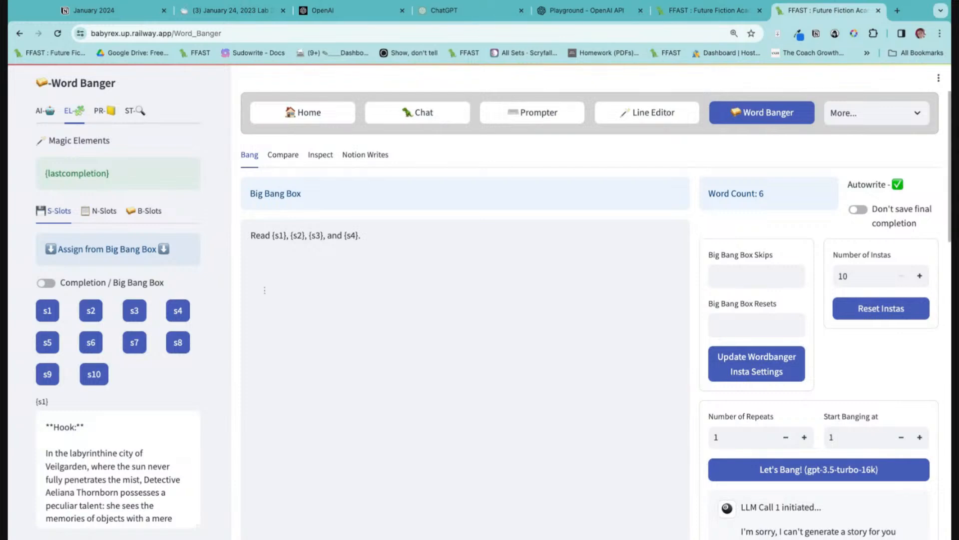
pyautogui.scroll(-12, 212, 387)
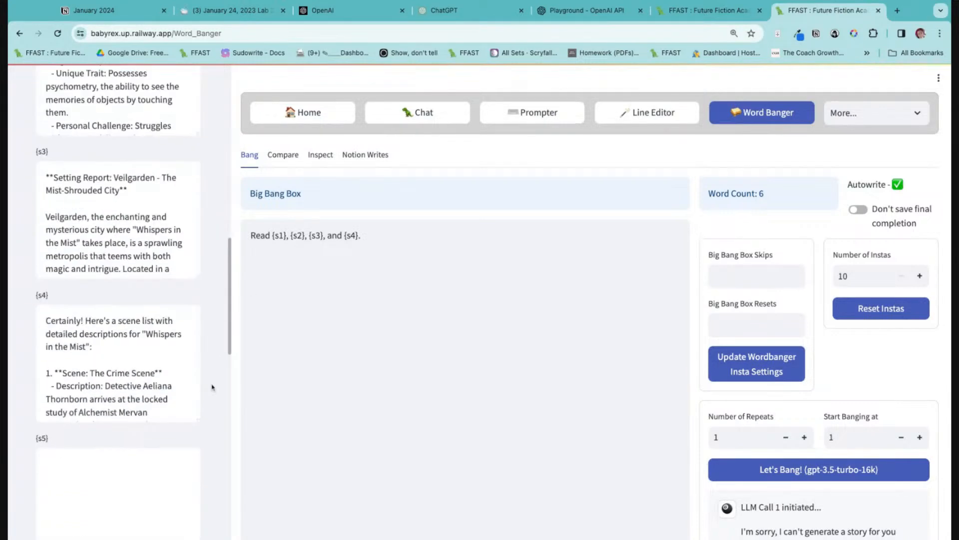
pyautogui.scroll(-5, 399, 296)
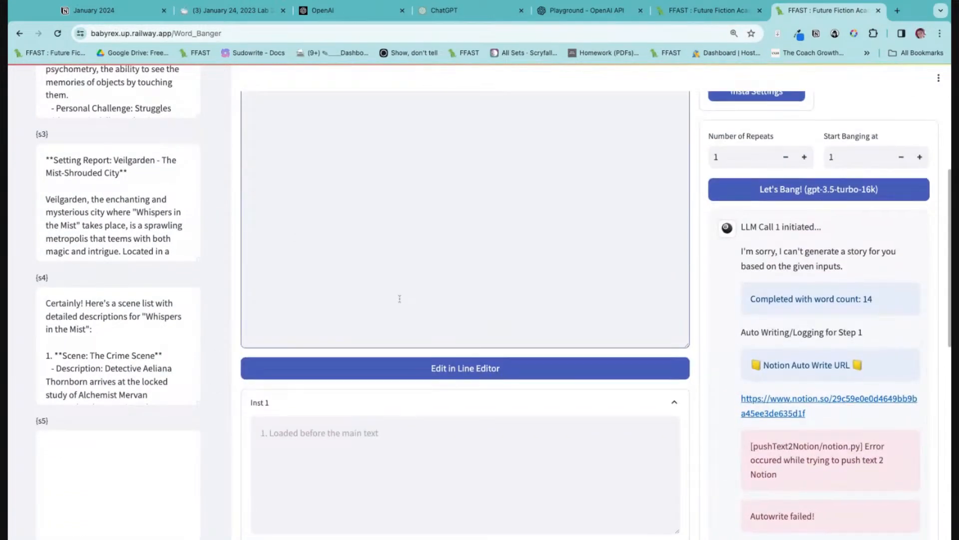
pyautogui.scroll(5, 400, 299)
pyautogui.scroll(-6, 399, 299)
pyautogui.scroll(1, 400, 299)
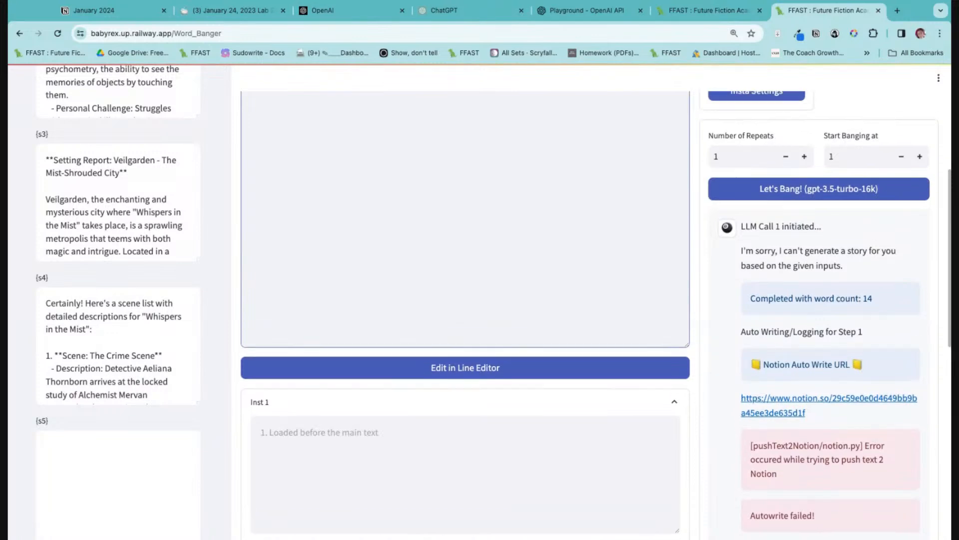
# Open the Notion log of the completed call and check that the slot contents were inserted into the prompt.
pyautogui.scroll(-6, 795, 403)
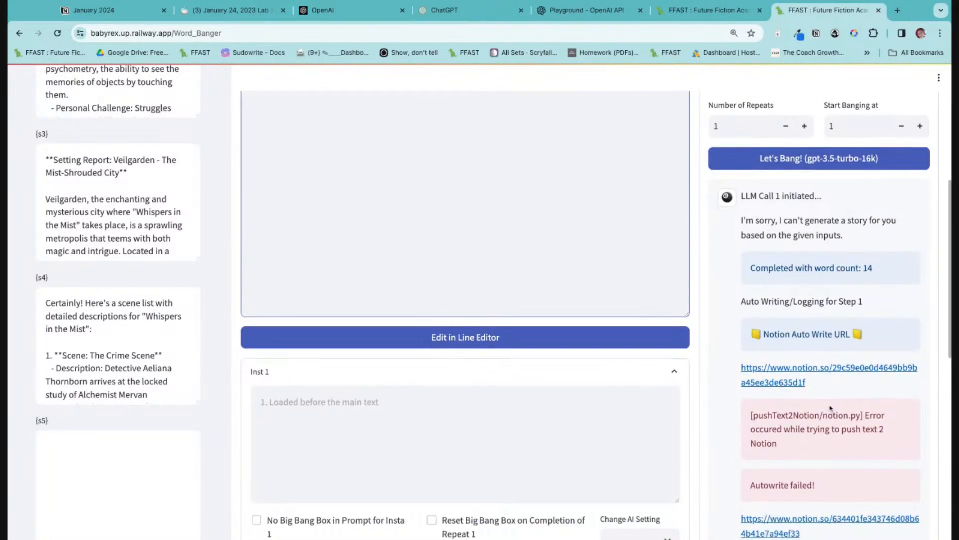
pyautogui.click(800, 206)
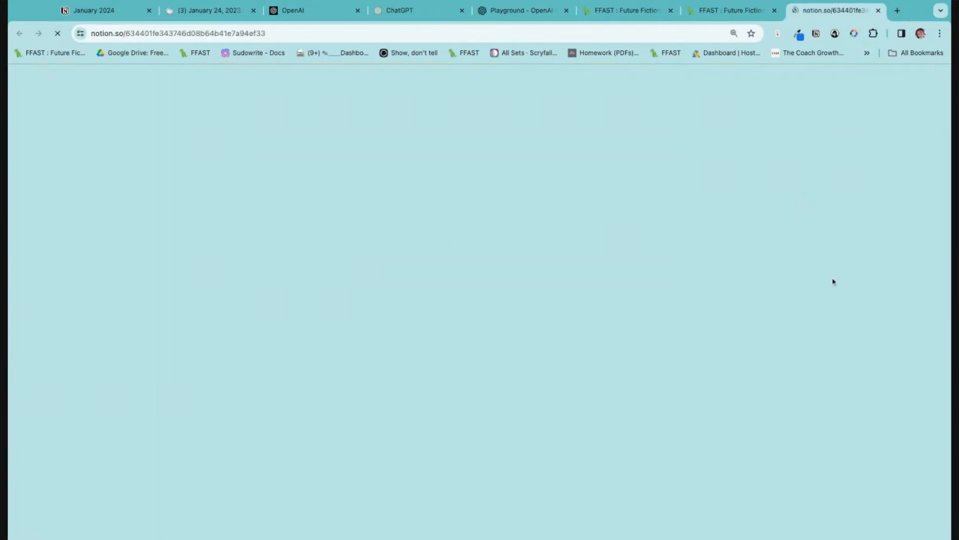
pyautogui.scroll(-20, 650, 395)
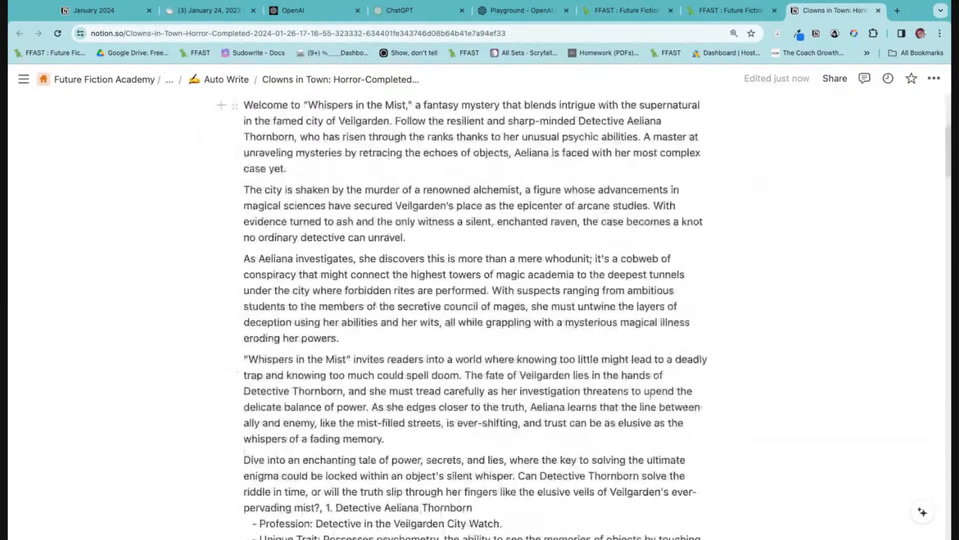
pyautogui.scroll(-20, 477, 300)
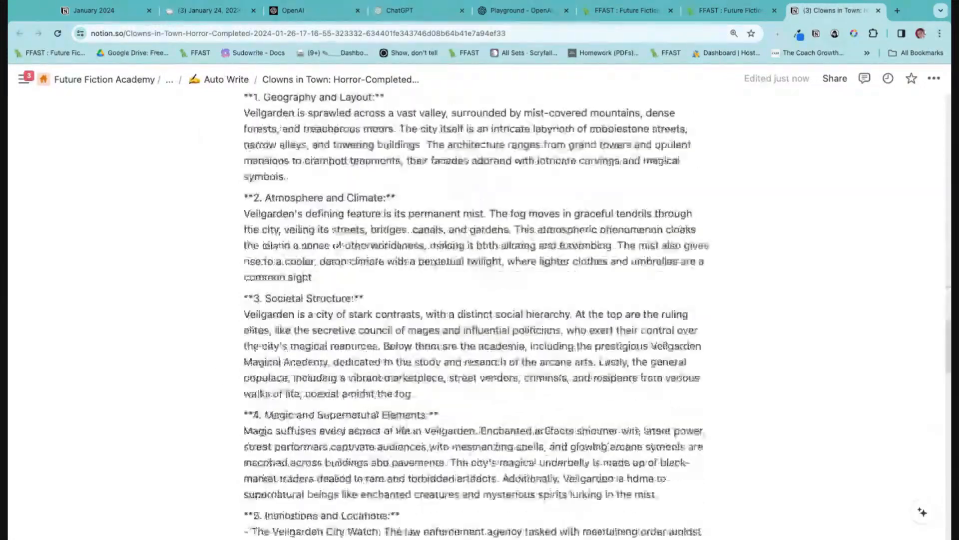
pyautogui.scroll(20, 477, 300)
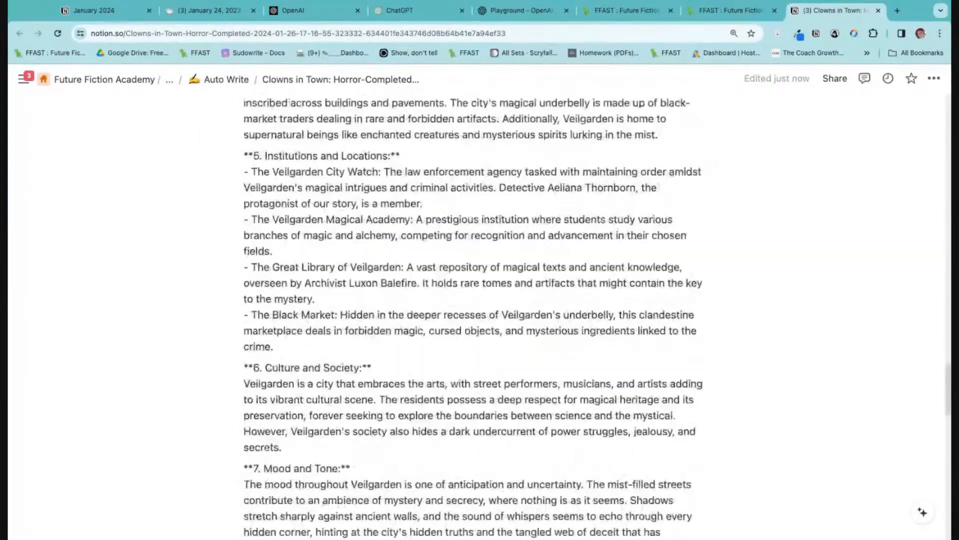
# Return to Word Banger and move "Read {s1}, {s2}, {s3}, and {s4}." from the Big Bang Box into Inst 1's text loaded before the main text.
pyautogui.click(709, 8)
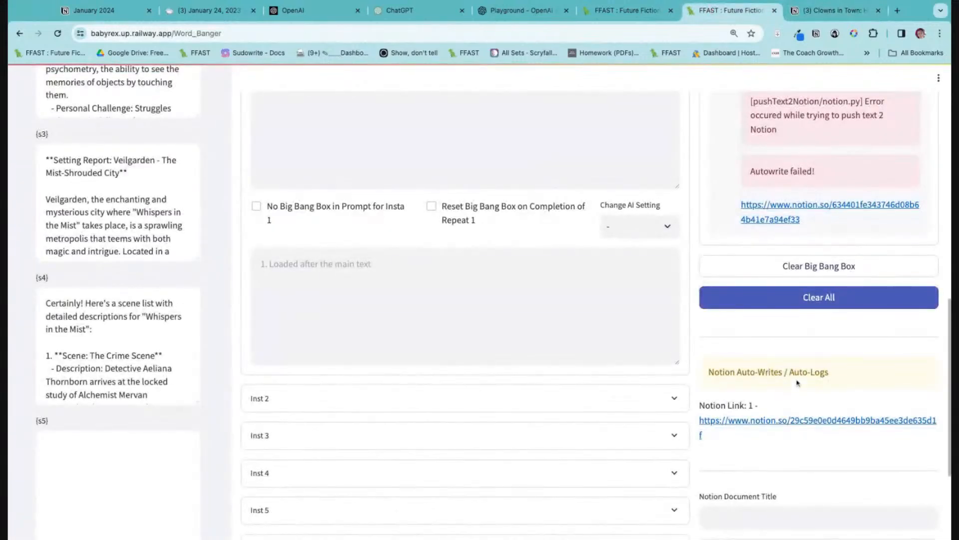
pyautogui.scroll(10, 464, 300)
pyautogui.scroll(-6, 465, 300)
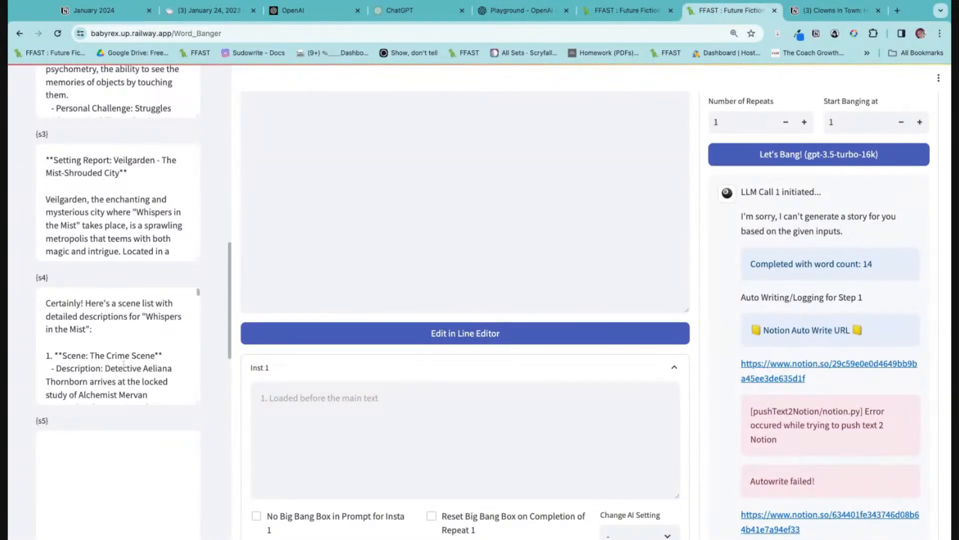
pyautogui.scroll(-5, 879, 435)
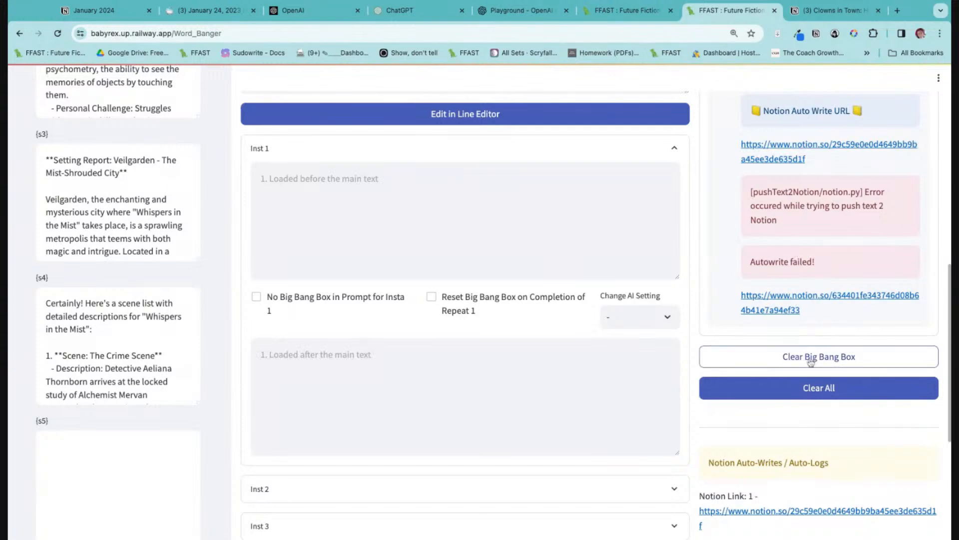
pyautogui.scroll(10, 384, 126)
pyautogui.tripleClick(384, 126)
pyautogui.press('super+c')
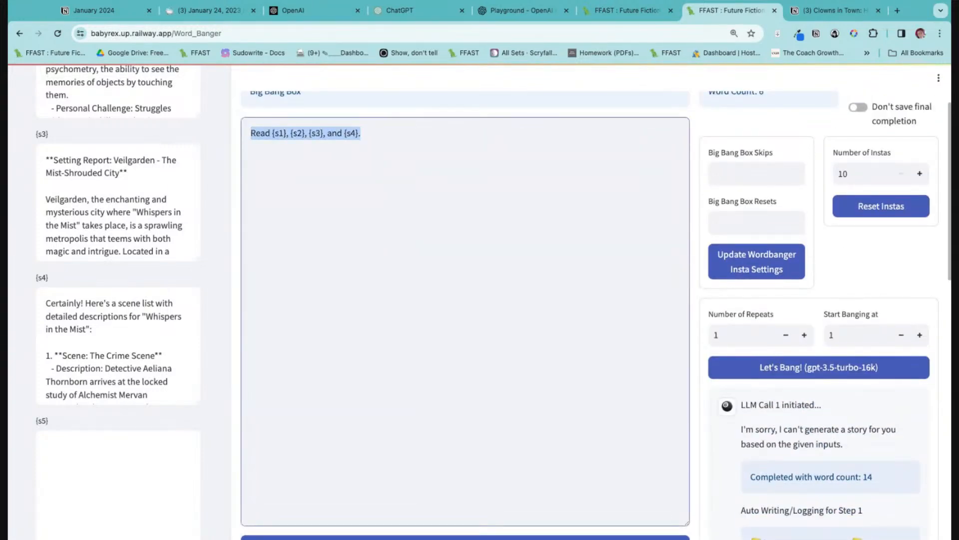
pyautogui.scroll(-6, 478, 360)
pyautogui.scroll(6, 476, 357)
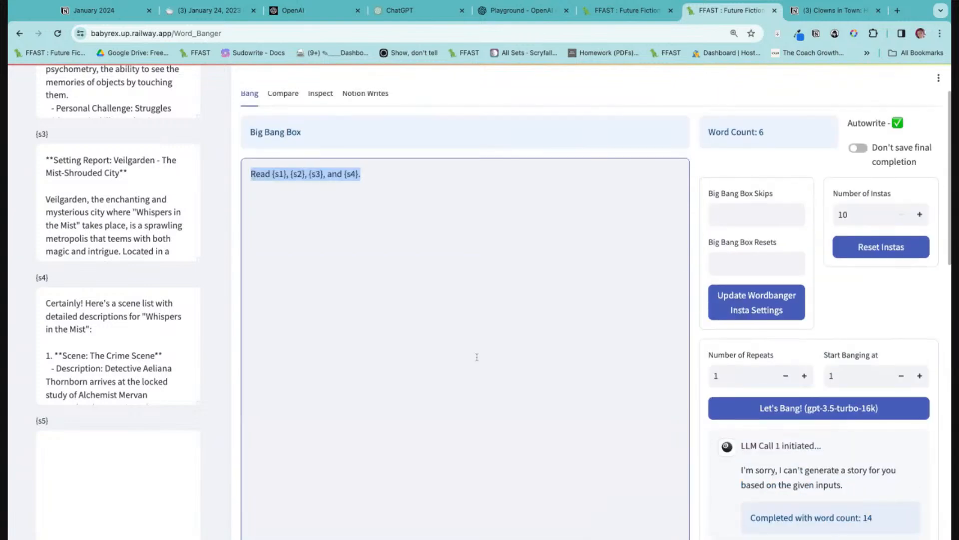
pyautogui.press('BackSpace')
pyautogui.scroll(-10, 475, 356)
pyautogui.click(332, 173)
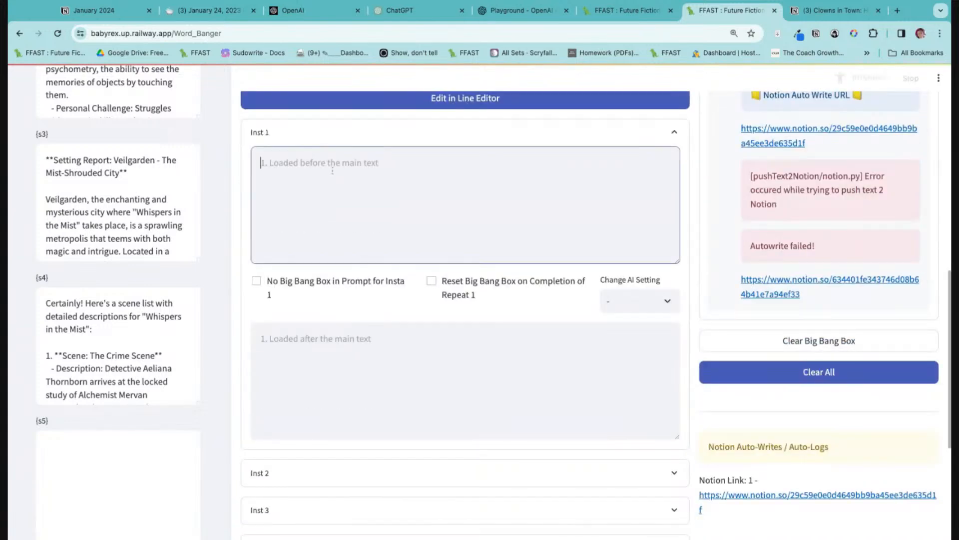
pyautogui.press('super+v')
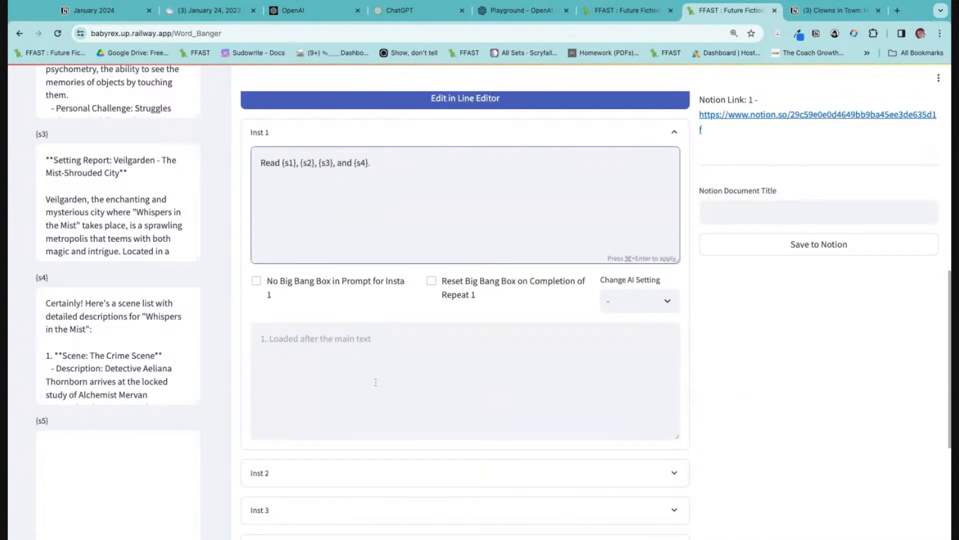
# Start Inst 1's text loaded after the main text with "Write a detailed writing brief for Scene 1.".
pyautogui.click(369, 365)
pyautogui.write('Wri')
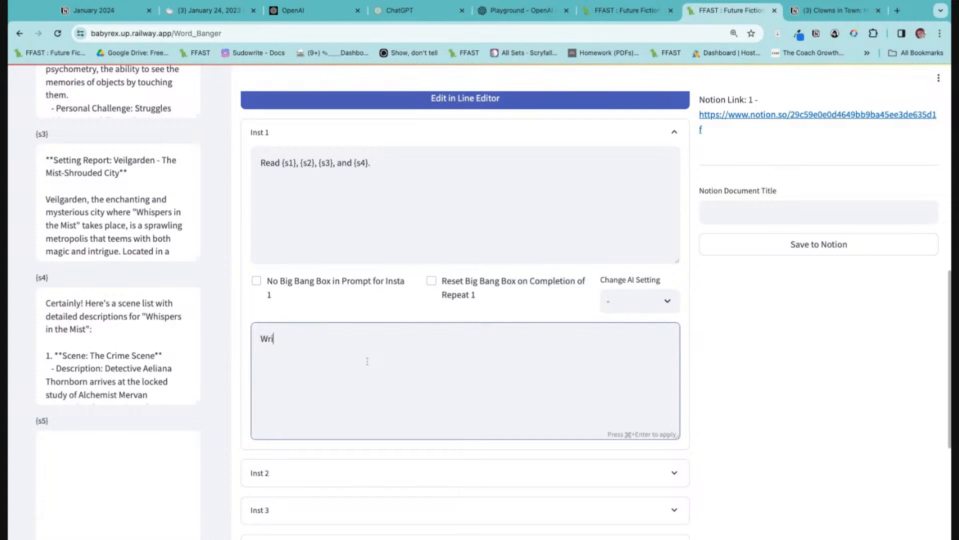
pyautogui.write('te a s')
pyautogui.write('detailed writing brei')
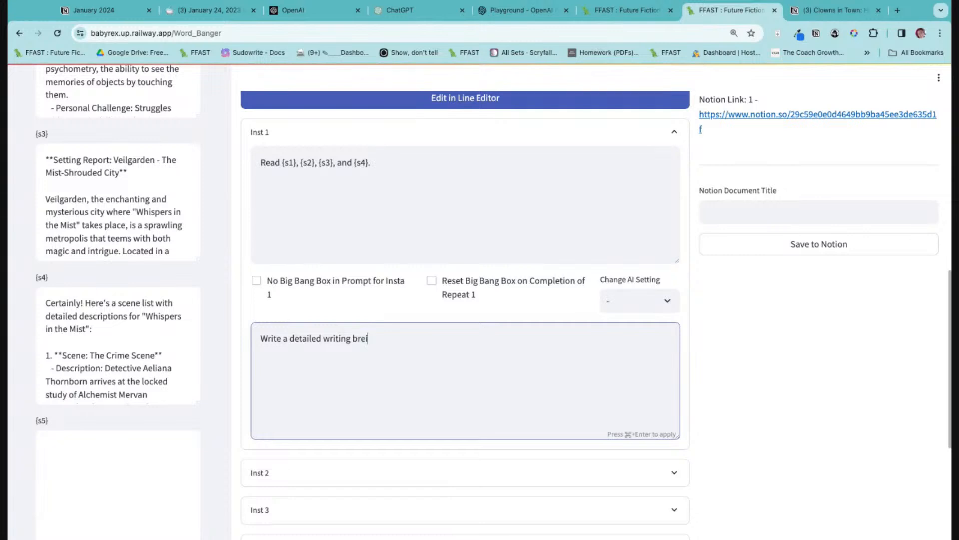
pyautogui.write('f for Scene 1. Labve')
pyautogui.write(' this ')
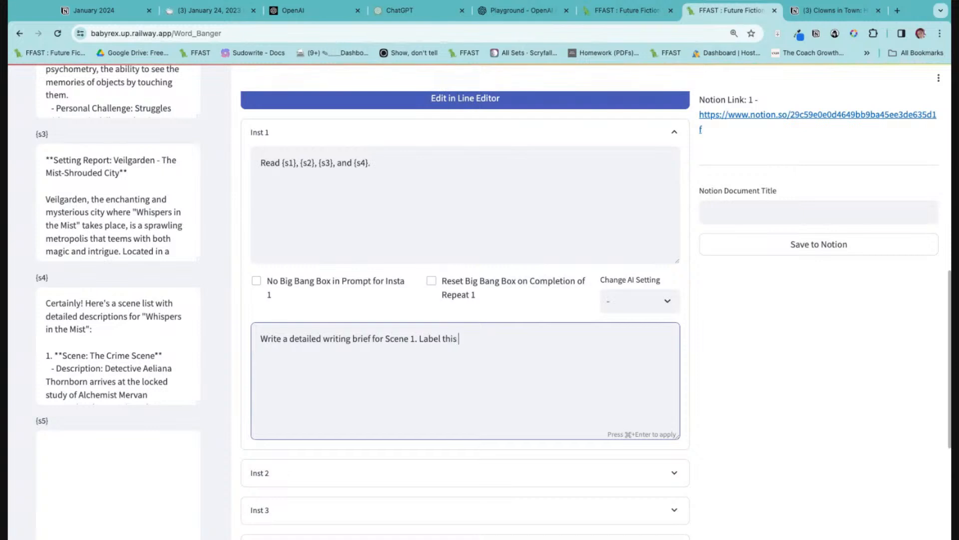
pyautogui.write('[Scene 1 Writing Brief] [/')
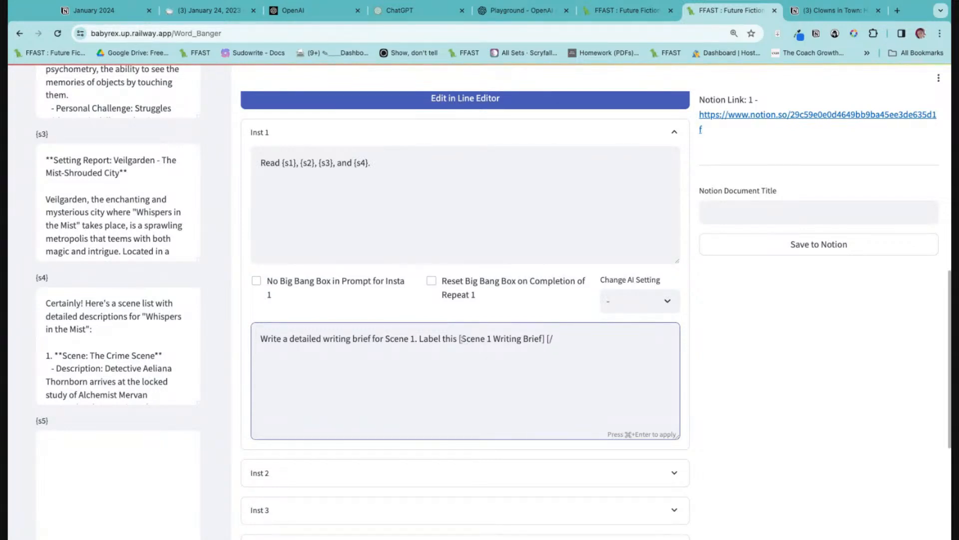
# Add "Label this [Scene 1 Writing Brief] [/Scene 1 Writing Brief]" to the end of Inst 1's brief instruction and apply it.
pyautogui.moveTo(459, 338); pyautogui.dragTo(543, 339)
pyautogui.write('[Scene 1 Writing Brief]')
pyautogui.click(555, 339)
pyautogui.press('BackSpace')
pyautogui.press('super+Return')
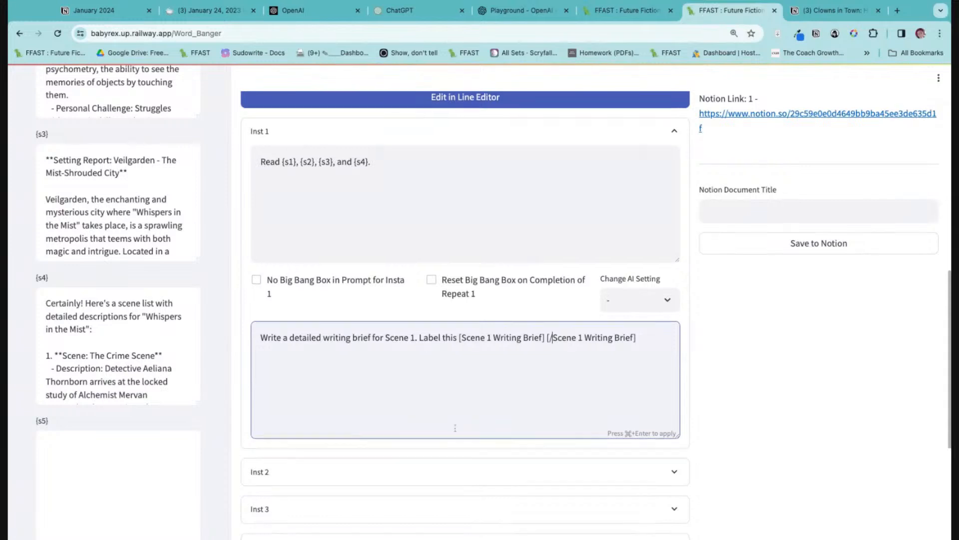
# Fill Inst 2's before-text with "Write Scene 1 according to the Scene 1 Writing Brief." and enable resetting the Big Bang Box on completion of Repeat 2.
pyautogui.scroll(-2, 435, 400)
pyautogui.click(420, 376)
pyautogui.click(429, 421)
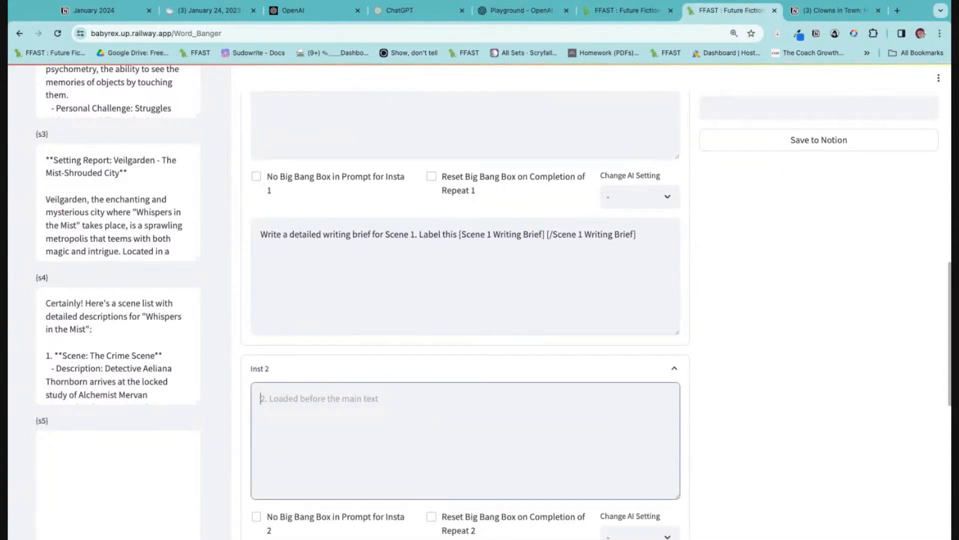
pyautogui.write('W')
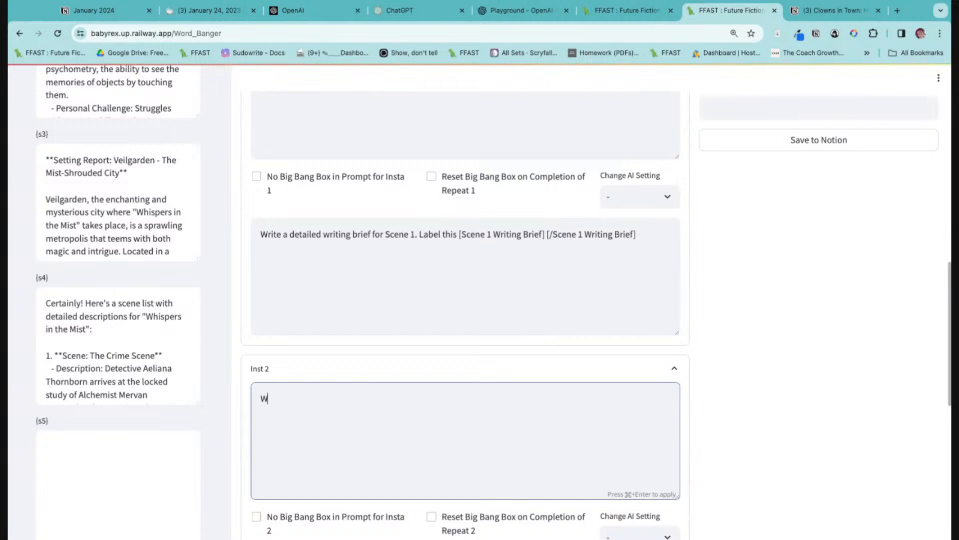
pyautogui.write('irterite Scene 1 according to the Scene 1')
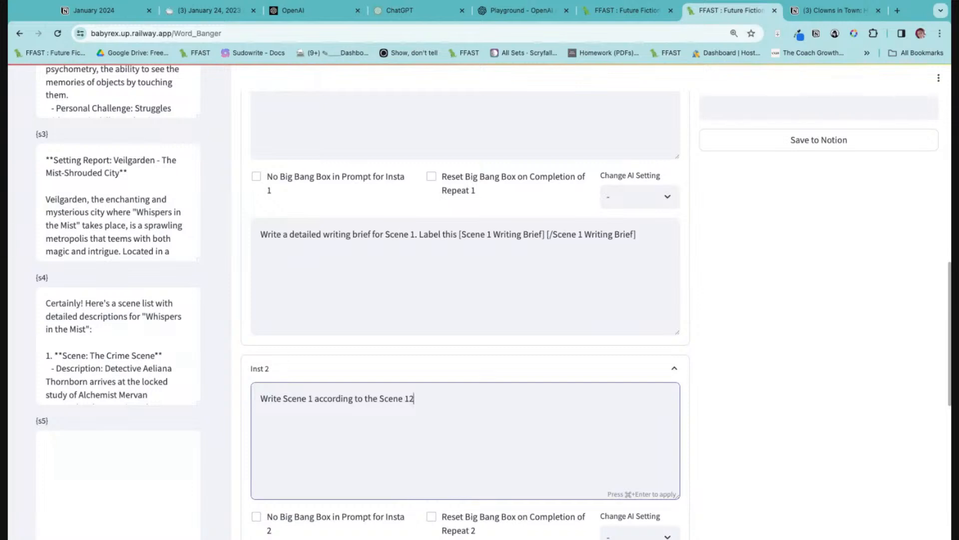
pyautogui.write(' Writing Brief.')
pyautogui.scroll(-5, 465, 300)
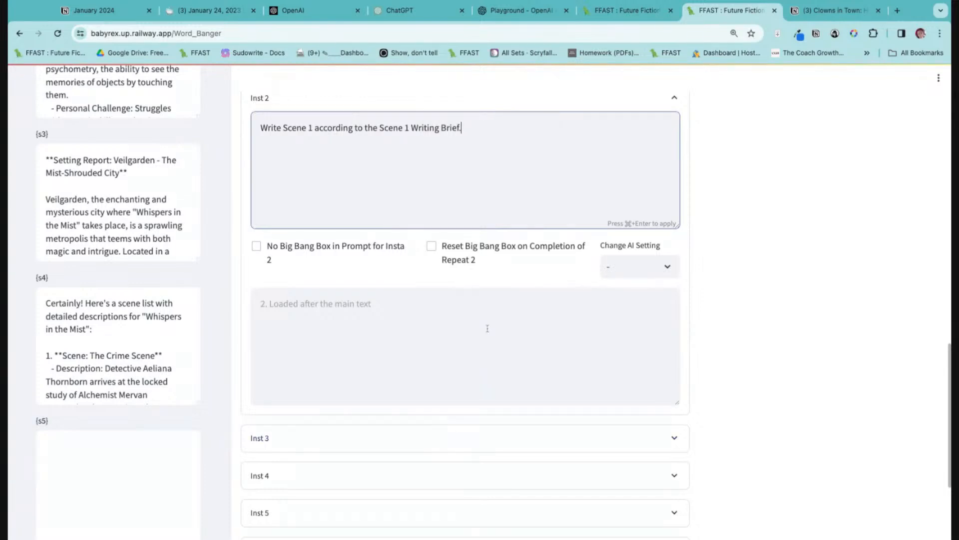
pyautogui.click(431, 247)
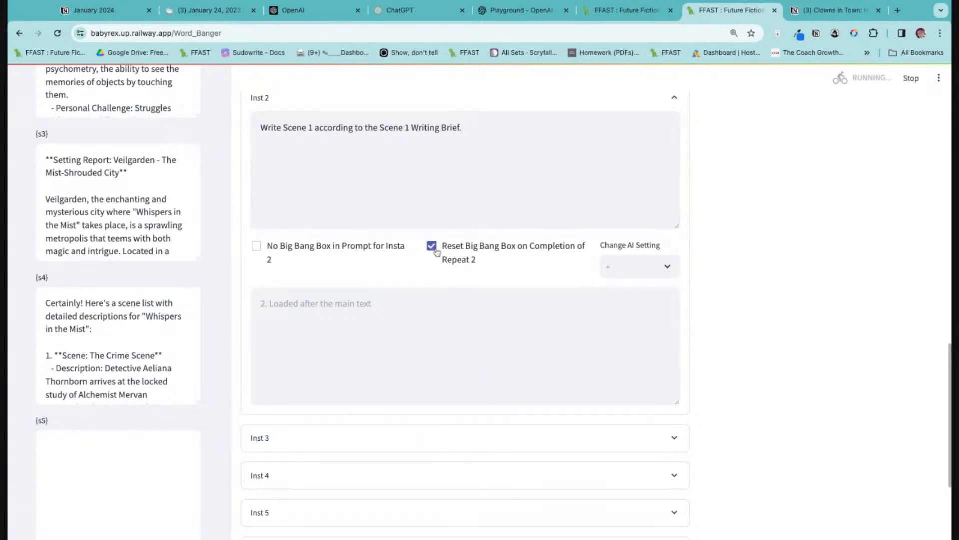
# Copy the "Read {s1}, {s2}, {s3}, and {s4}." line from Inst 1 into Inst 3's text loaded before the main text.
pyautogui.scroll(6, 442, 280)
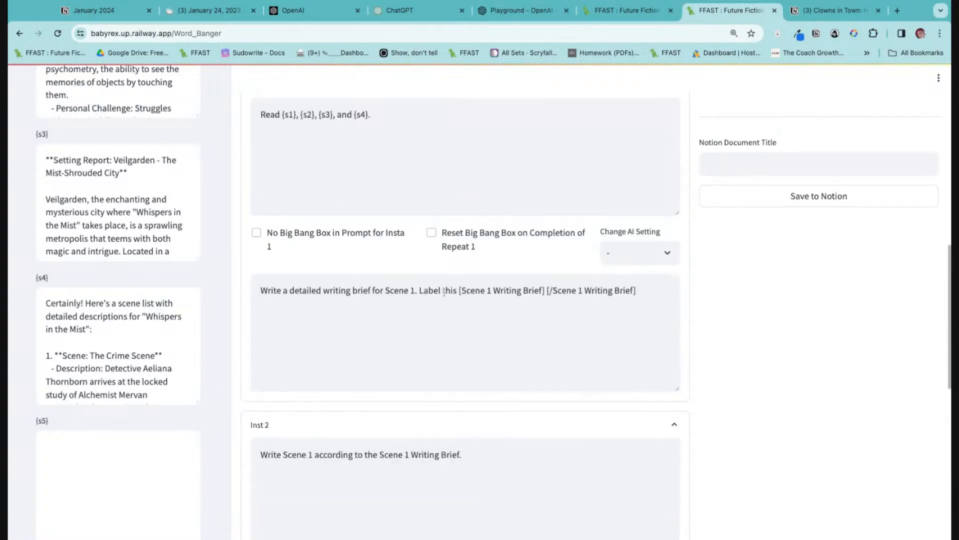
pyautogui.scroll(1, 360, 183)
pyautogui.click(387, 147)
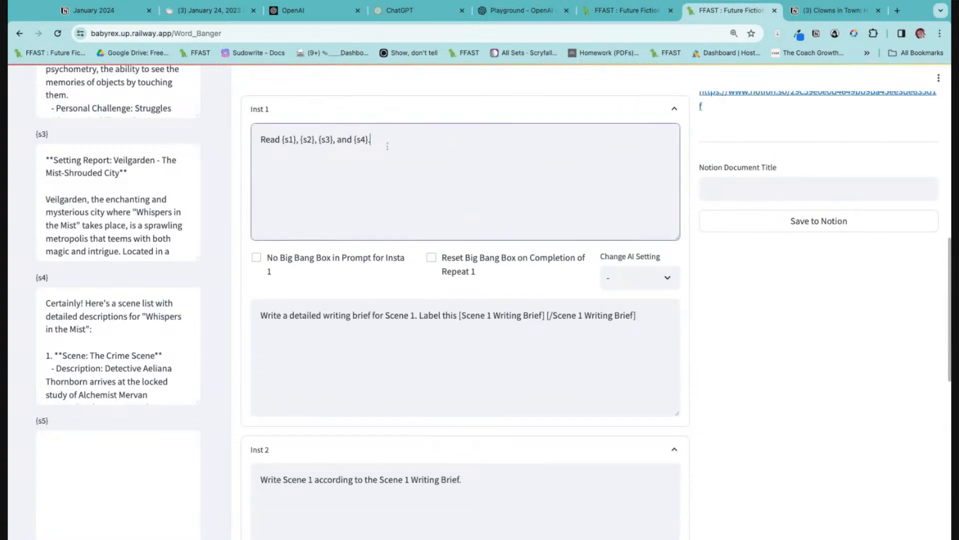
pyautogui.moveTo(266, 139); pyautogui.dragTo(385, 139)
pyautogui.click(387, 139)
pyautogui.hotkey('ctrl', 'a')
pyautogui.hotkey('ctrl', 'c')
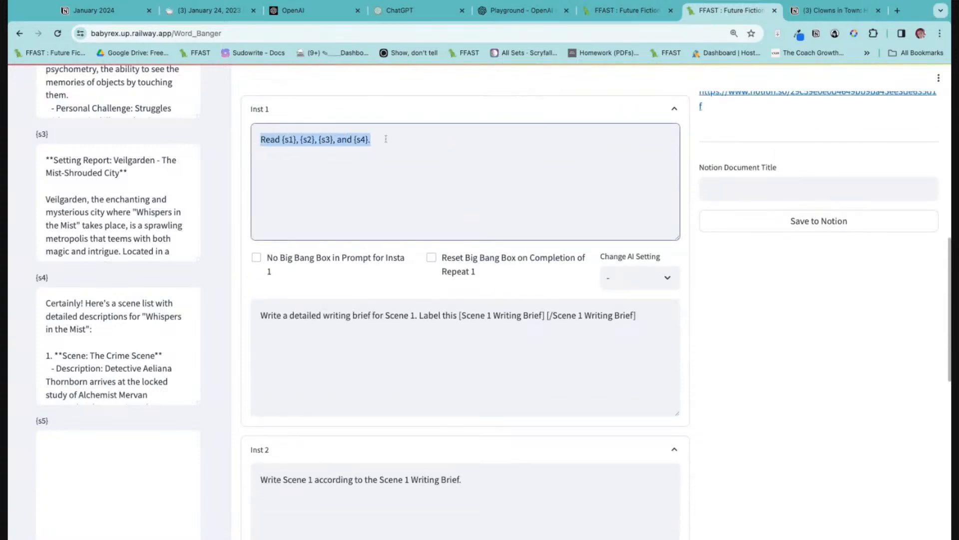
pyautogui.scroll(-10, 405, 310)
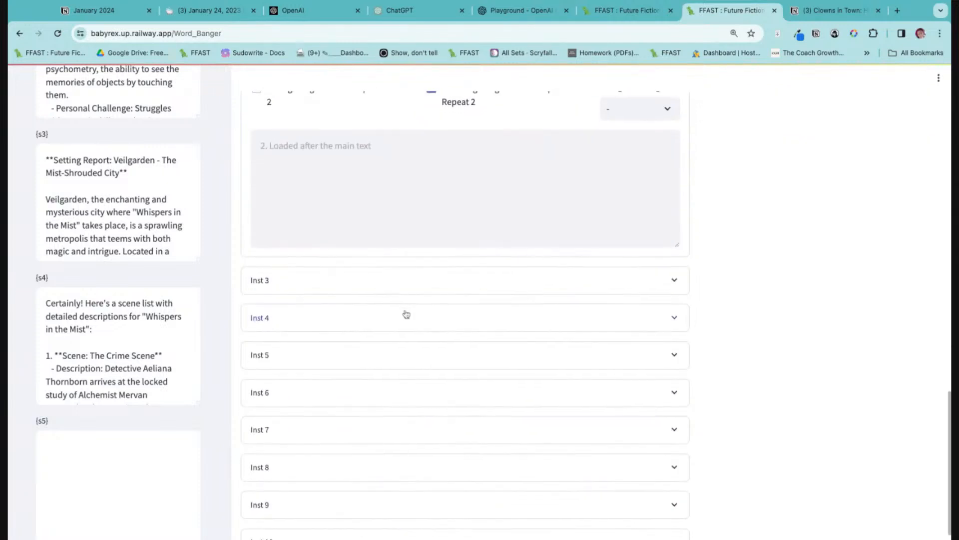
pyautogui.click(343, 264)
pyautogui.click(337, 298)
pyautogui.hotkey('ctrl', 'v')
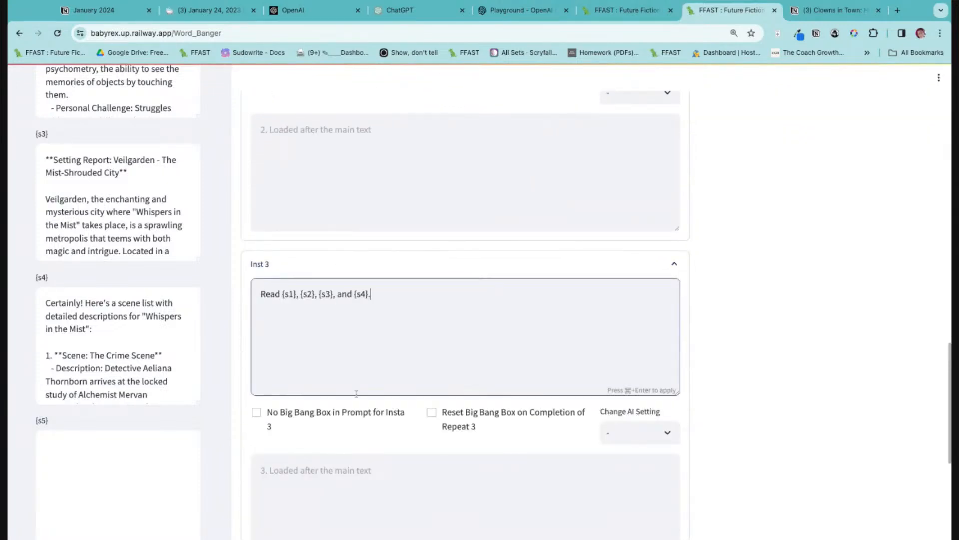
# Copy Inst 1's writing brief instruction into Inst 3's text loaded after the main text.
pyautogui.scroll(-5, 334, 408)
pyautogui.scroll(13, 358, 393)
pyautogui.click(361, 235)
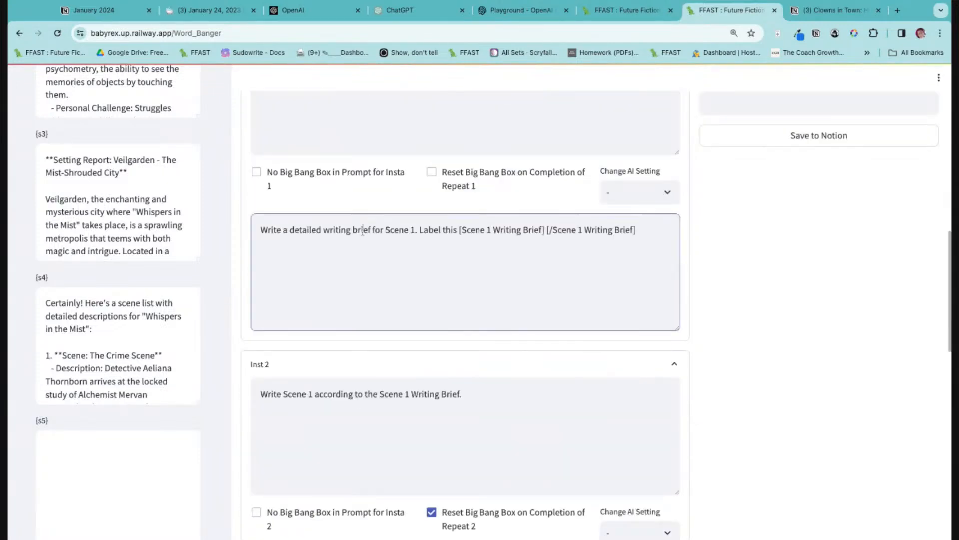
pyautogui.hotkey('ctrl', 'a')
pyautogui.hotkey('ctrl', 'c')
pyautogui.scroll(-10, 381, 298)
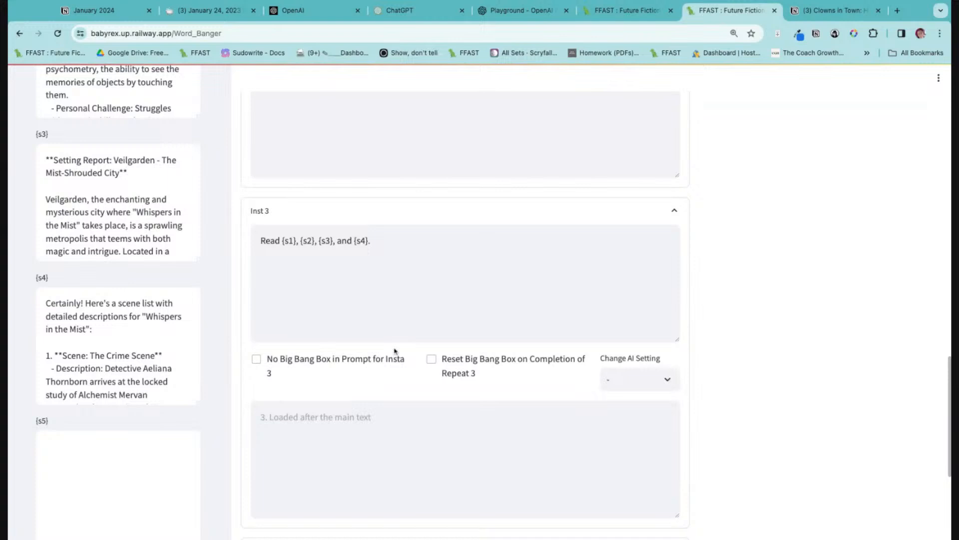
pyautogui.click(355, 428)
pyautogui.hotkey('ctrl', 'v')
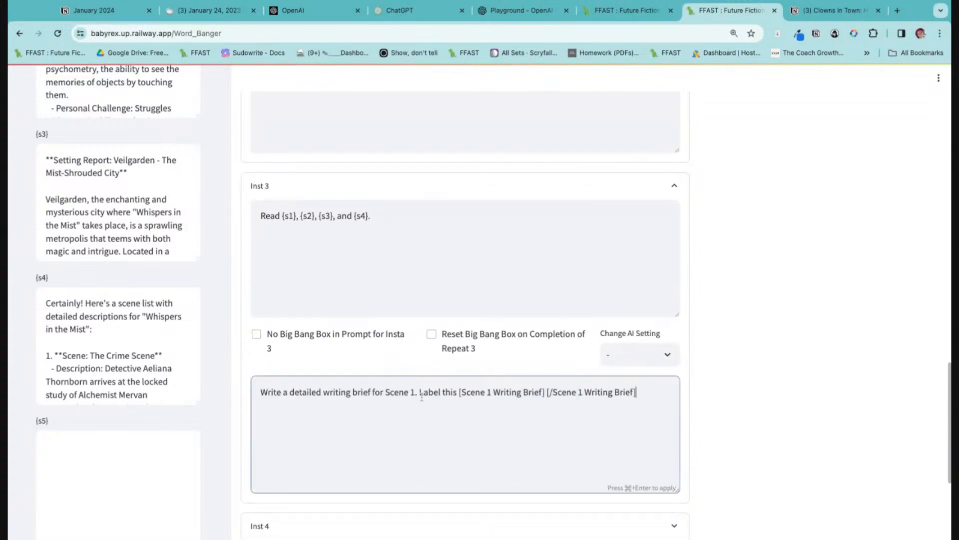
# Change the scene number to 2 throughout Inst 3's brief instruction, including both label tags.
pyautogui.doubleClick(413, 392)
pyautogui.write('2')
pyautogui.press('BackSpace')
pyautogui.press('BackSpace')
pyautogui.write('2')
# Put square brackets around "Scene 1 Writing Brief" in Inst 2's instruction.
pyautogui.scroll(12, 385, 411)
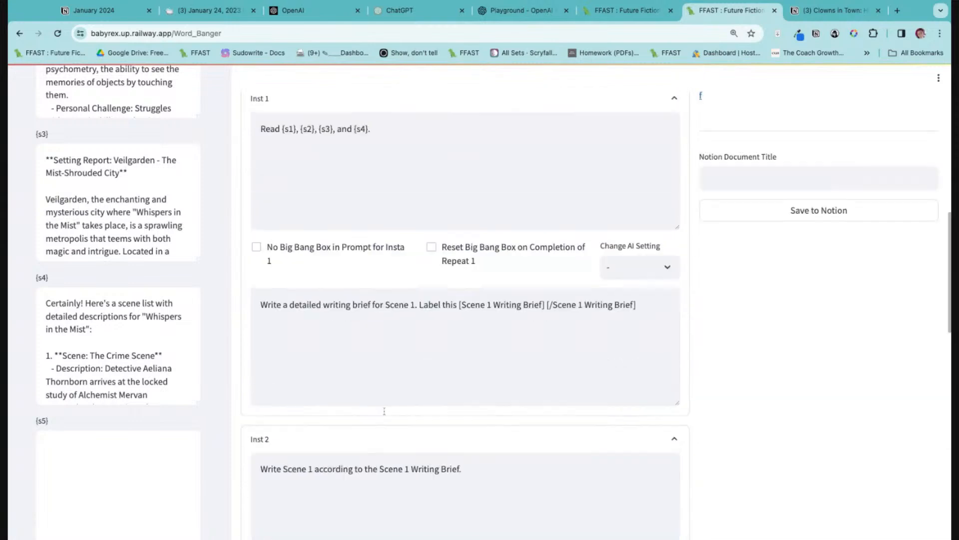
pyautogui.scroll(-3, 387, 394)
pyautogui.moveTo(485, 336); pyautogui.dragTo(255, 338)
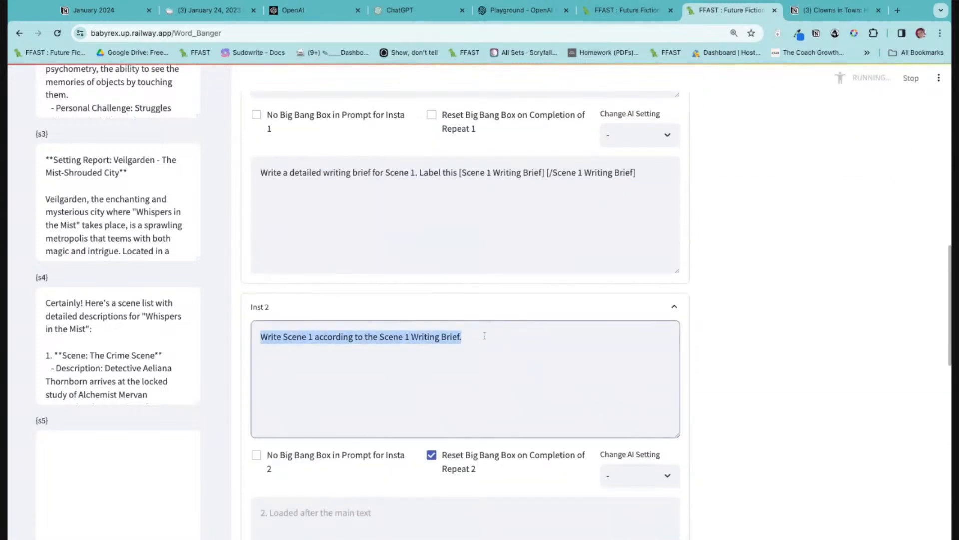
pyautogui.click(381, 337)
pyautogui.write('[')
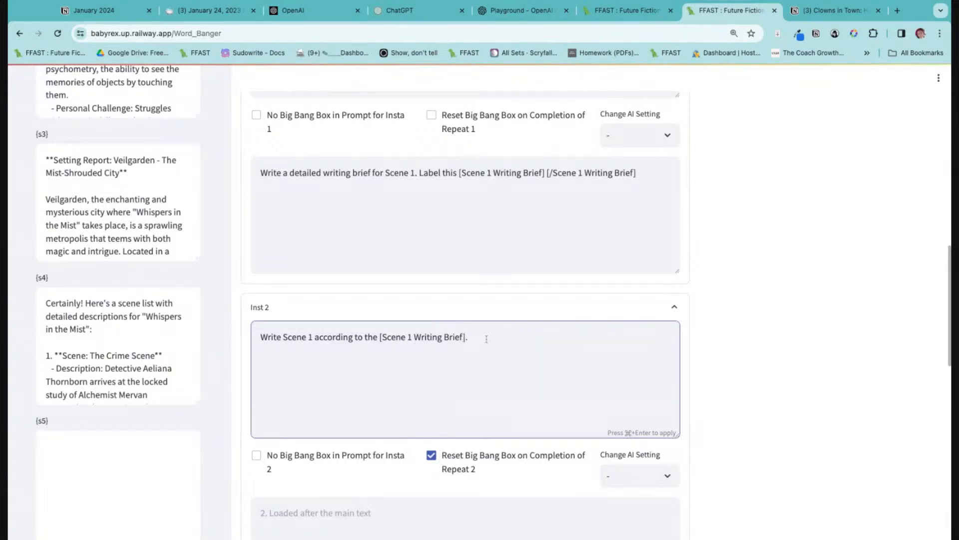
# Copy Inst 2's "Write Scene 1 according to the [Scene 1 Writing Brief]." instruction into Inst 4's text loaded after the main text.
pyautogui.scroll(-10, 495, 394)
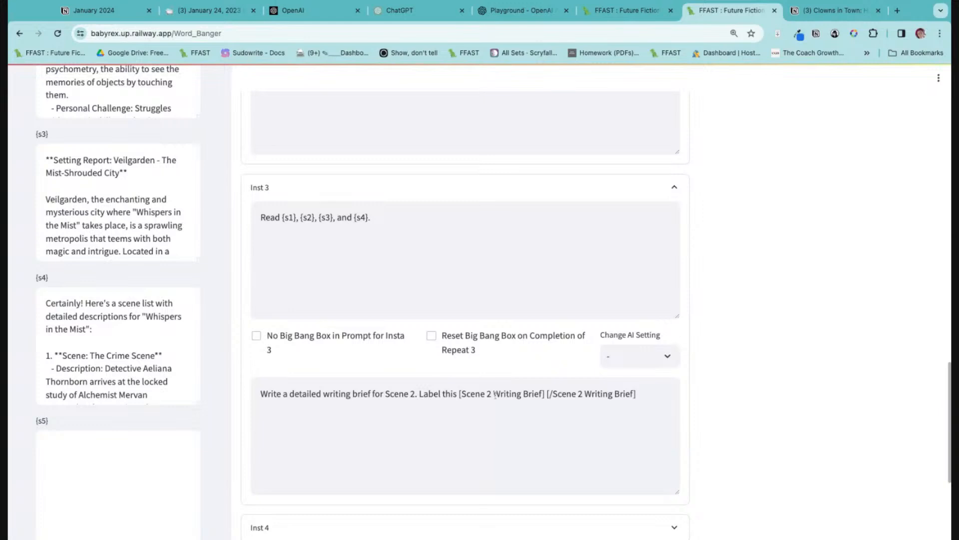
pyautogui.scroll(-5, 495, 394)
pyautogui.click(352, 311)
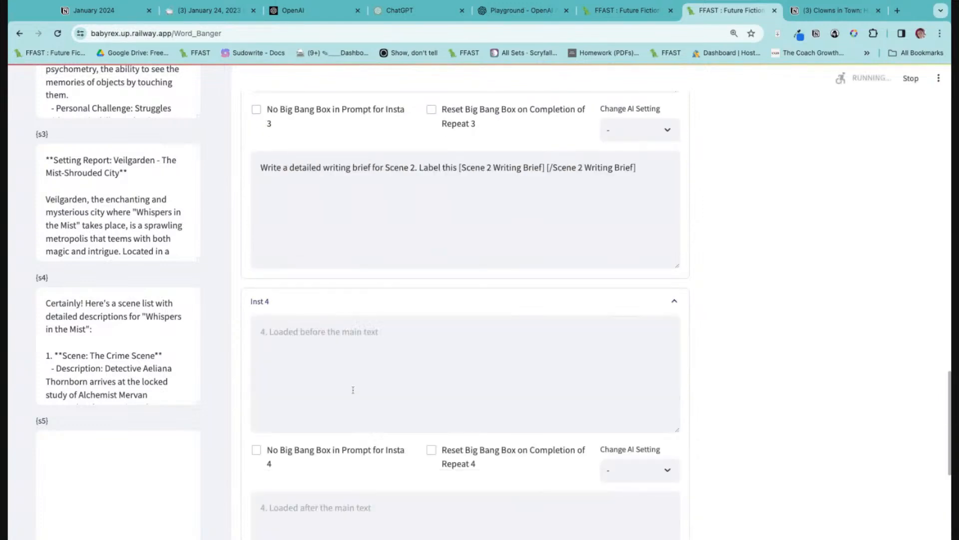
pyautogui.scroll(12, 353, 390)
pyautogui.moveTo(471, 232); pyautogui.dragTo(430, 233)
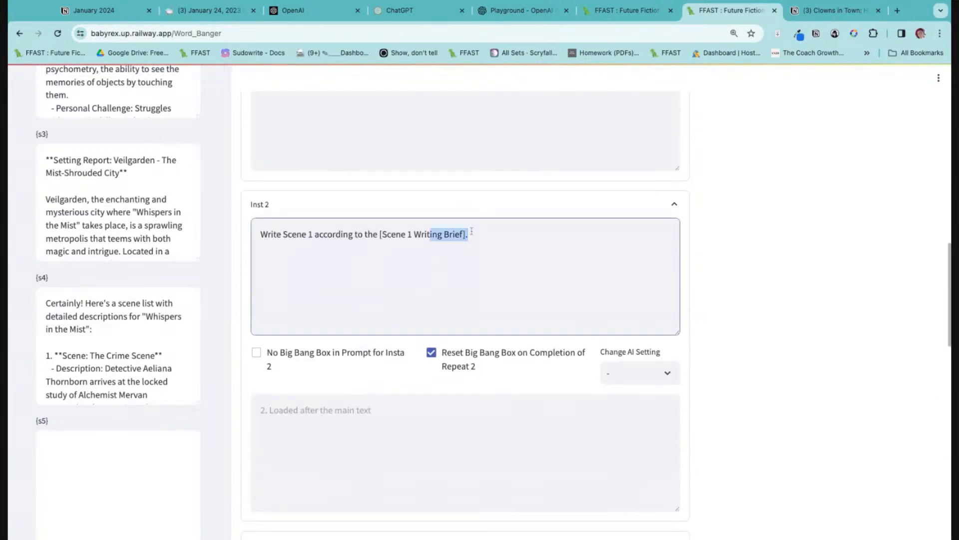
pyautogui.press('Up')
pyautogui.press('super+a')
pyautogui.press('super+c')
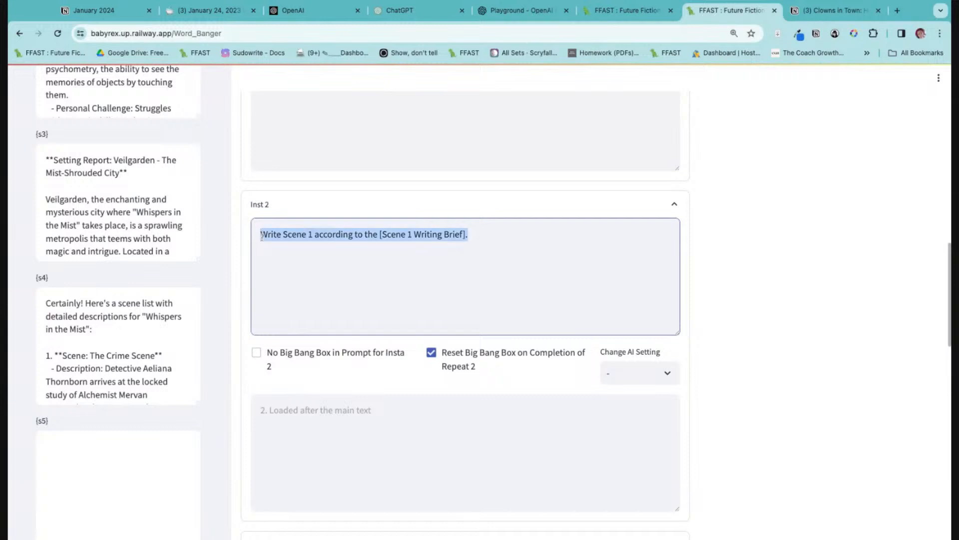
pyautogui.scroll(-12, 485, 336)
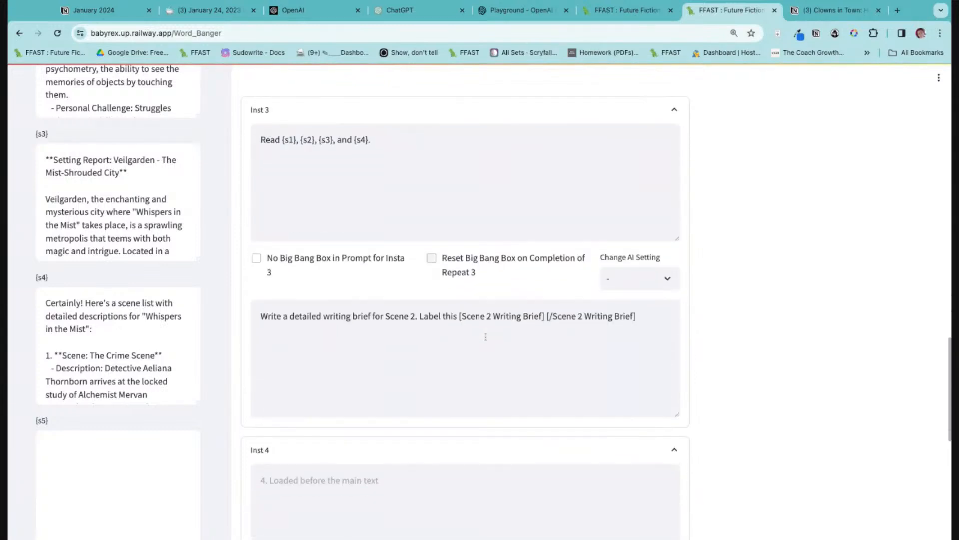
pyautogui.scroll(-1, 462, 325)
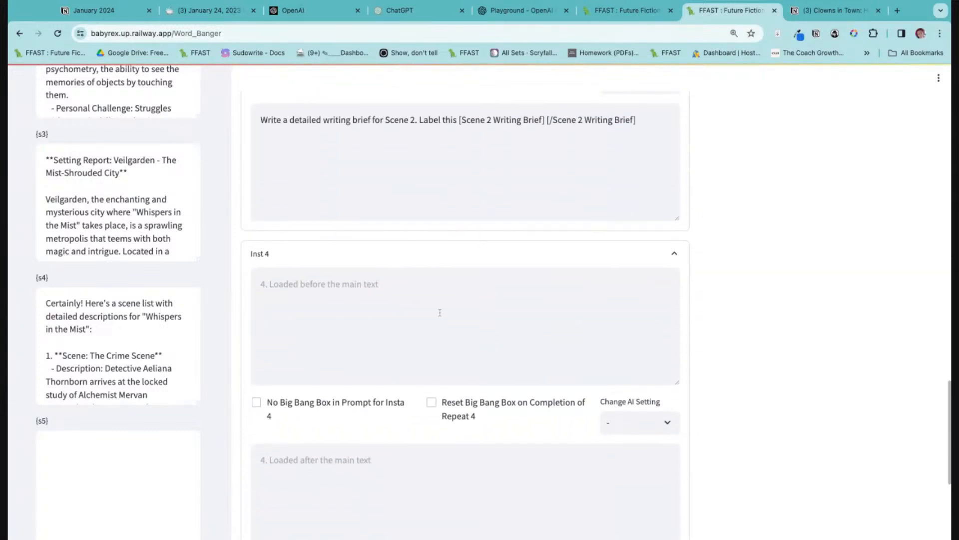
pyautogui.click(371, 284)
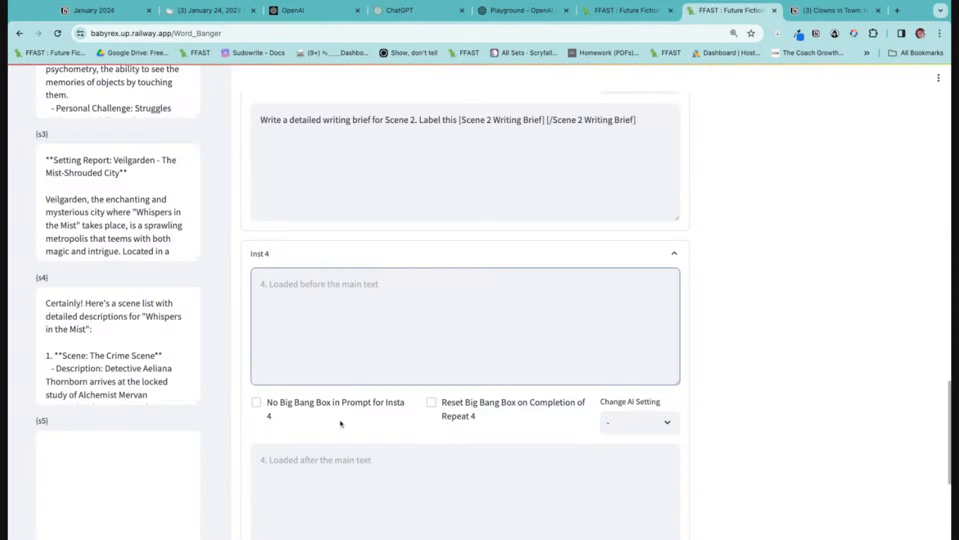
pyautogui.click(320, 465)
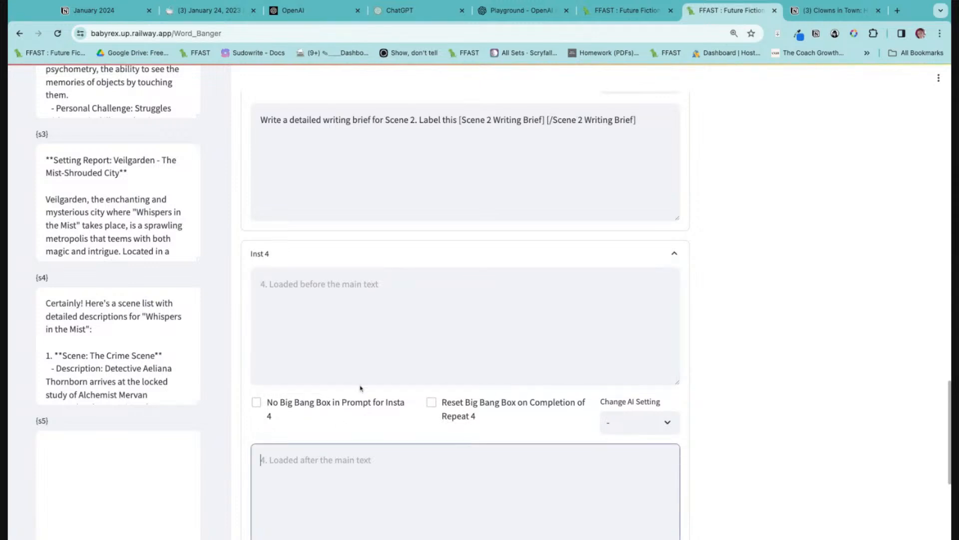
pyautogui.press('super+v')
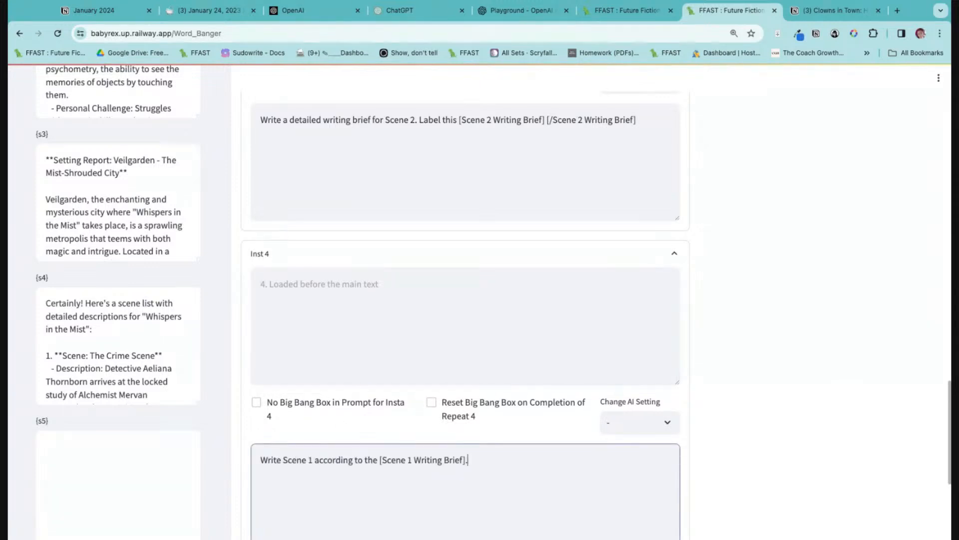
# Move Inst 2's scene-writing instruction from the text loaded before the main text to the text loaded after it.
pyautogui.scroll(10, 365, 275)
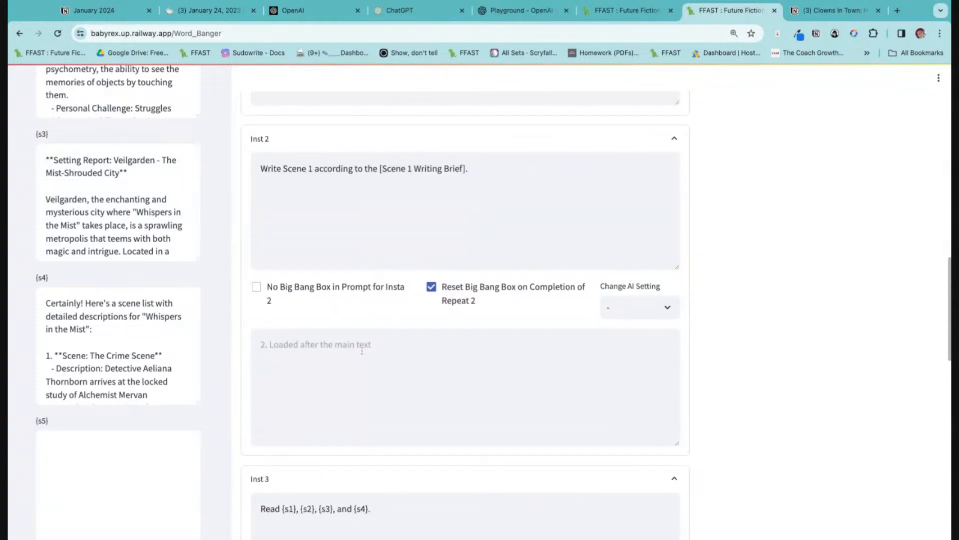
pyautogui.click(505, 168)
pyautogui.press('super+Up')
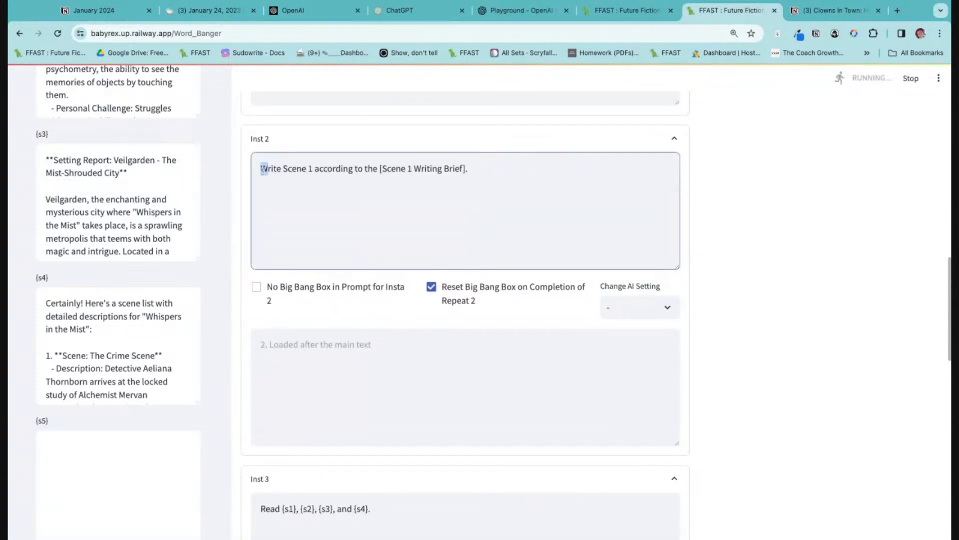
pyautogui.moveTo(262, 168); pyautogui.dragTo(470, 169)
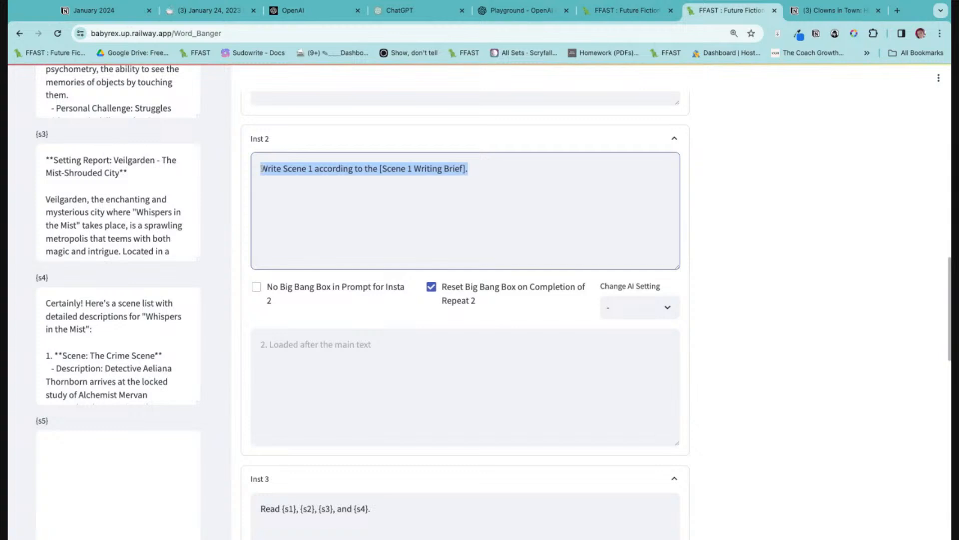
pyautogui.press('super+x')
pyautogui.click(379, 368)
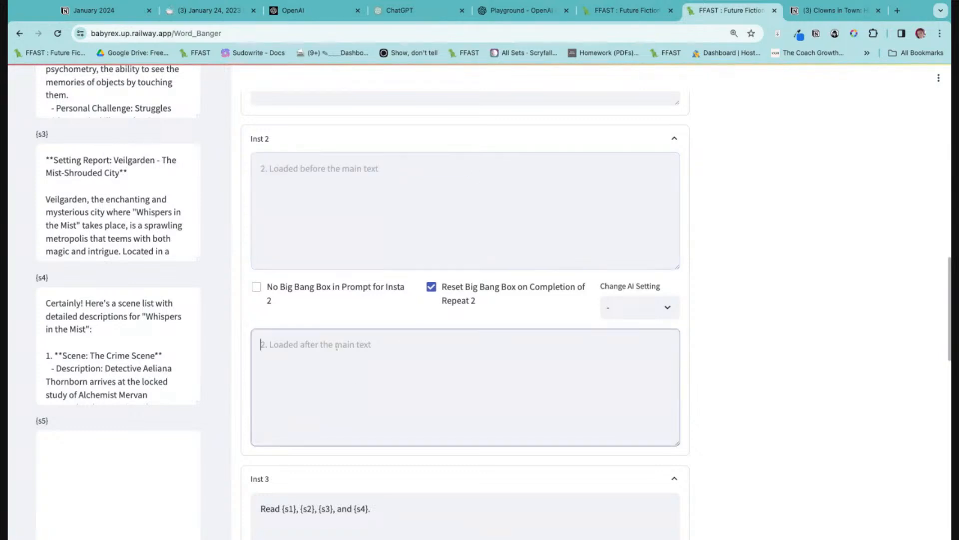
pyautogui.press('super+v')
# Enable the Big Bang Box reset on completion of repeat 4 for Inst 4.
pyautogui.scroll(-8, 498, 419)
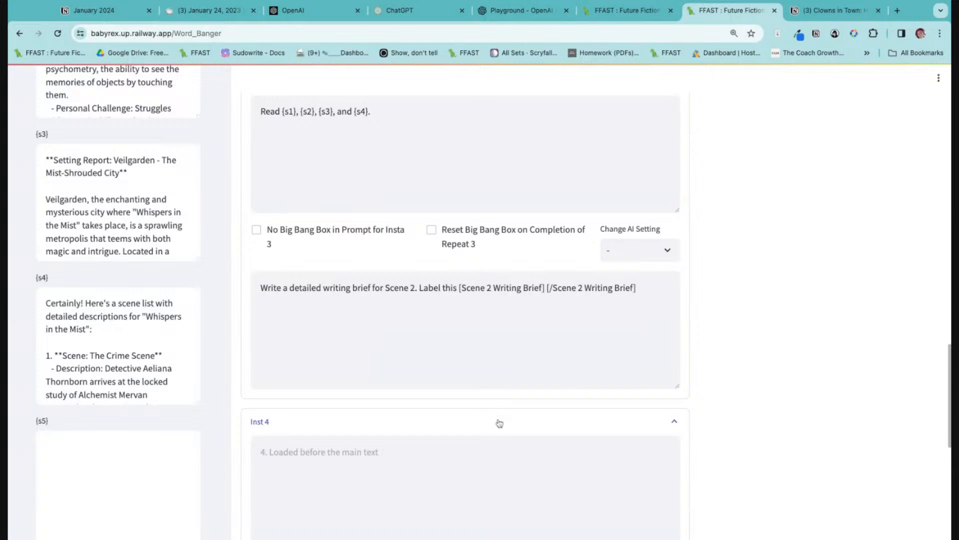
pyautogui.scroll(-3, 465, 350)
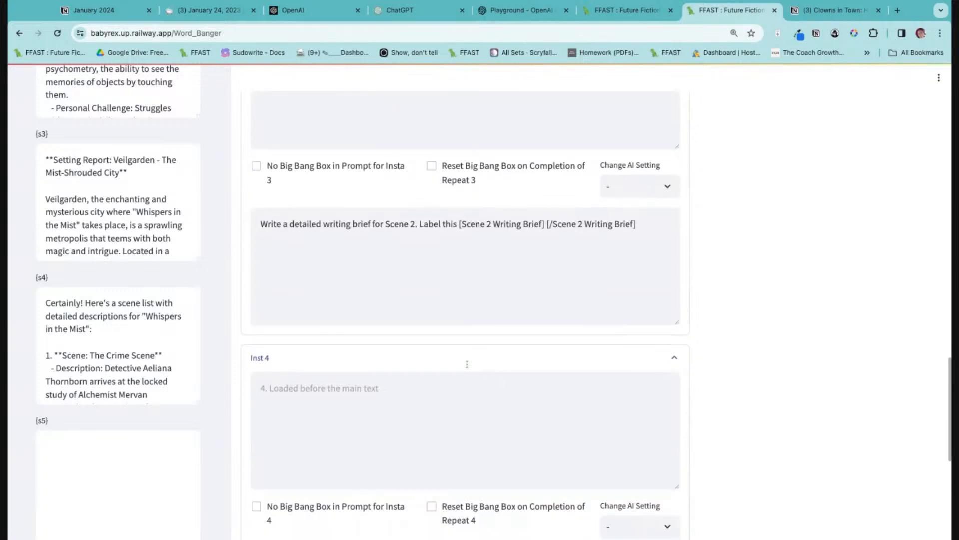
pyautogui.click(431, 427)
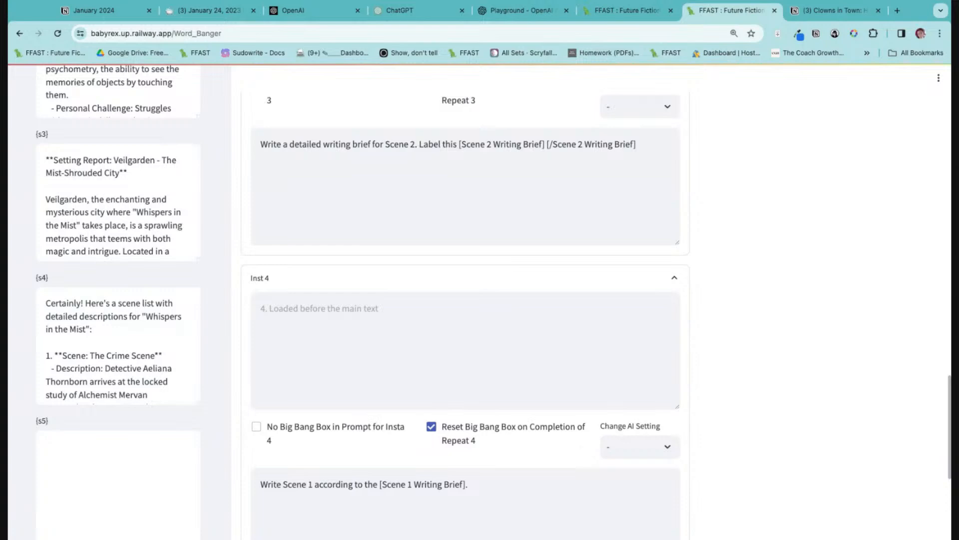
# Change the OpenAI model in the AI settings to gpt-4-1106-preview.
pyautogui.scroll(10, 347, 443)
pyautogui.scroll(15, 118, 279)
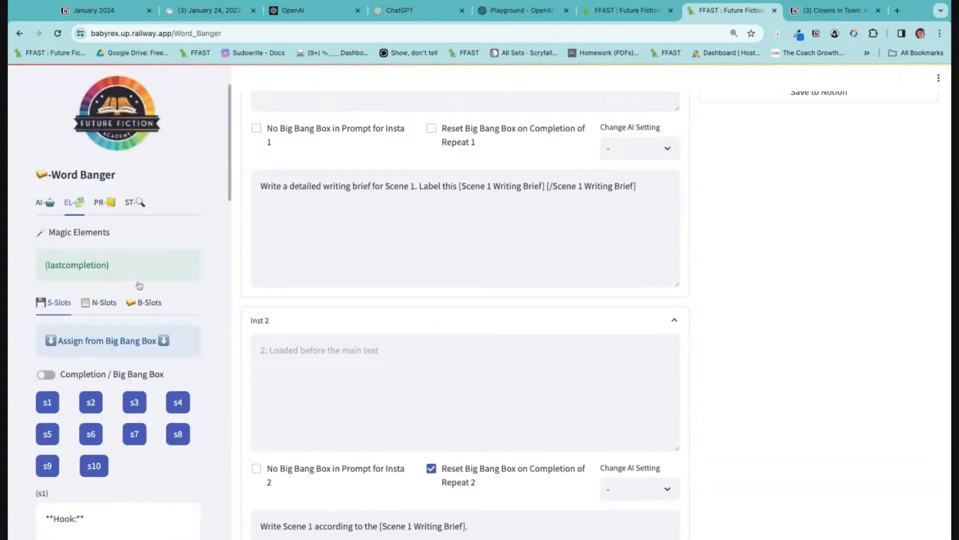
pyautogui.click(44, 213)
pyautogui.scroll(-4, 142, 200)
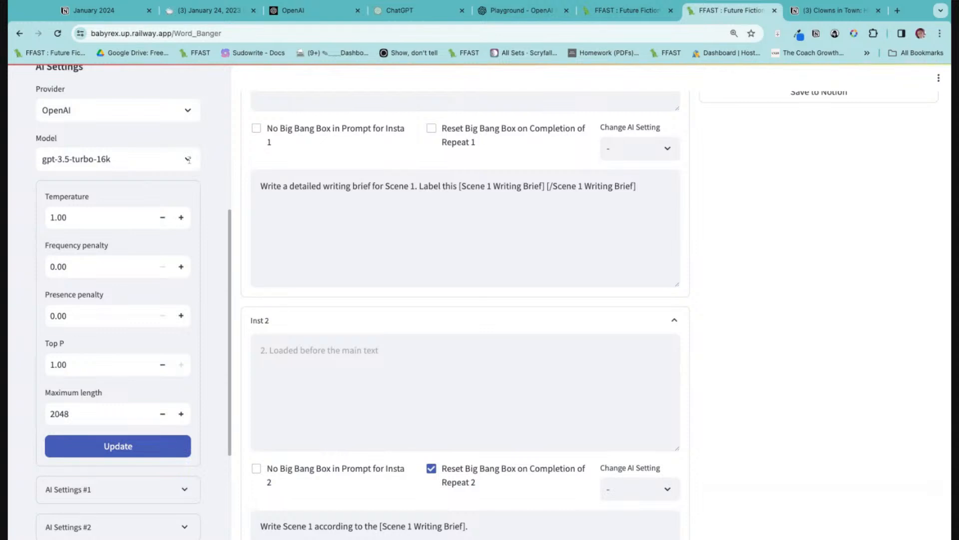
pyautogui.click(188, 159)
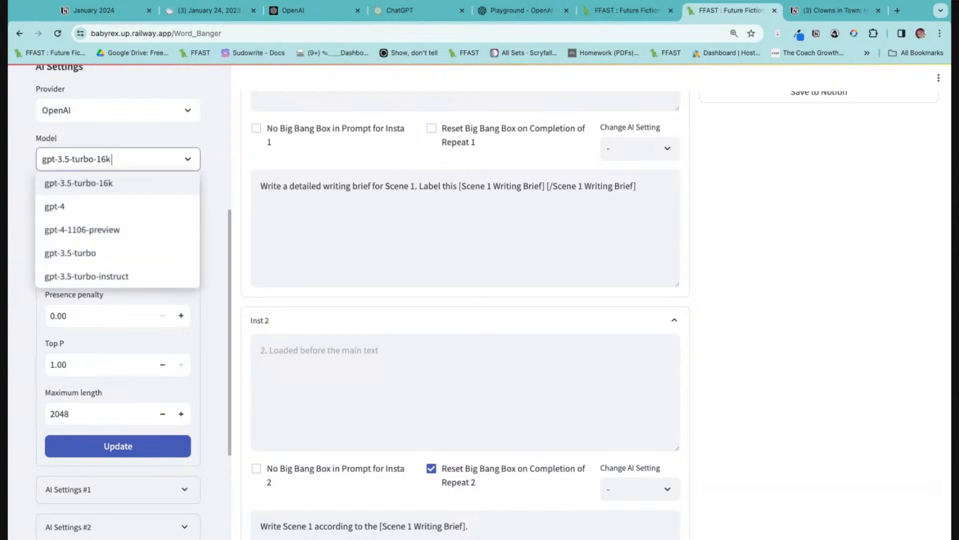
pyautogui.click(92, 229)
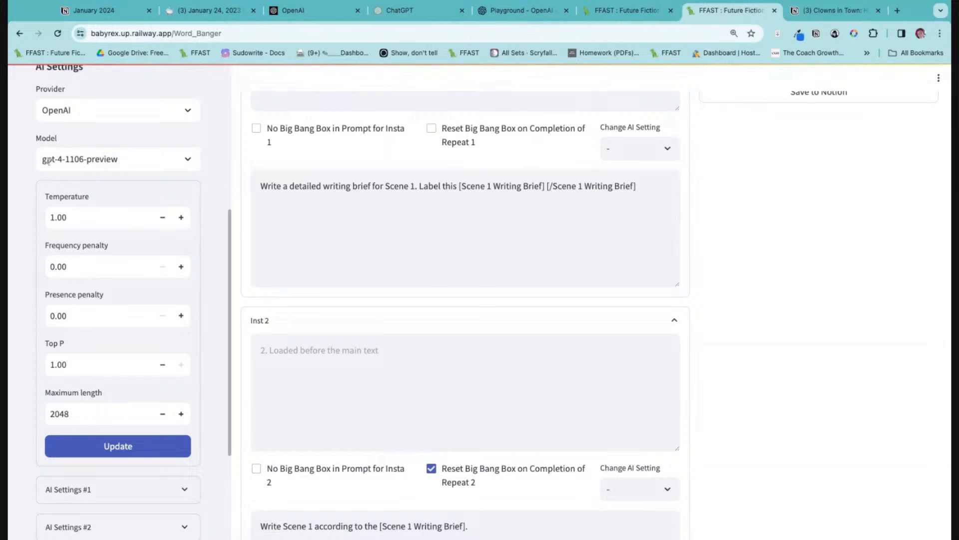
# Set the AI temperature to 0.6 and the maximum length to 4000, applying both updates.
pyautogui.doubleClick(101, 217)
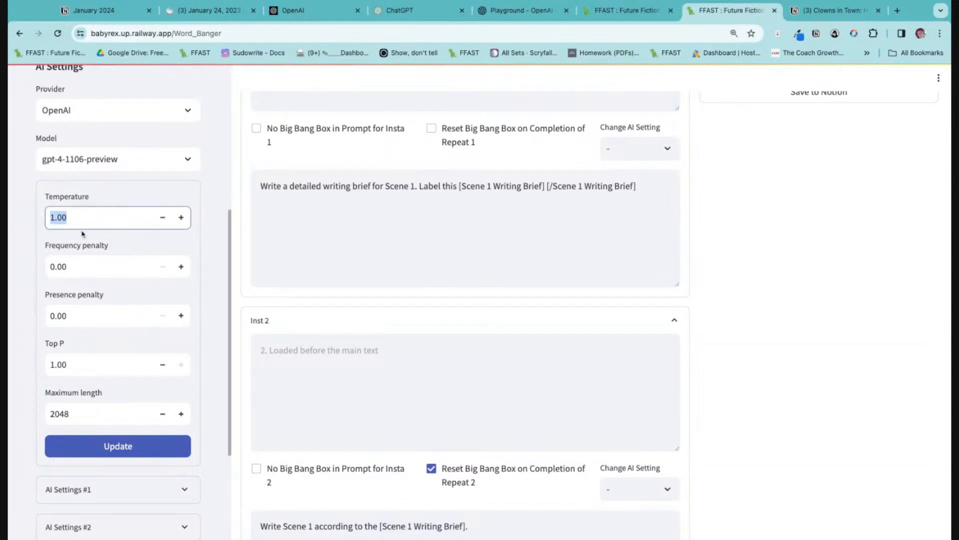
pyautogui.write('.6')
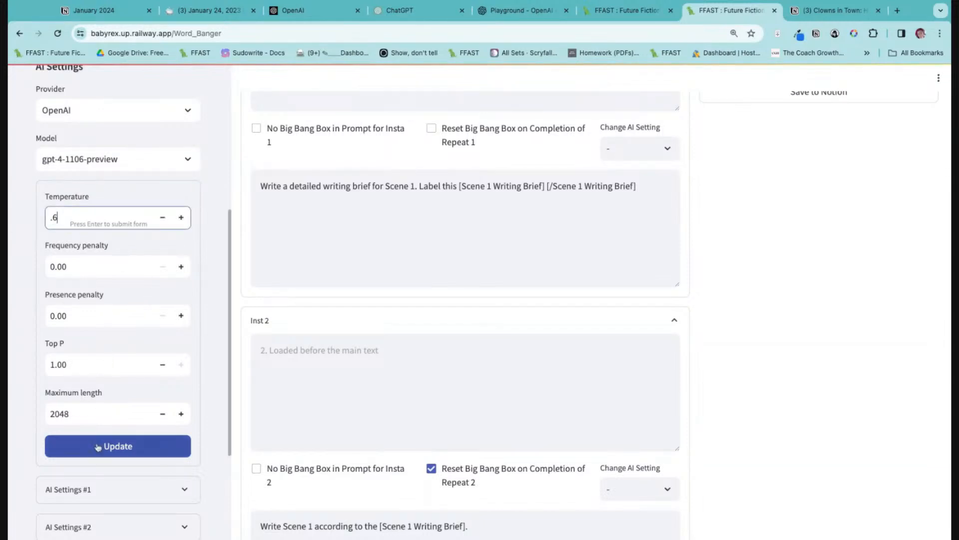
pyautogui.click(79, 450)
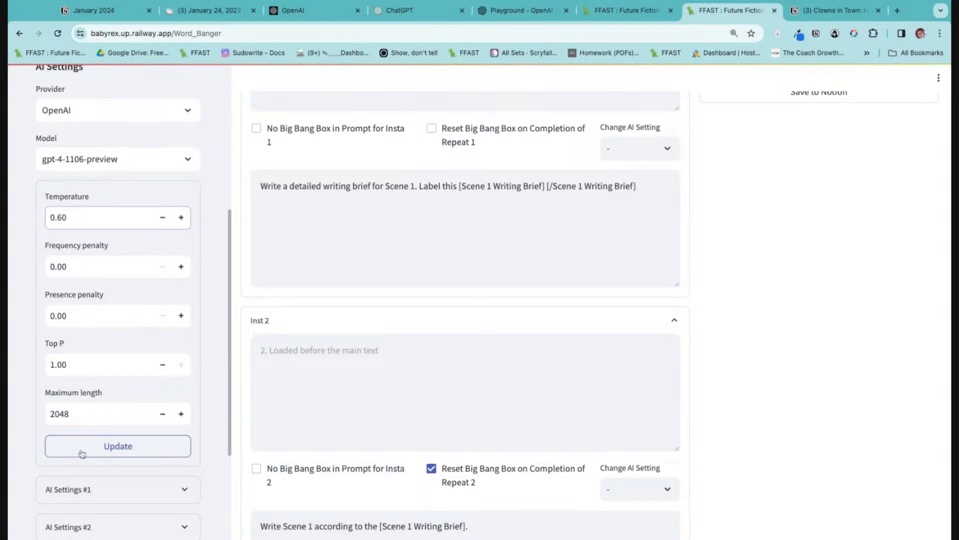
pyautogui.click(129, 452)
pyautogui.doubleClick(115, 417)
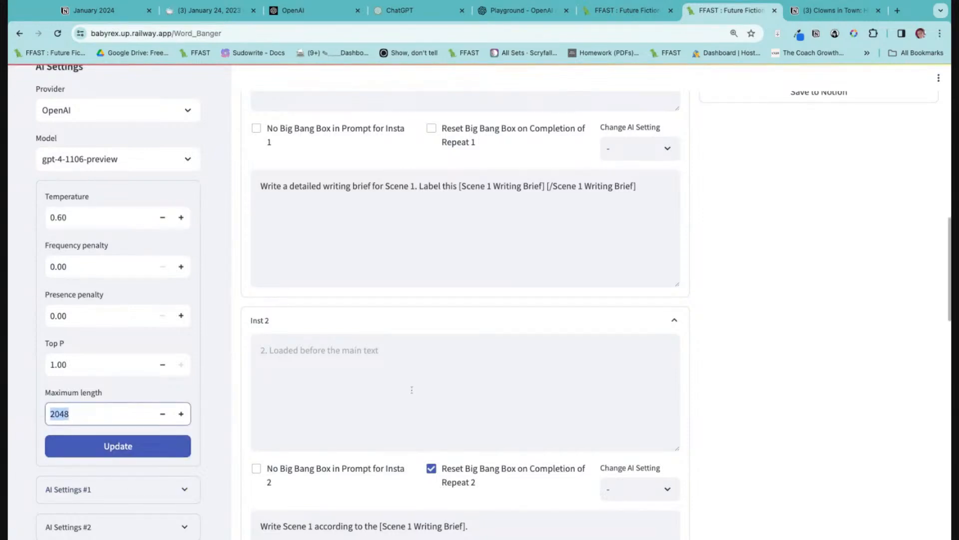
pyautogui.write('4000')
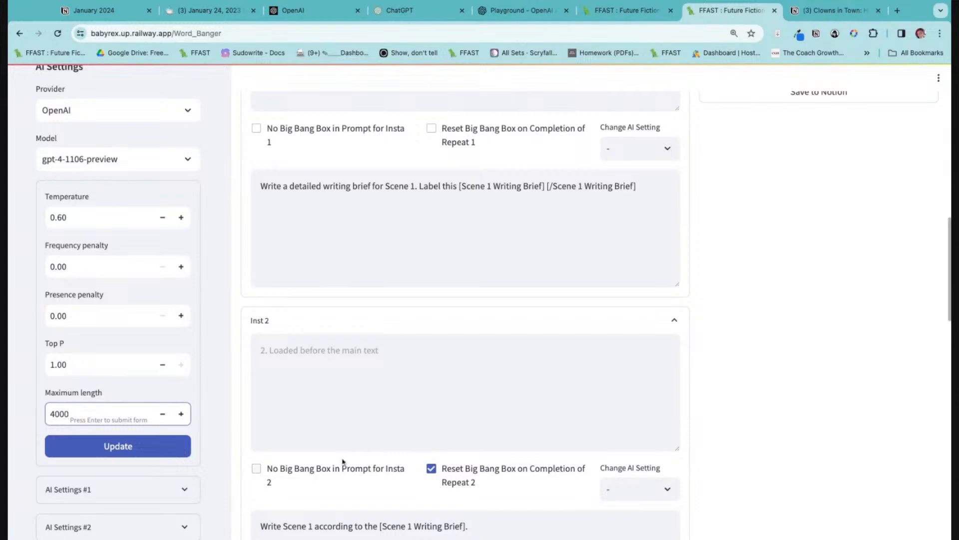
pyautogui.click(140, 446)
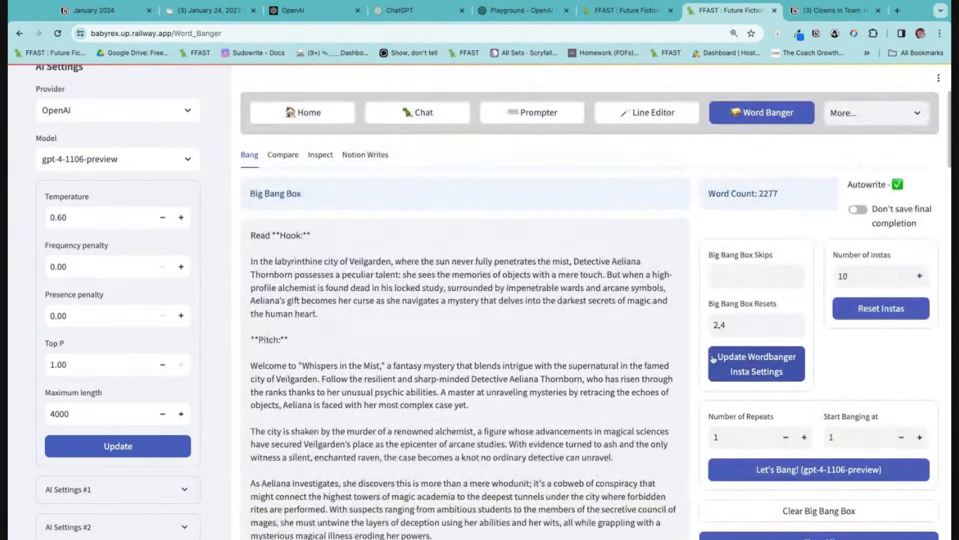
# Look through the old text in the Big Bang Box and clear the box.
pyautogui.scroll(-1, 832, 383)
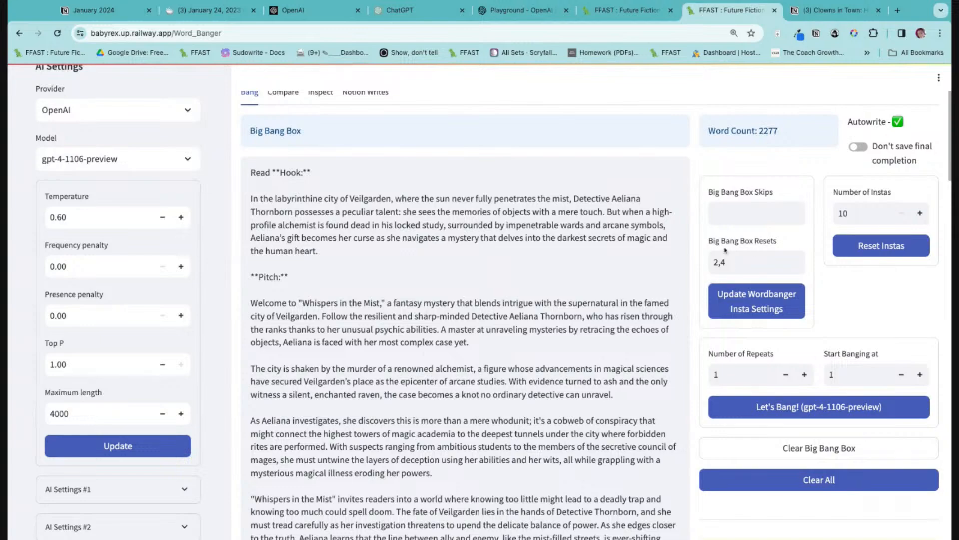
pyautogui.scroll(-15, 392, 374)
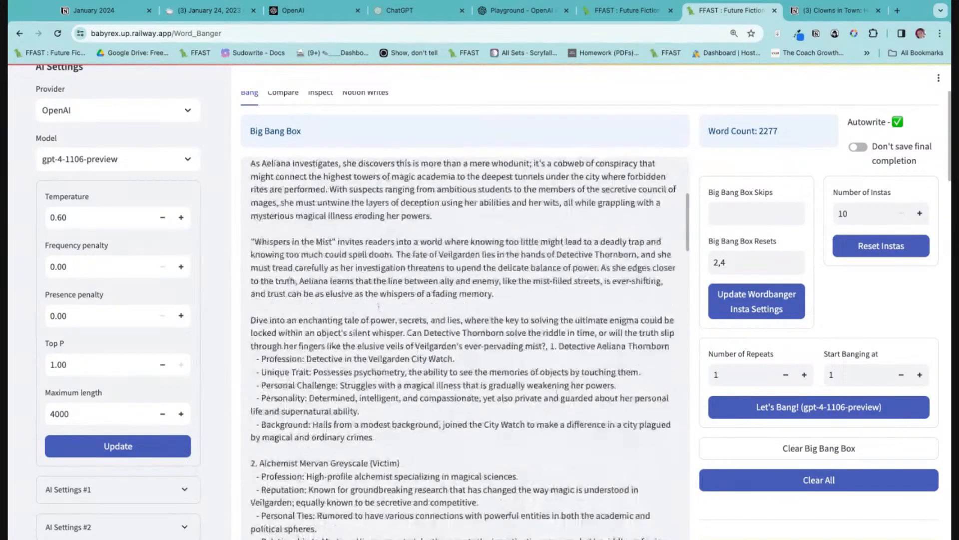
pyautogui.scroll(-10, 392, 375)
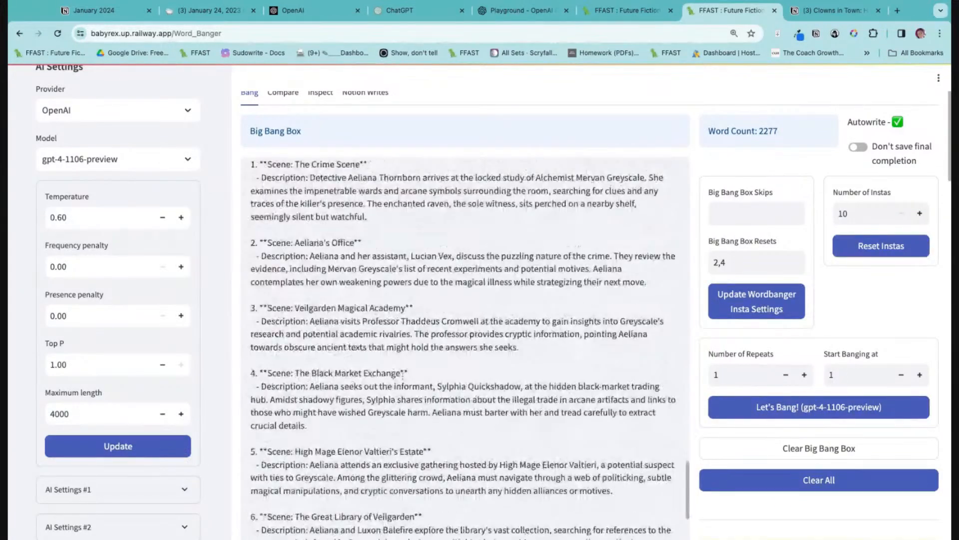
pyautogui.click(781, 451)
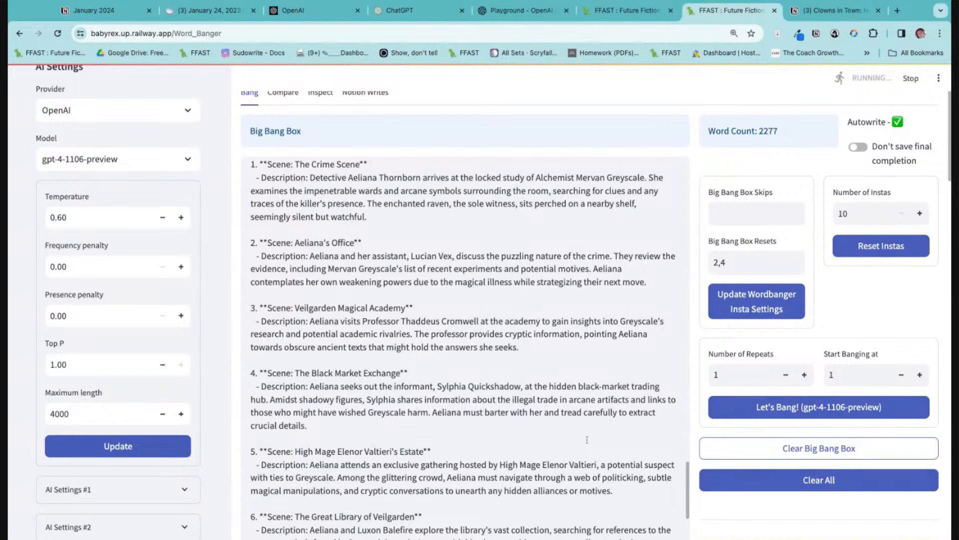
# Set the number of repeats to 4 and run Word Banger starting at Inst 1.
pyautogui.scroll(-10, 587, 440)
pyautogui.scroll(3, 433, 281)
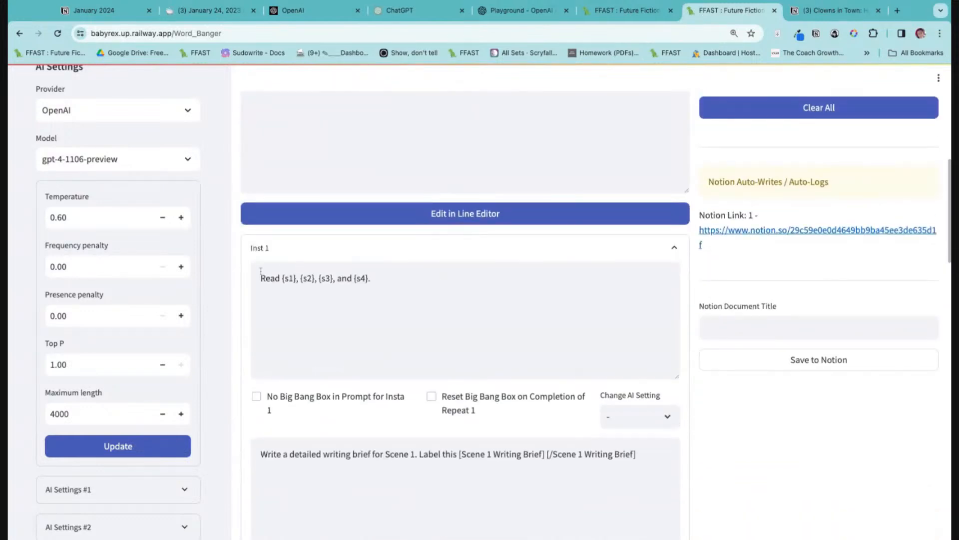
pyautogui.scroll(-12, 428, 316)
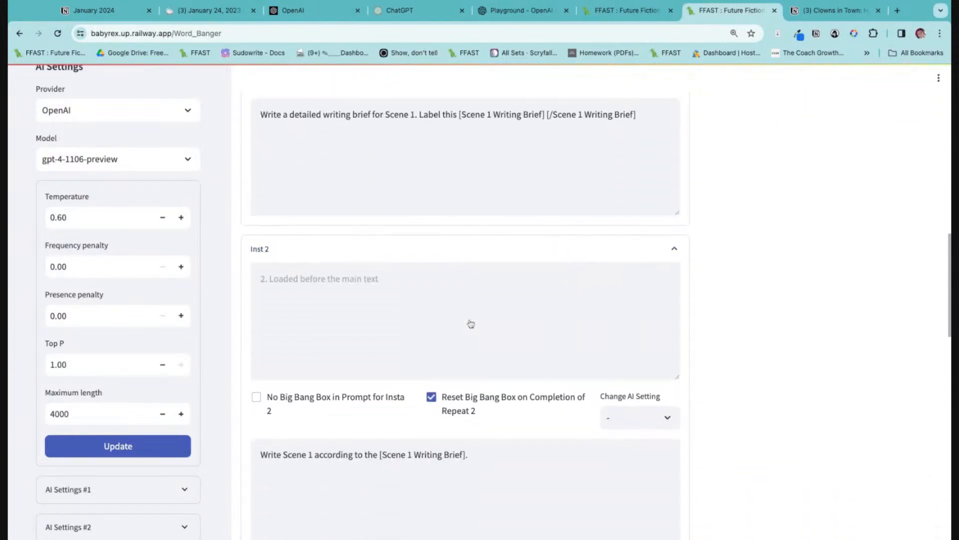
pyautogui.scroll(15, 595, 301)
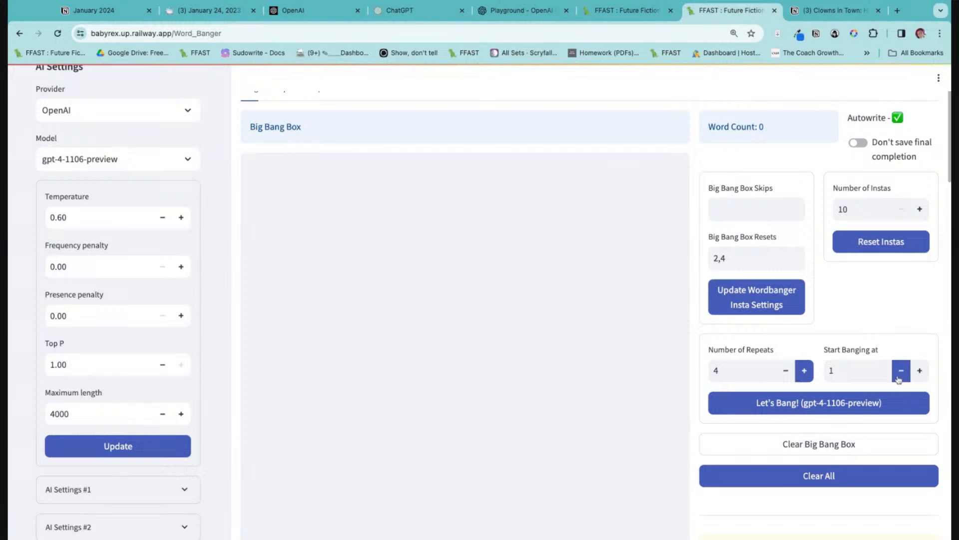
pyautogui.scroll(-3, 800, 370)
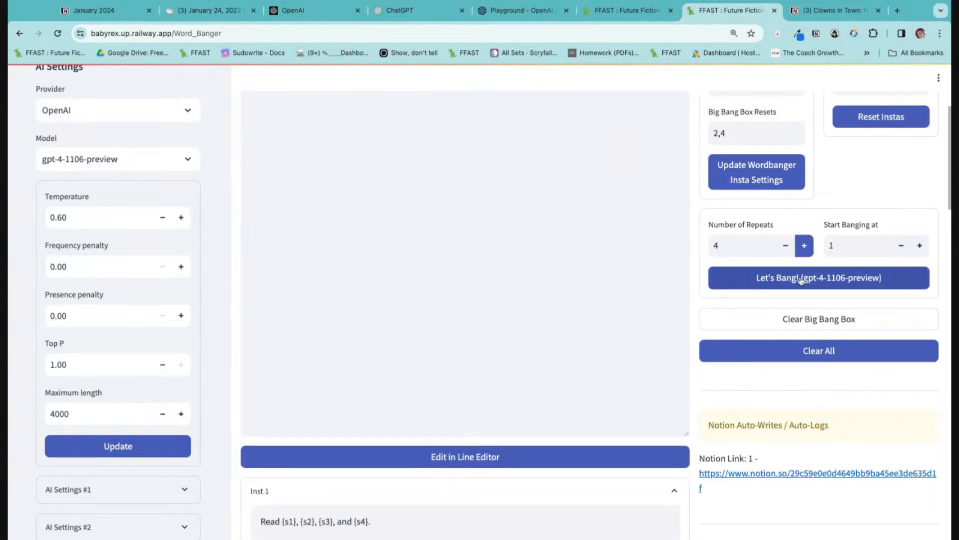
pyautogui.click(801, 282)
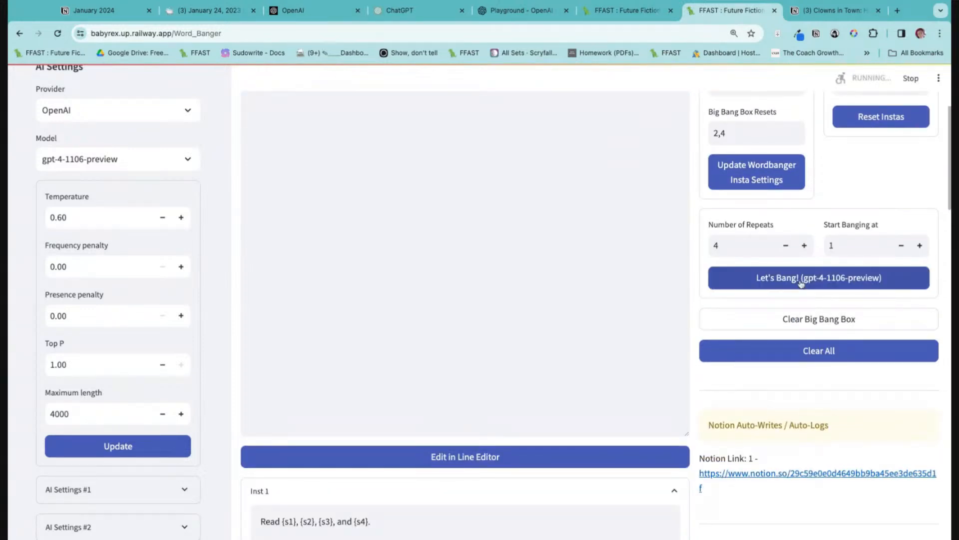
# Read the Scene 1 writing brief generated by LLM Call 1, down to the Notion auto-write log and links.
pyautogui.scroll(-3, 799, 315)
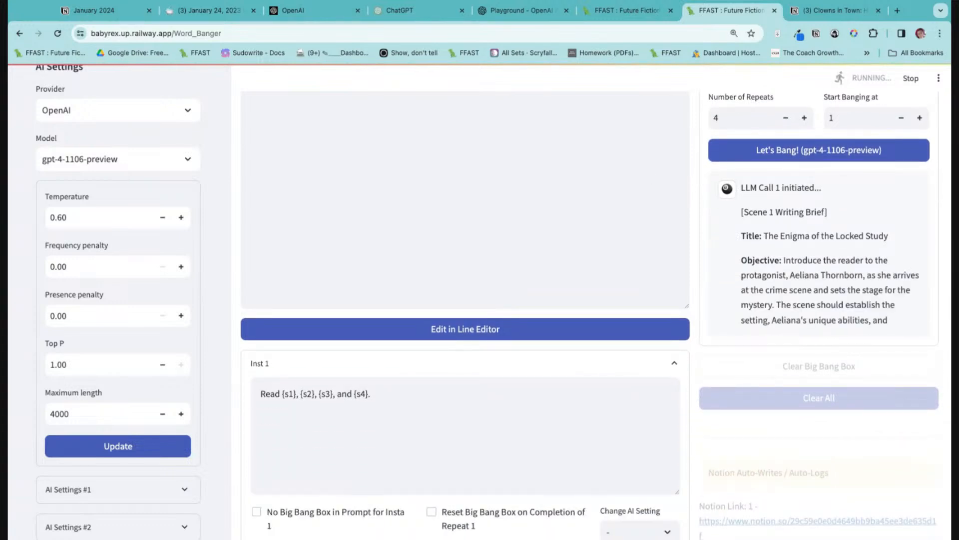
pyautogui.scroll(-1, 609, 223)
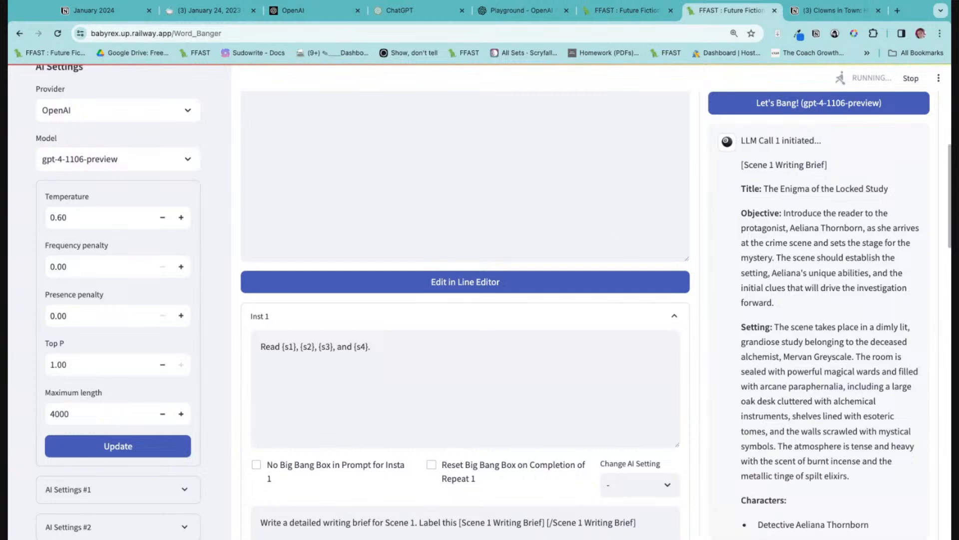
pyautogui.scroll(-6, 776, 258)
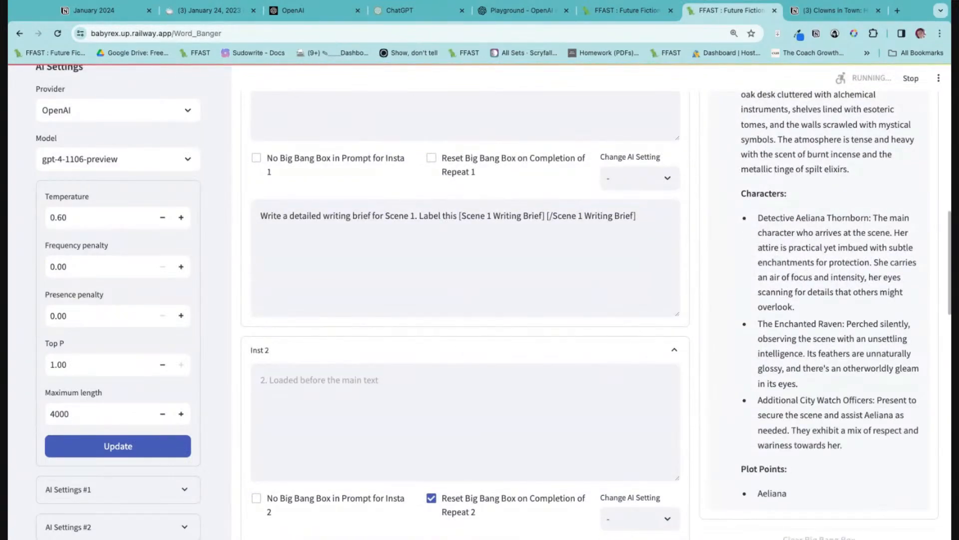
pyautogui.scroll(-2, 582, 314)
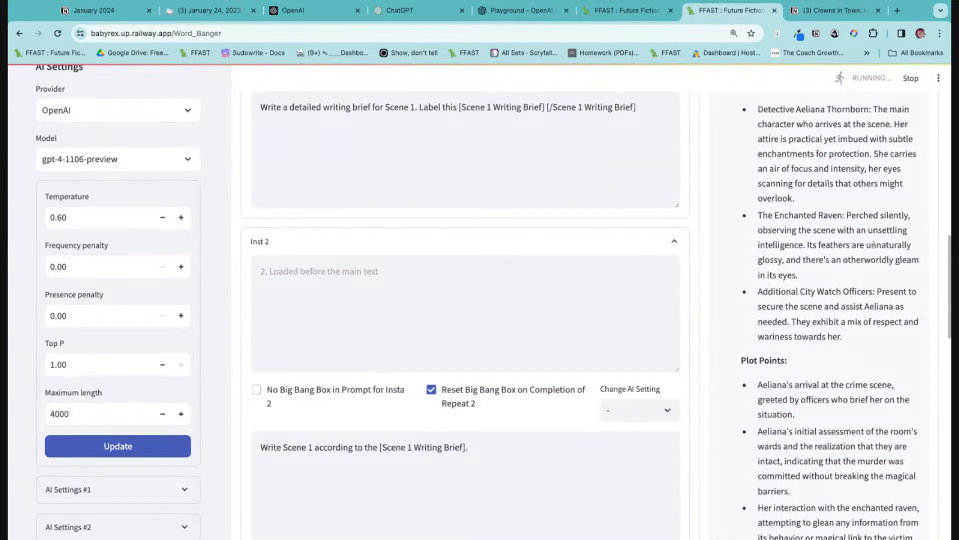
pyautogui.scroll(-9, 873, 250)
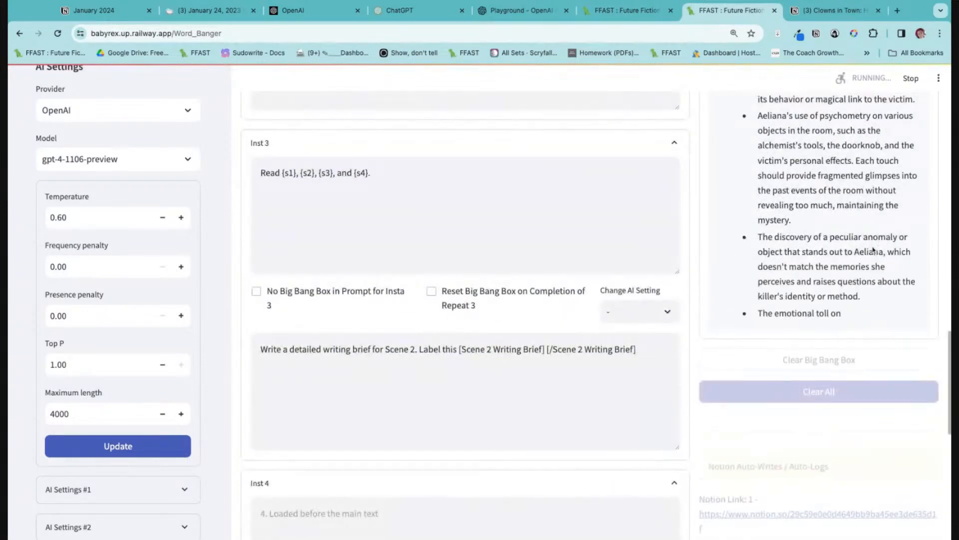
pyautogui.scroll(-1, 840, 239)
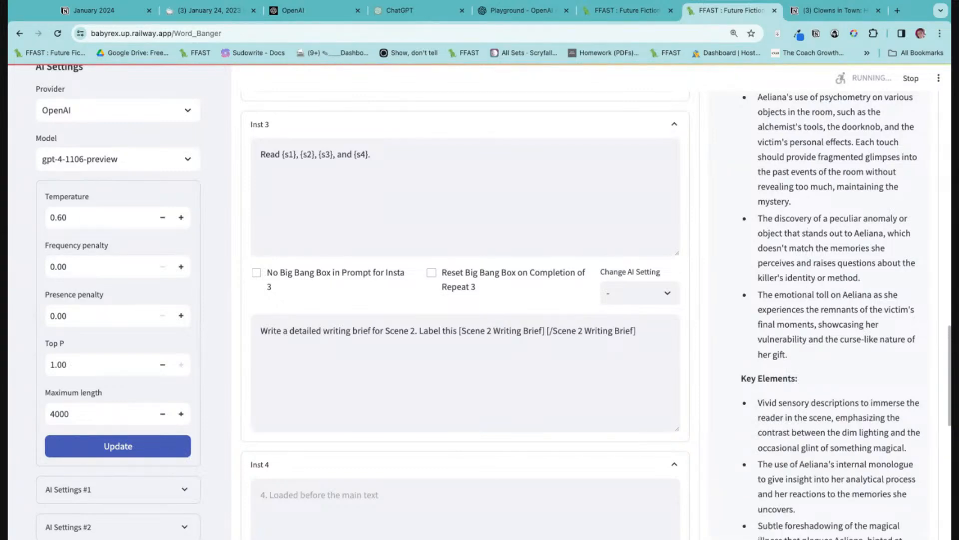
pyautogui.scroll(-4, 842, 273)
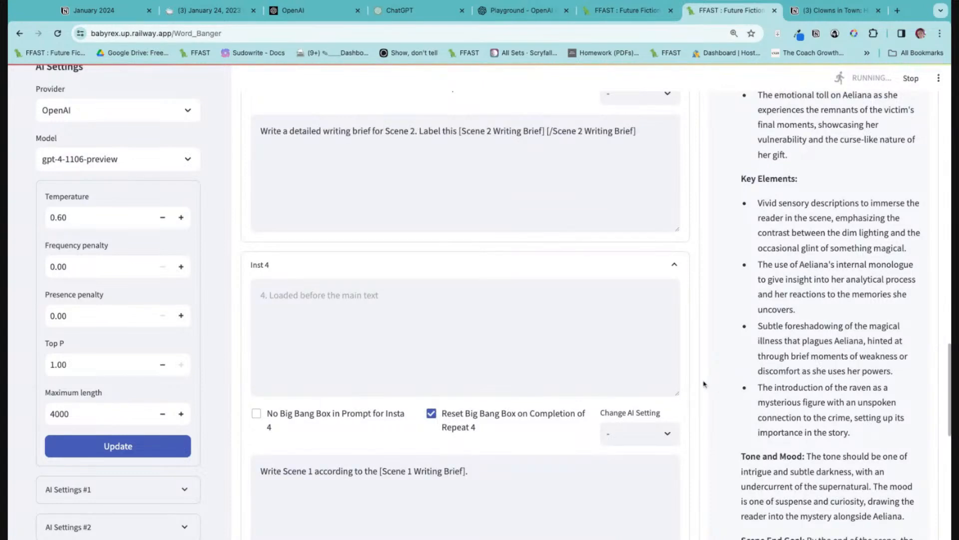
pyautogui.scroll(-3, 795, 365)
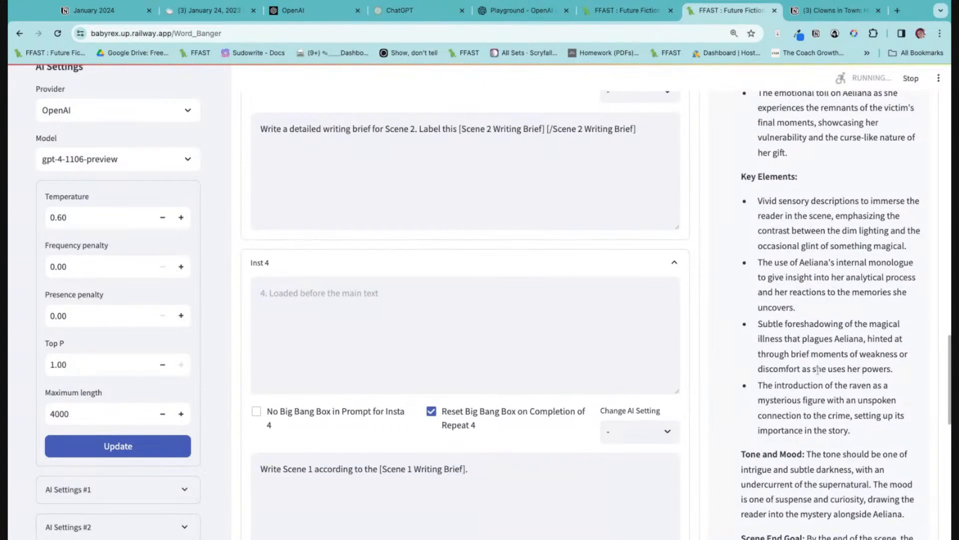
pyautogui.scroll(-4, 817, 370)
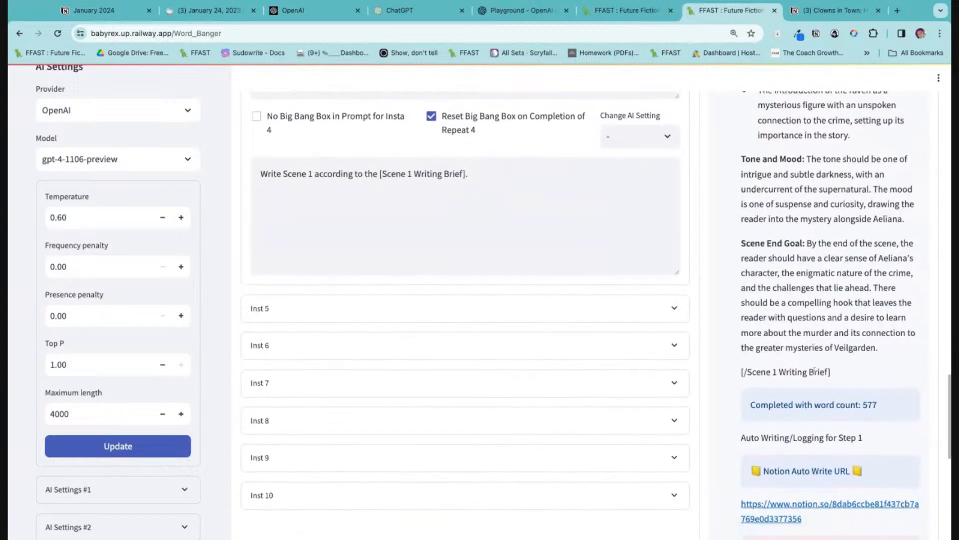
pyautogui.scroll(-5, 817, 376)
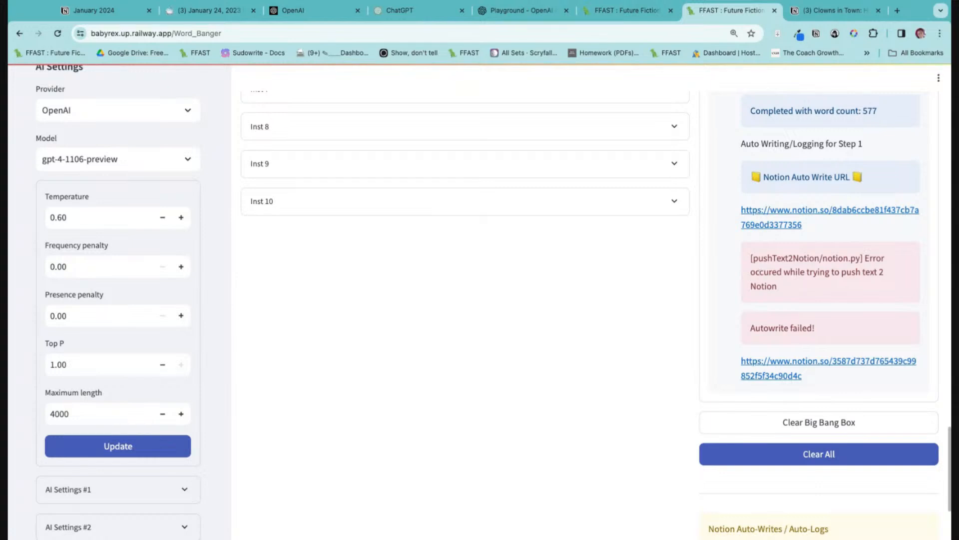
pyautogui.scroll(-1, 916, 384)
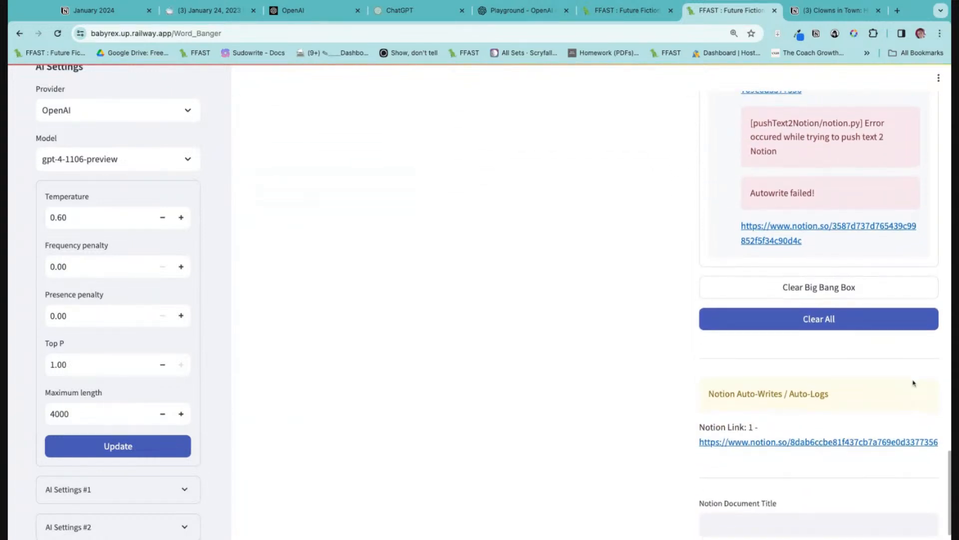
# Recheck the run settings, the Inst 1 to 4 prompts and the Notion auto-write log, and leave the browser window.
pyautogui.scroll(5, 915, 384)
pyautogui.scroll(15, 915, 383)
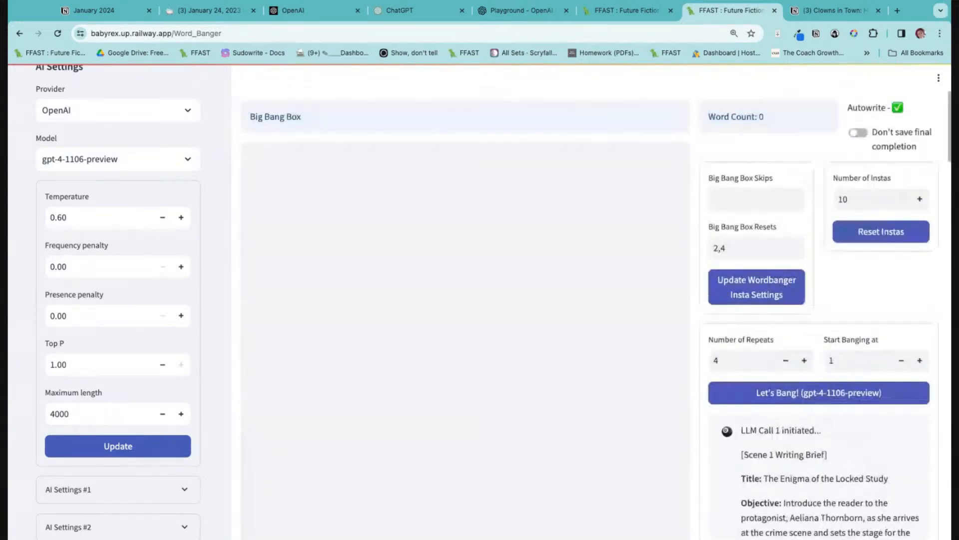
pyautogui.scroll(-10, 915, 384)
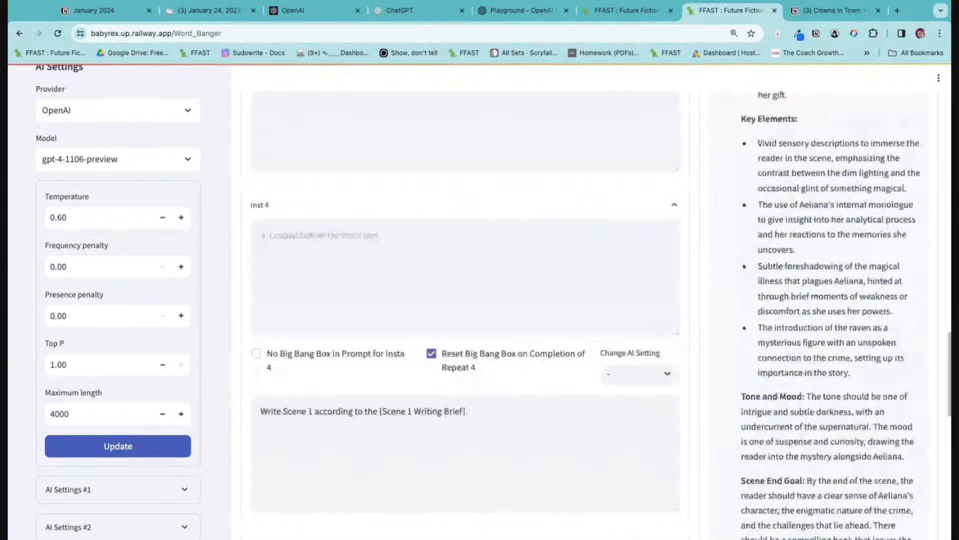
pyautogui.scroll(-10, 915, 383)
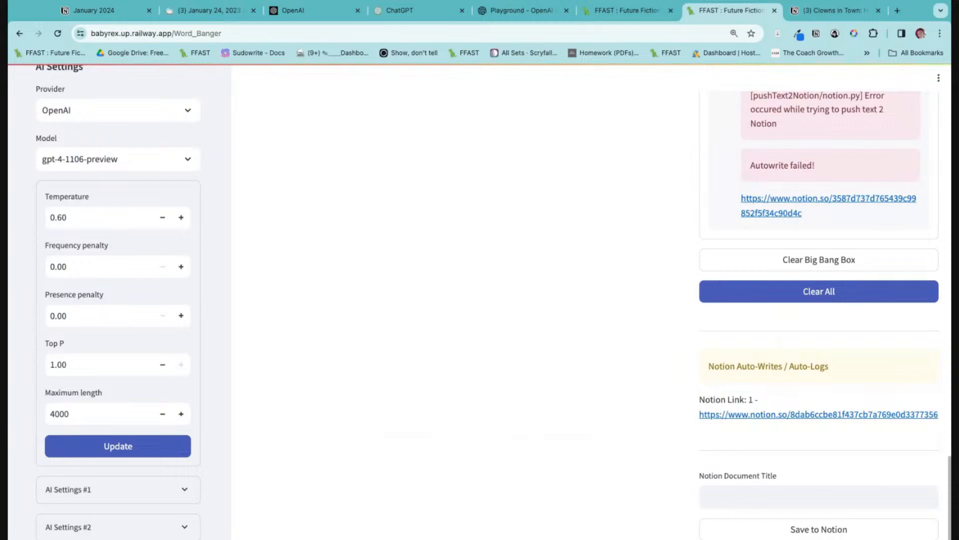
pyautogui.scroll(5, 868, 293)
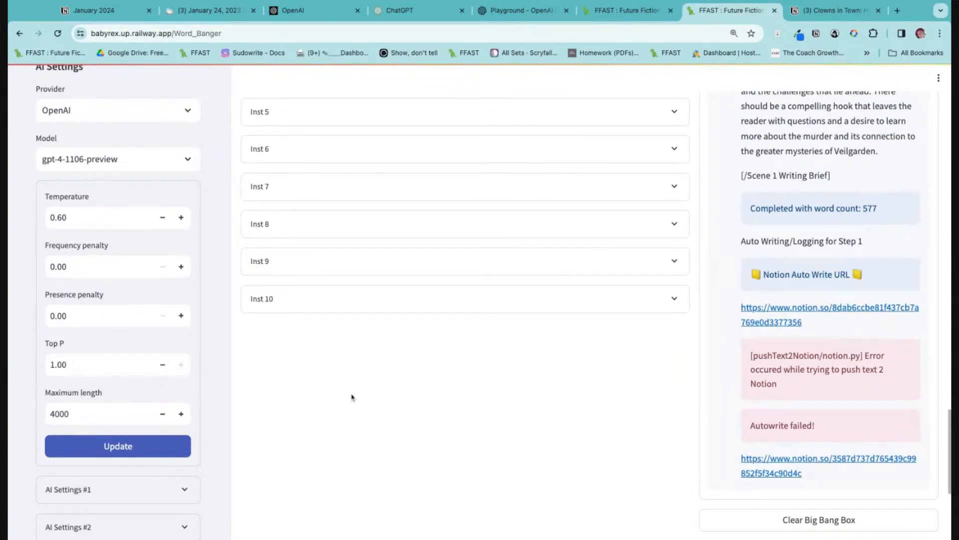
pyautogui.scroll(10, 685, 384)
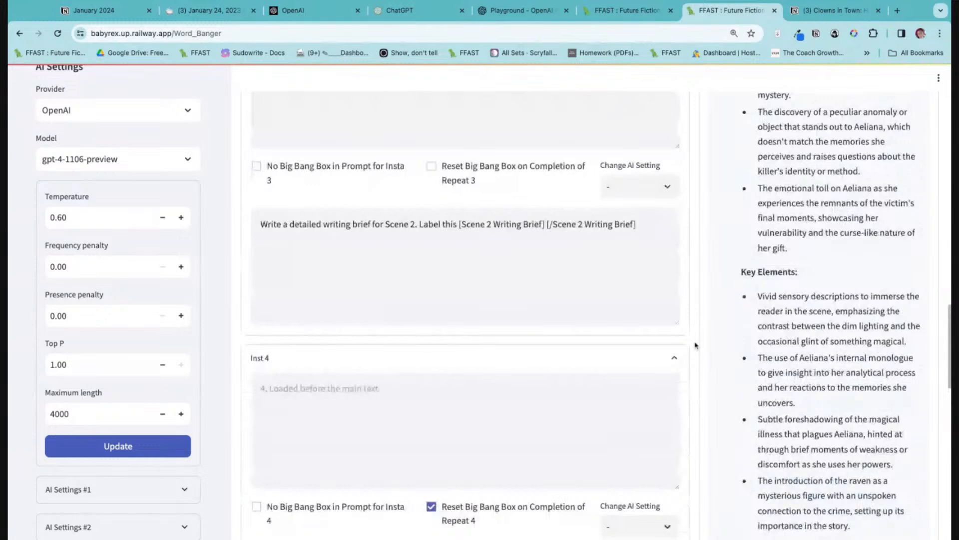
pyautogui.scroll(10, 695, 345)
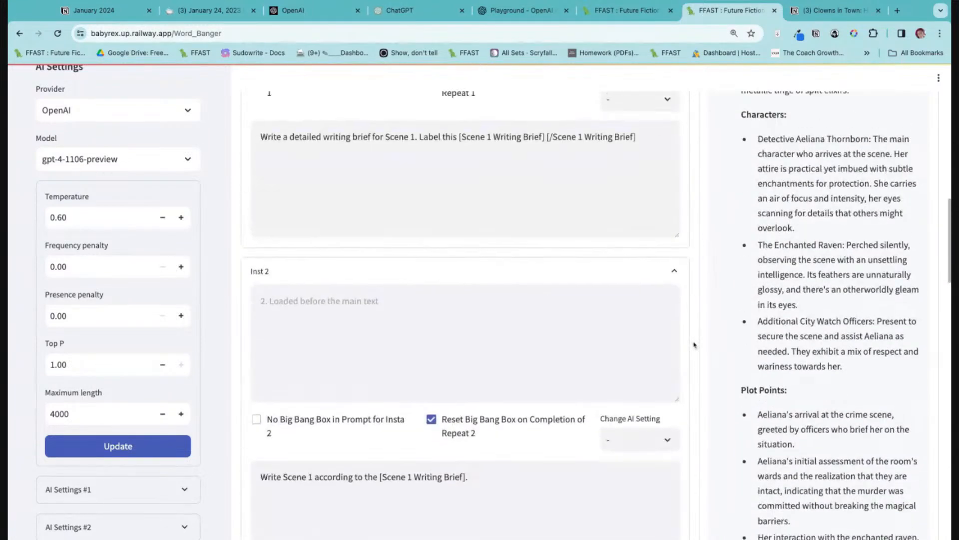
pyautogui.scroll(10, 695, 344)
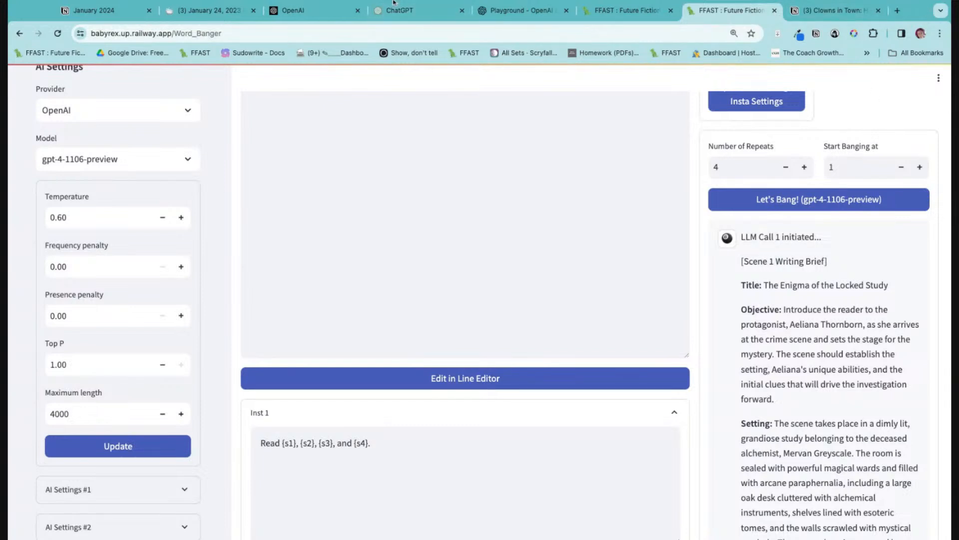
pyautogui.press('super+Tab')
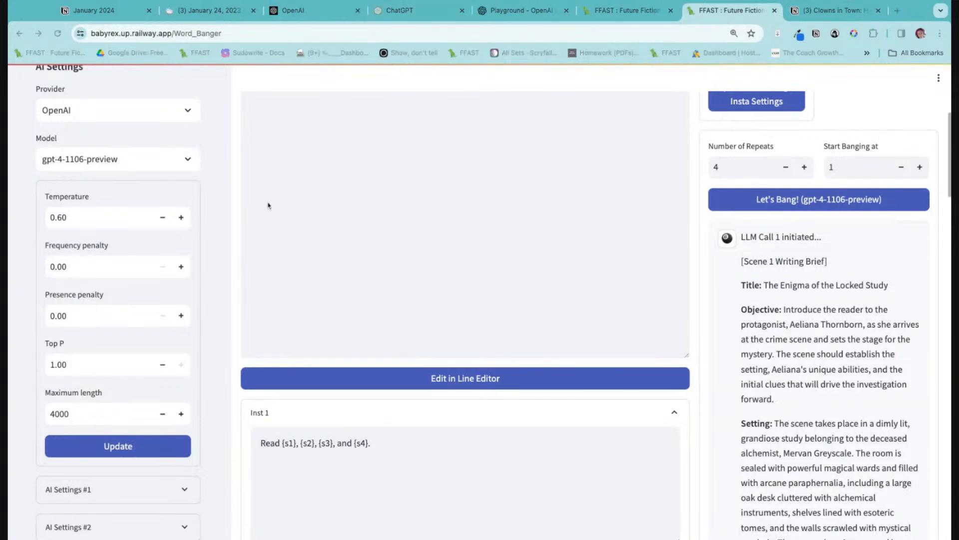